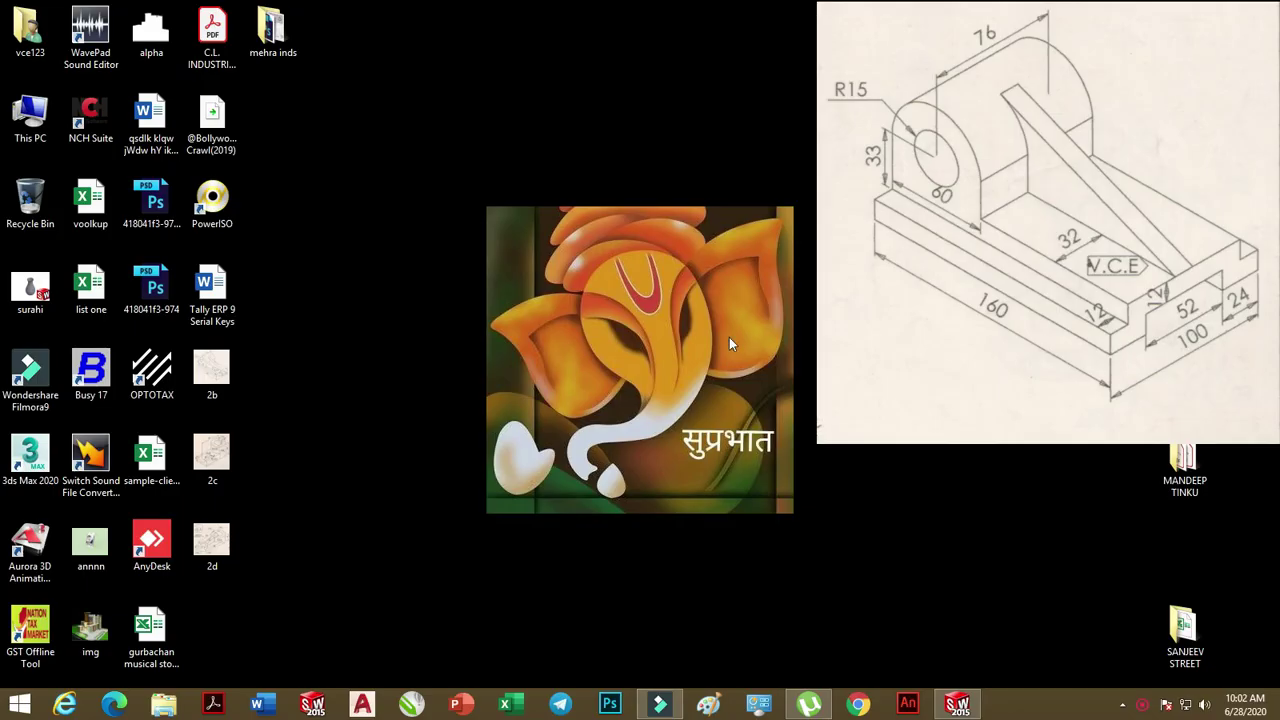
Bring up the SOLIDWORKS 2015 application window from the taskbar
click(950, 705)
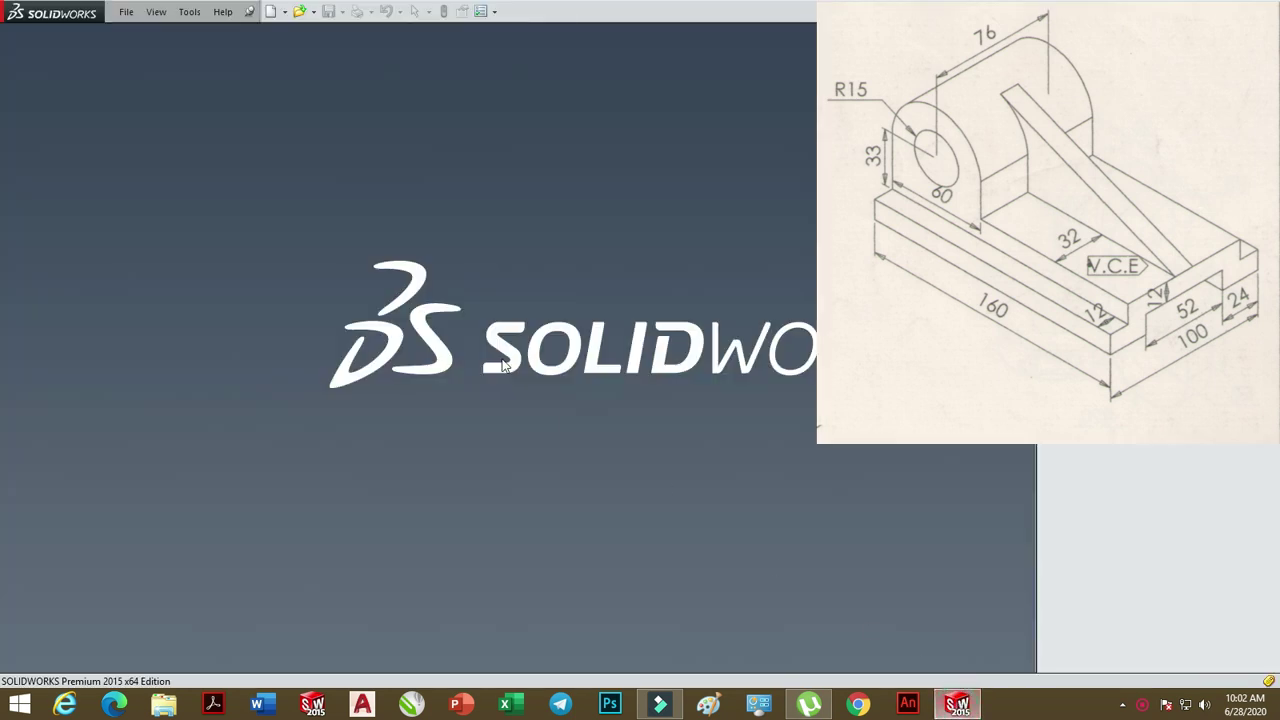
Create a new blank Part document, Part1
click(127, 14)
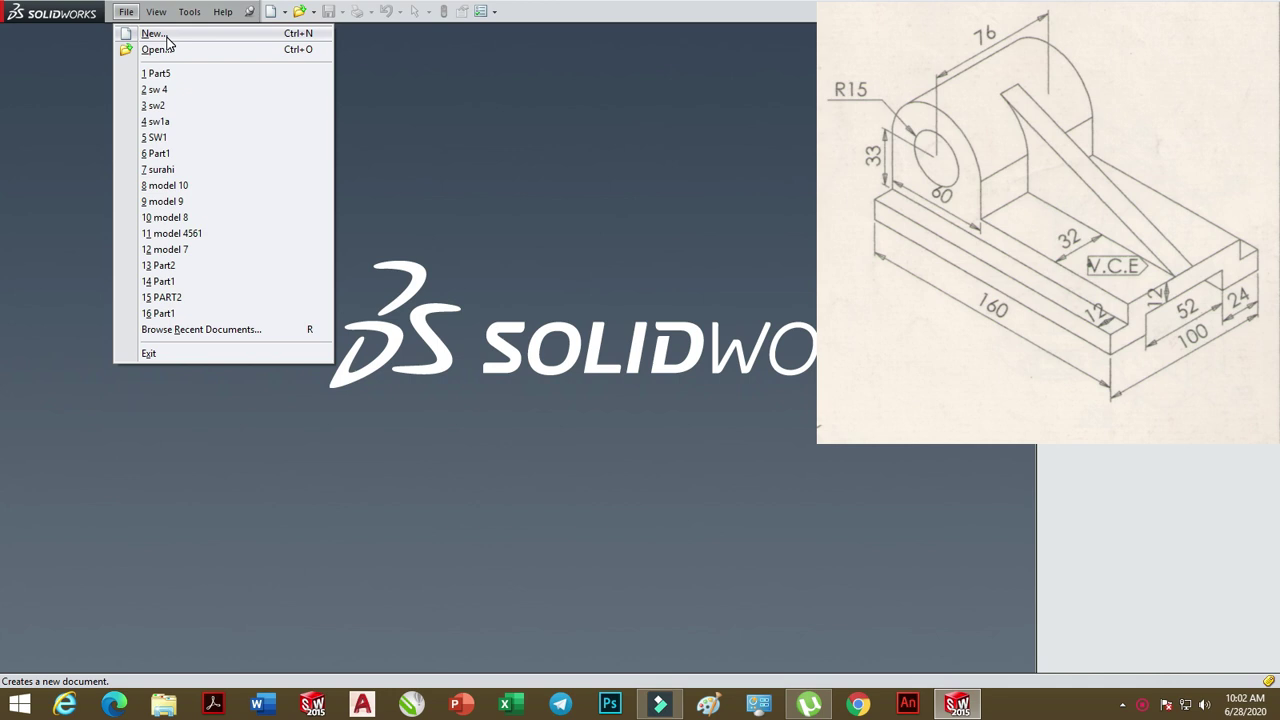
click(152, 33)
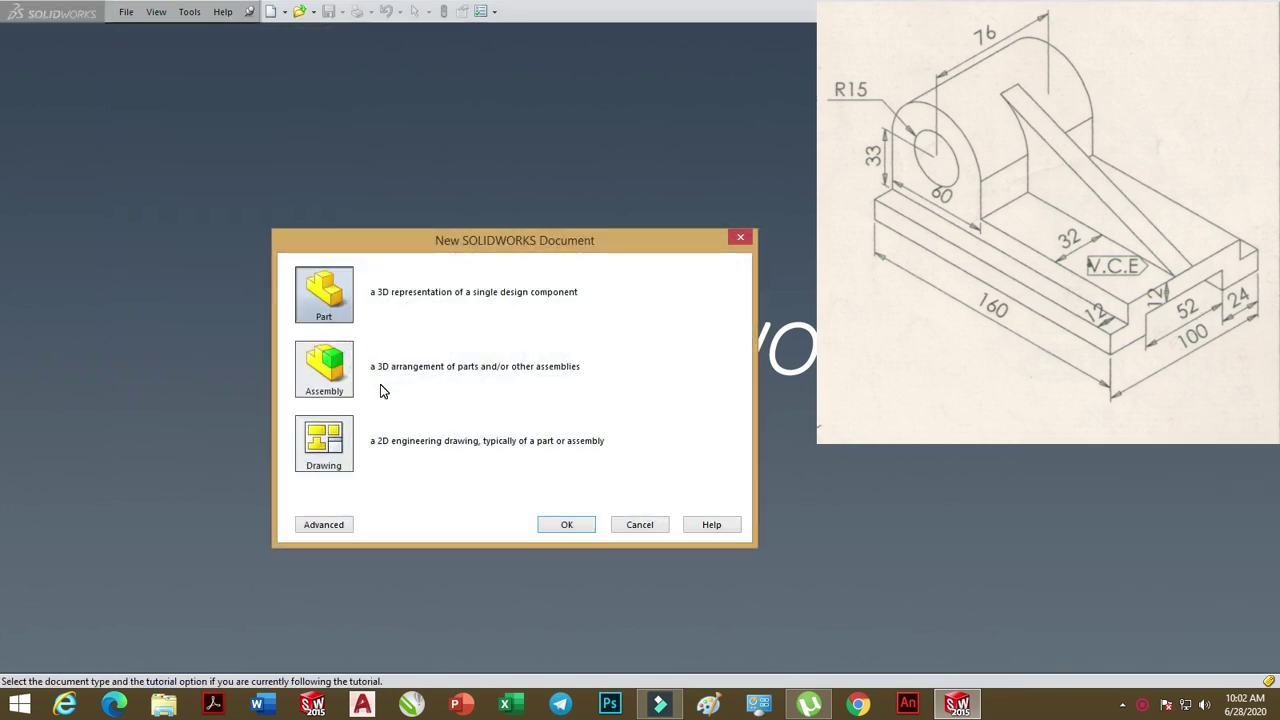
click(336, 313)
click(569, 526)
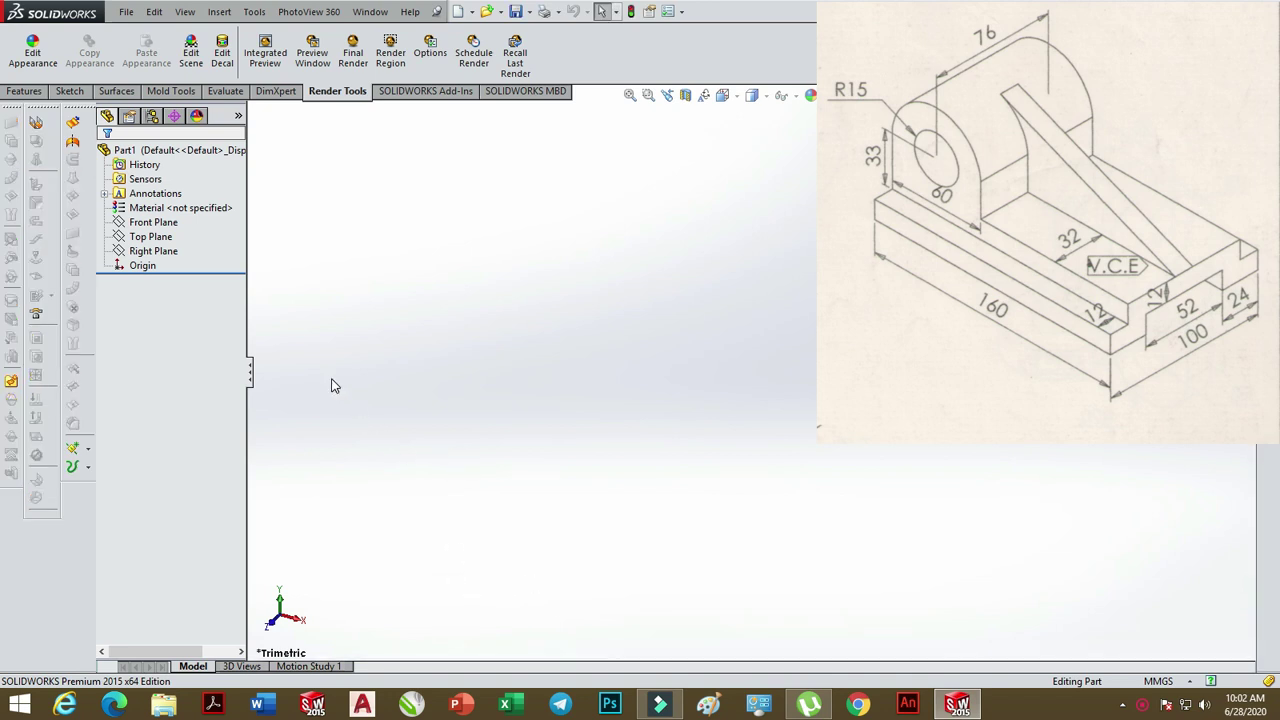
Select the Right Plane and view it Normal To, ready to sketch lines
click(160, 251)
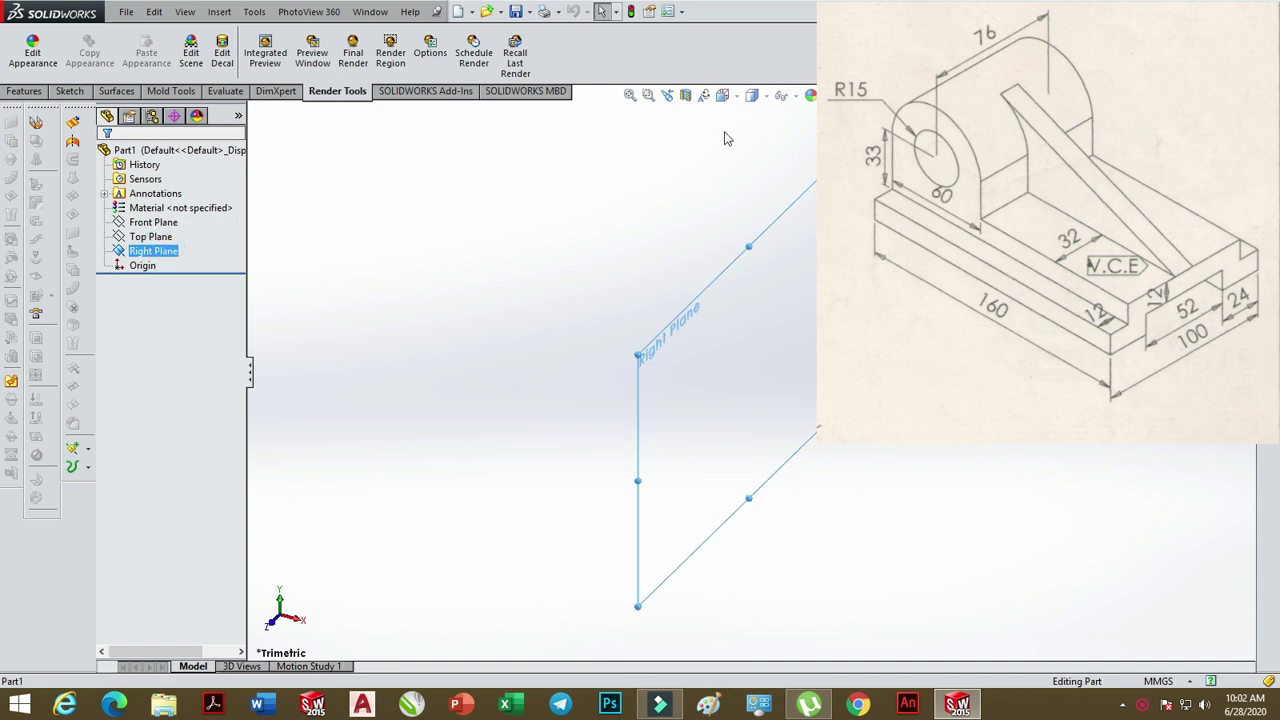
click(722, 95)
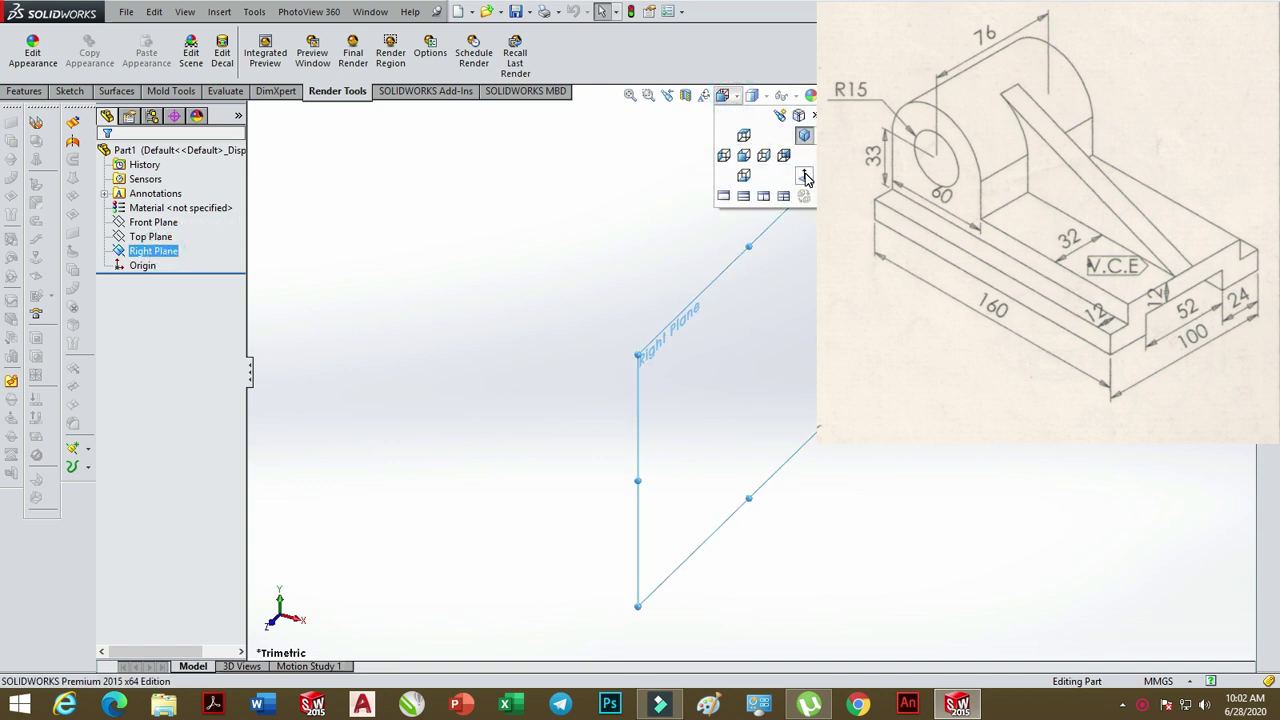
click(806, 178)
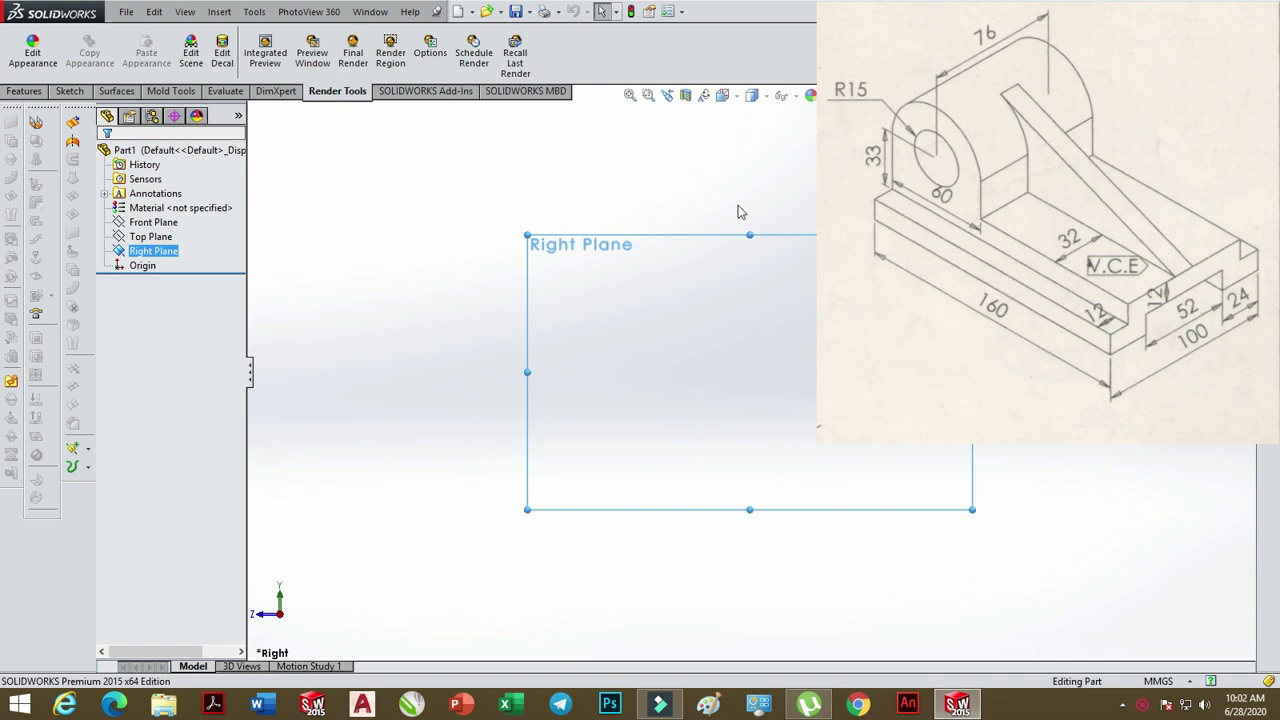
click(72, 91)
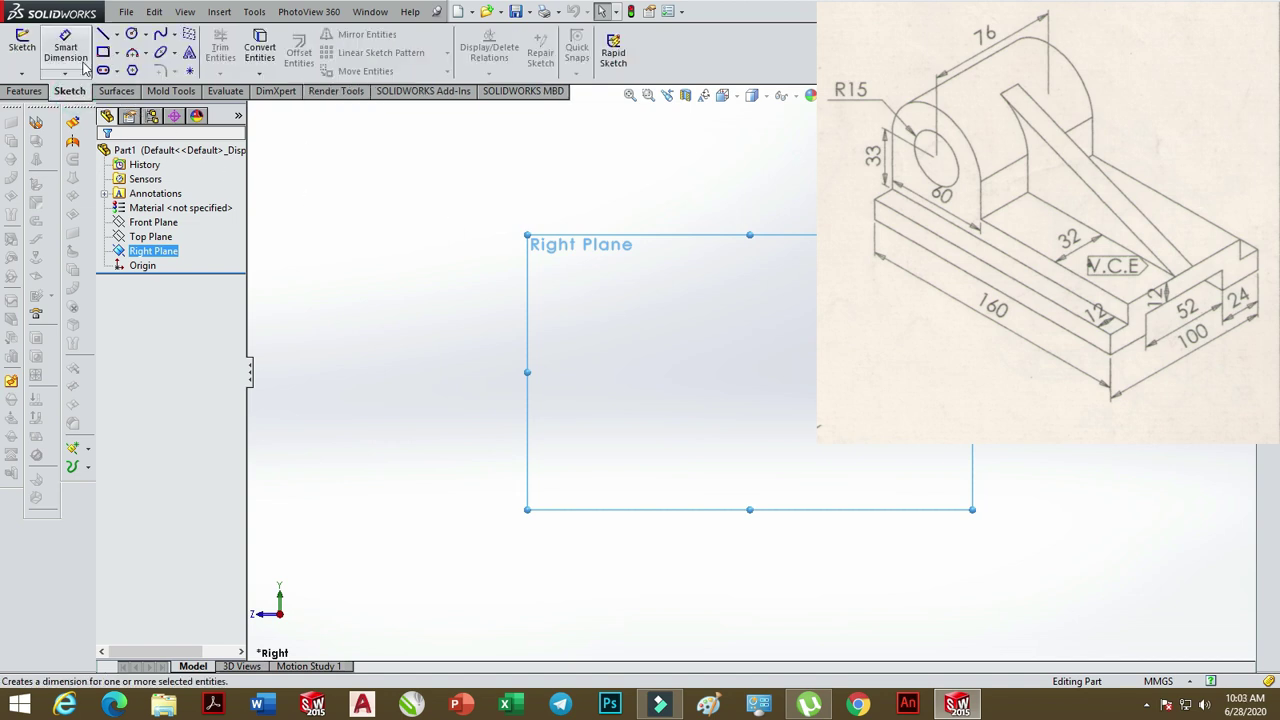
click(102, 37)
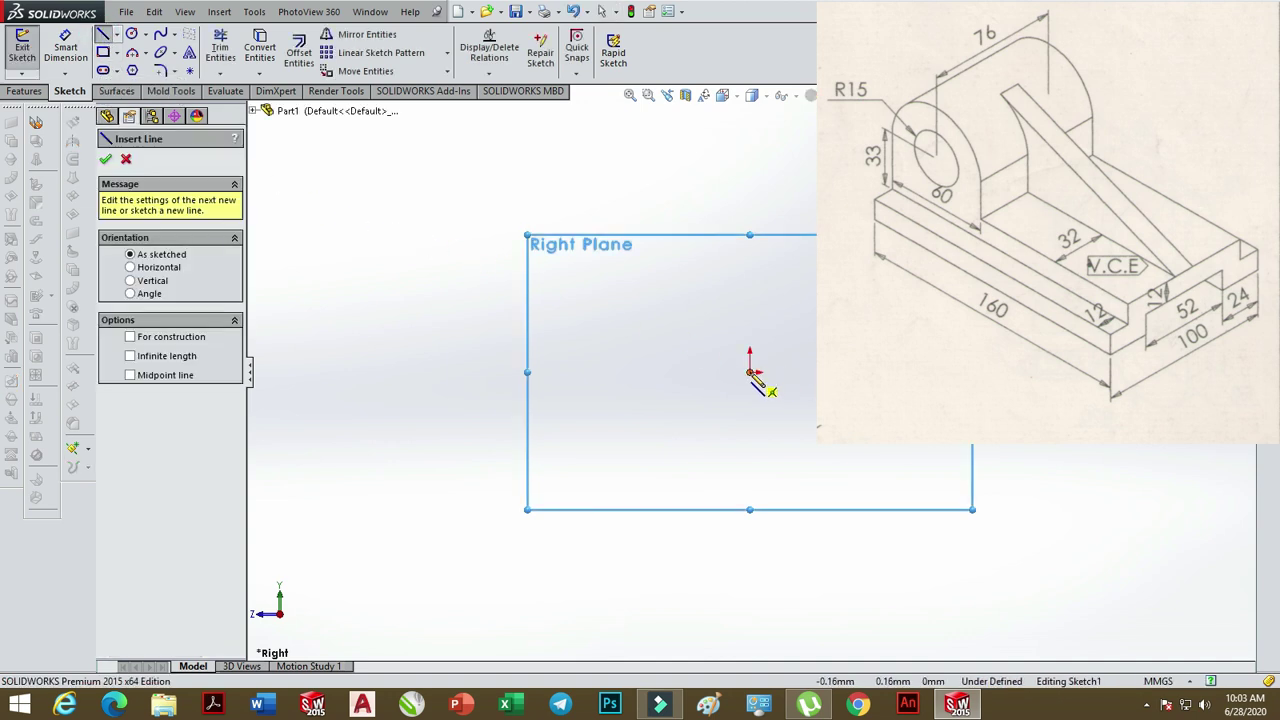
Draw a closed stepped outline of connected lines starting and ending at the origin
click(751, 372)
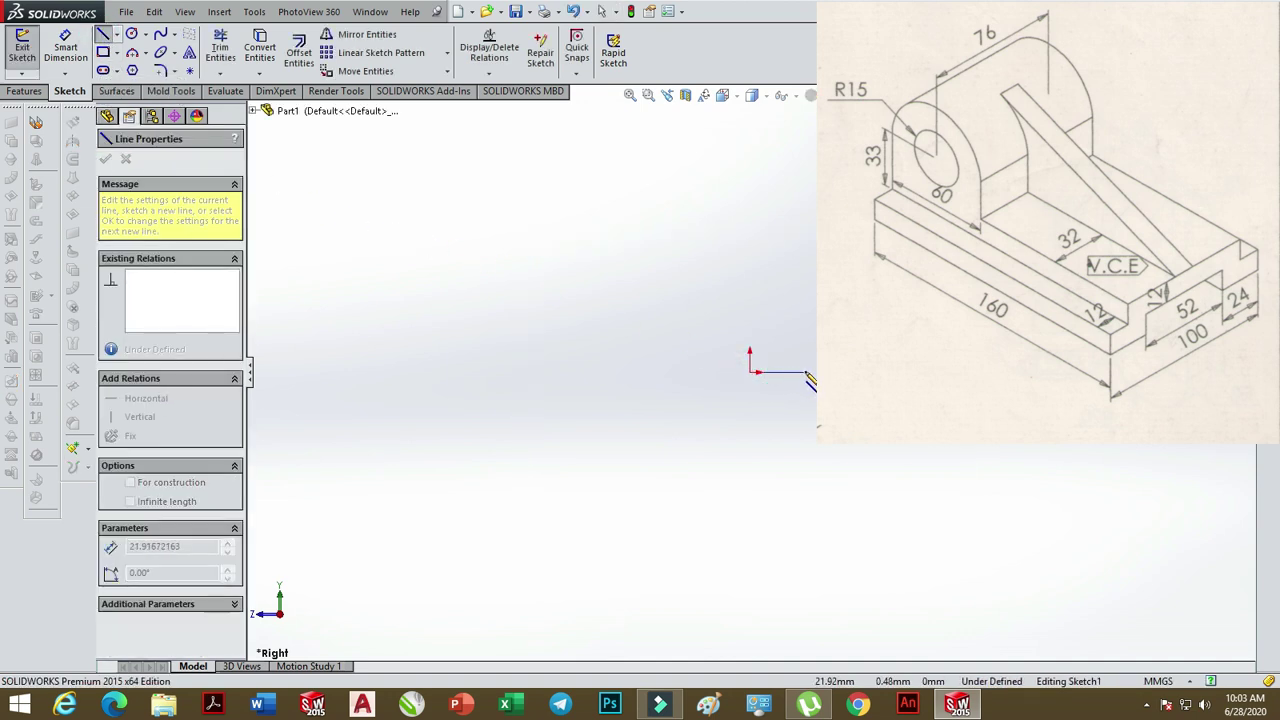
click(805, 372)
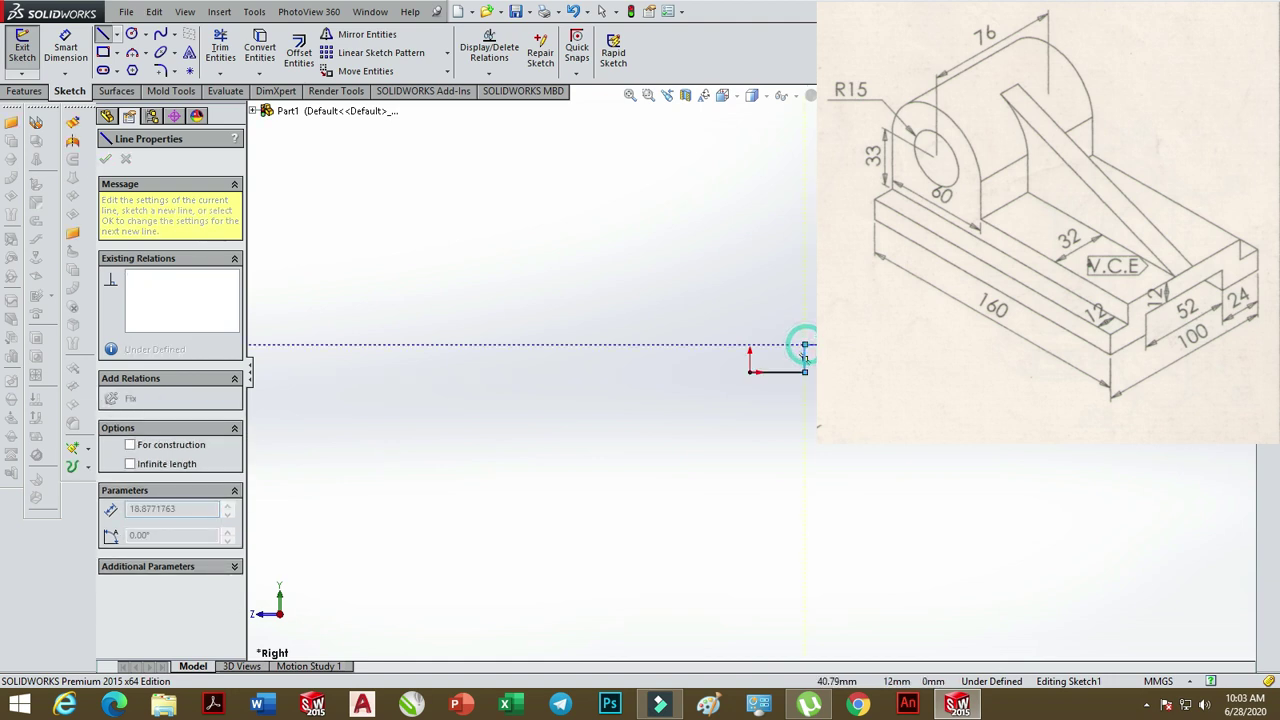
click(805, 345)
click(885, 345)
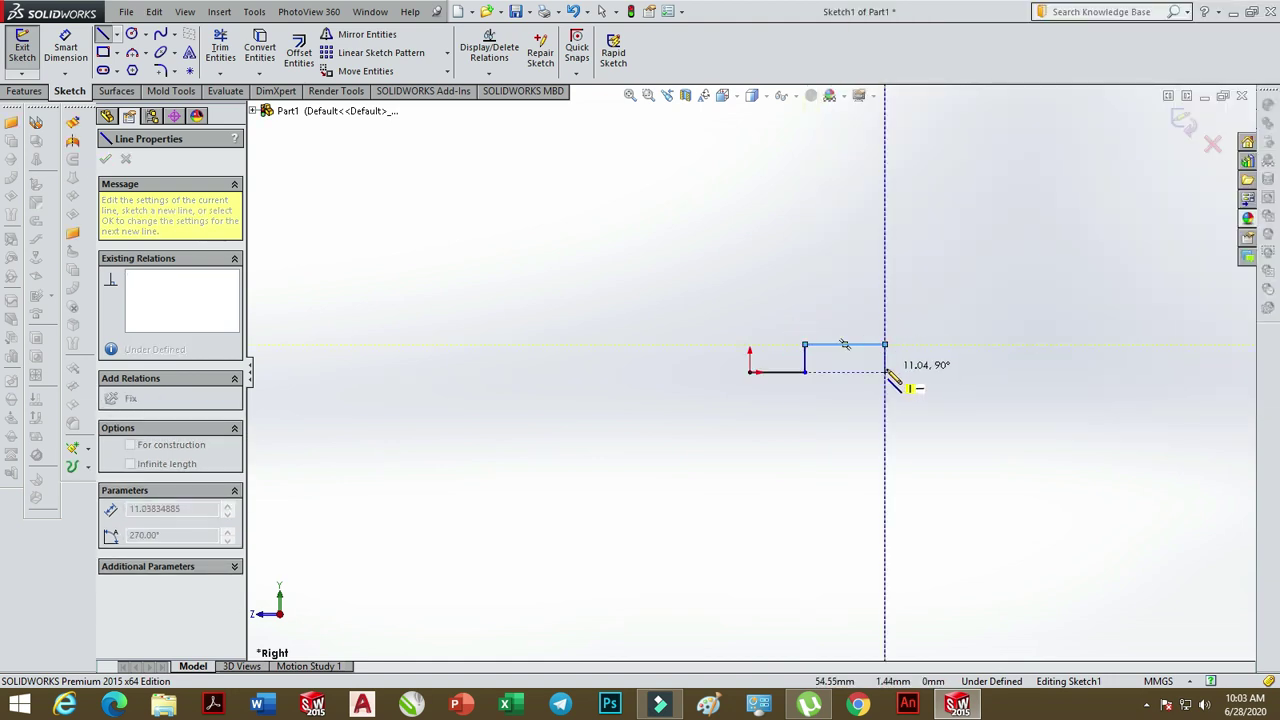
click(885, 372)
click(930, 372)
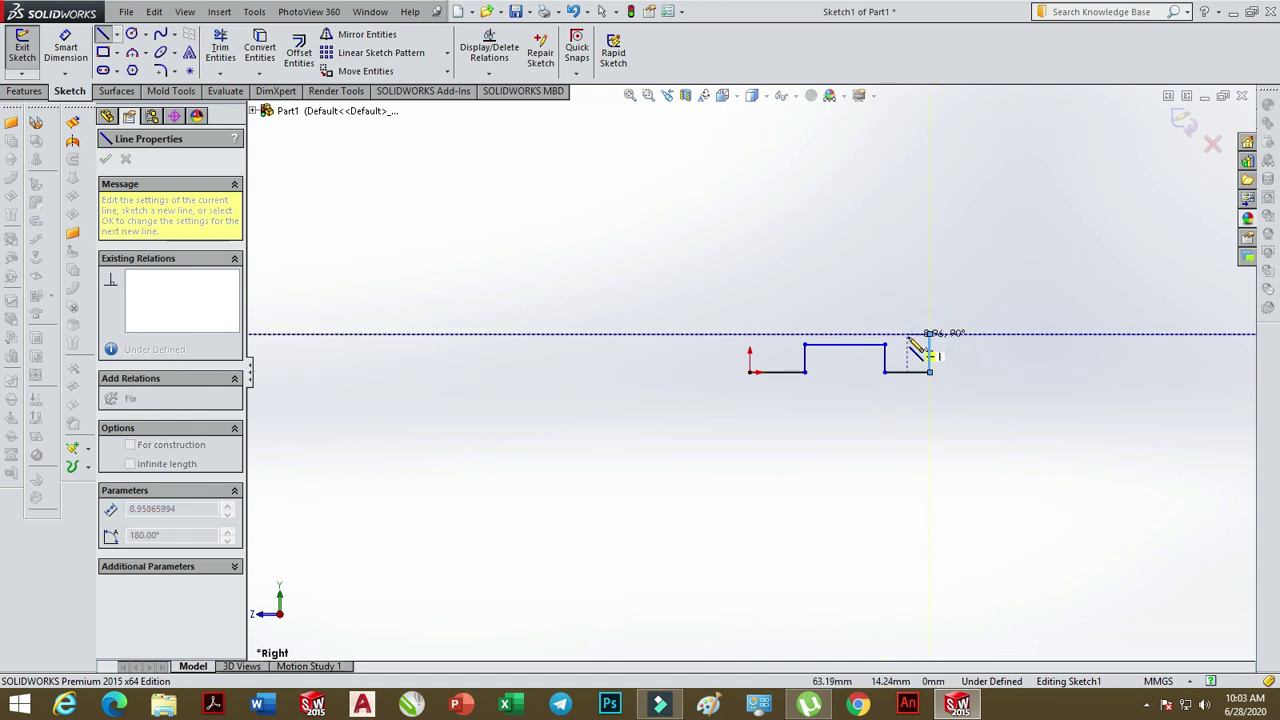
click(930, 333)
click(907, 306)
click(785, 306)
click(785, 344)
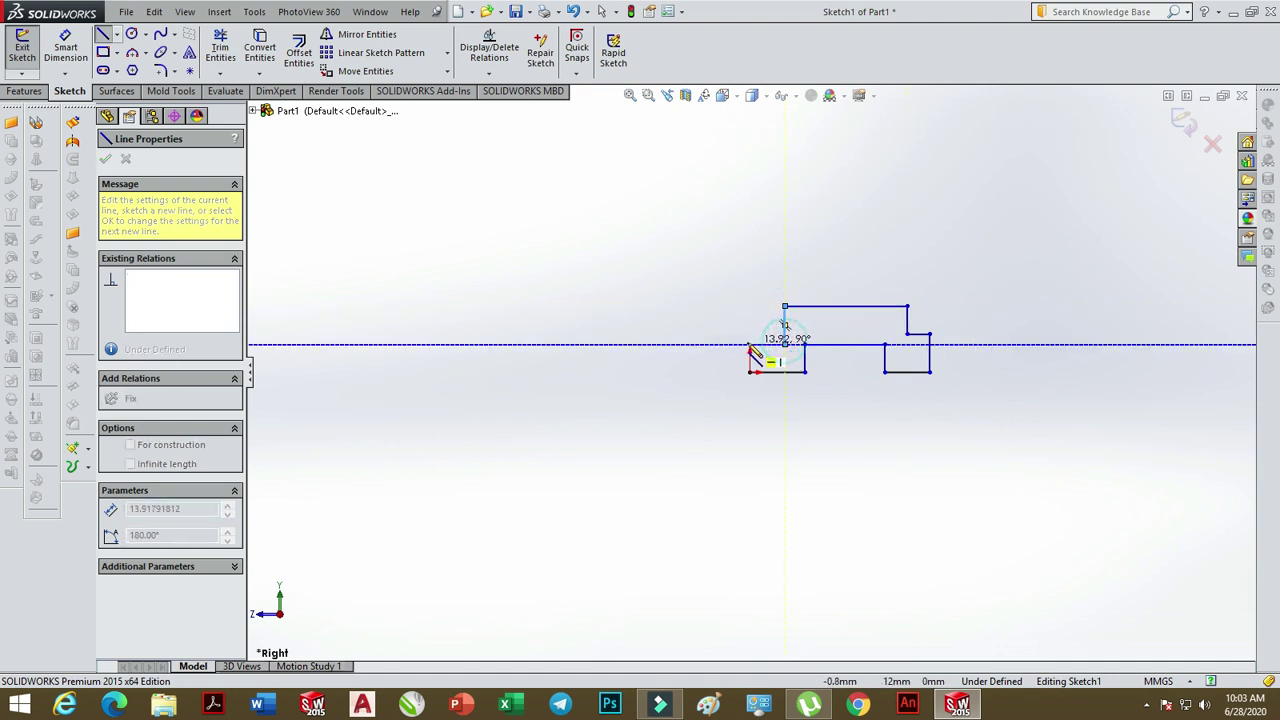
click(750, 344)
click(750, 372)
scroll(1006, 337, up, 2)
scroll(857, 343, up, 1)
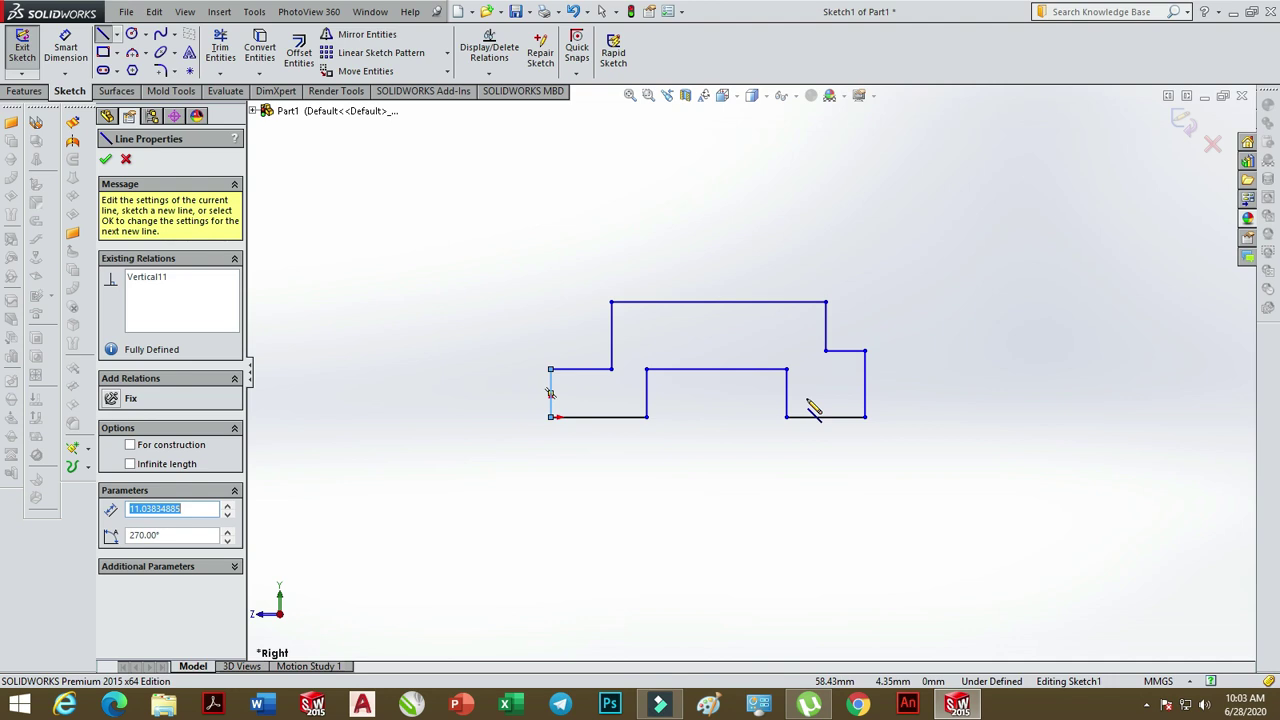
click(65, 50)
Dimension the 100 mm overall width and the two 24 mm bottom feet
click(552, 405)
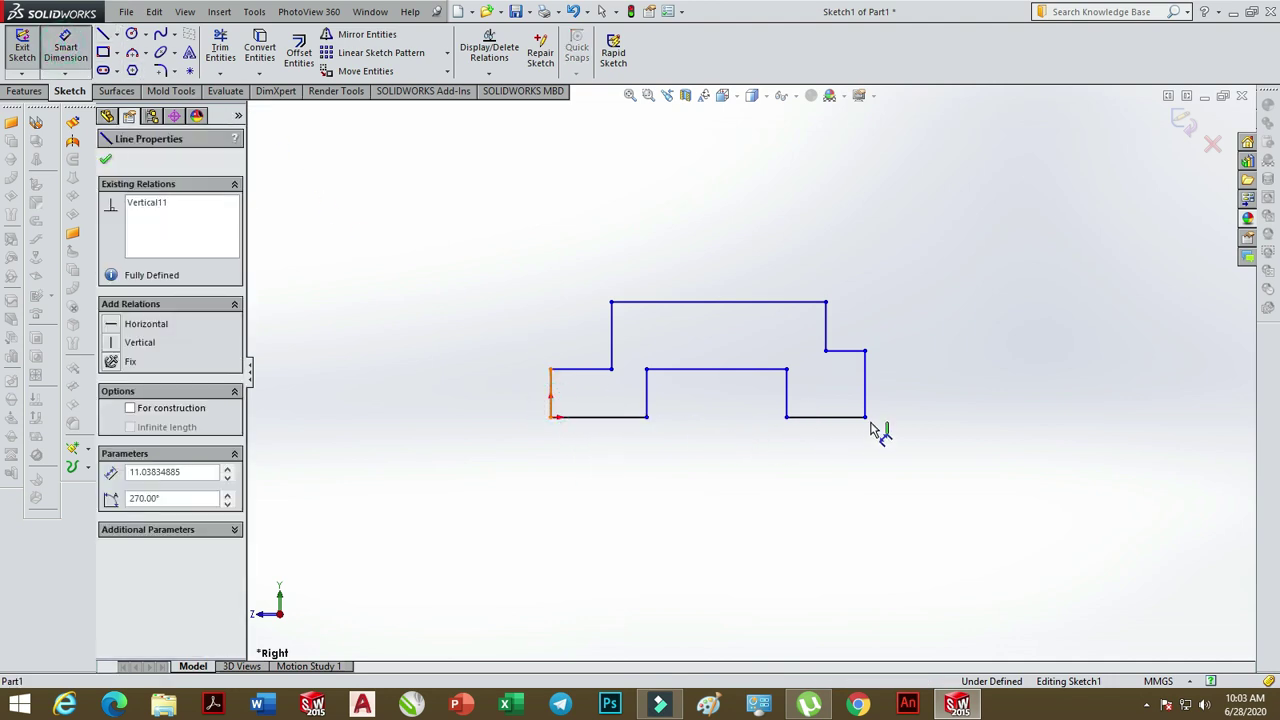
click(865, 395)
click(720, 488)
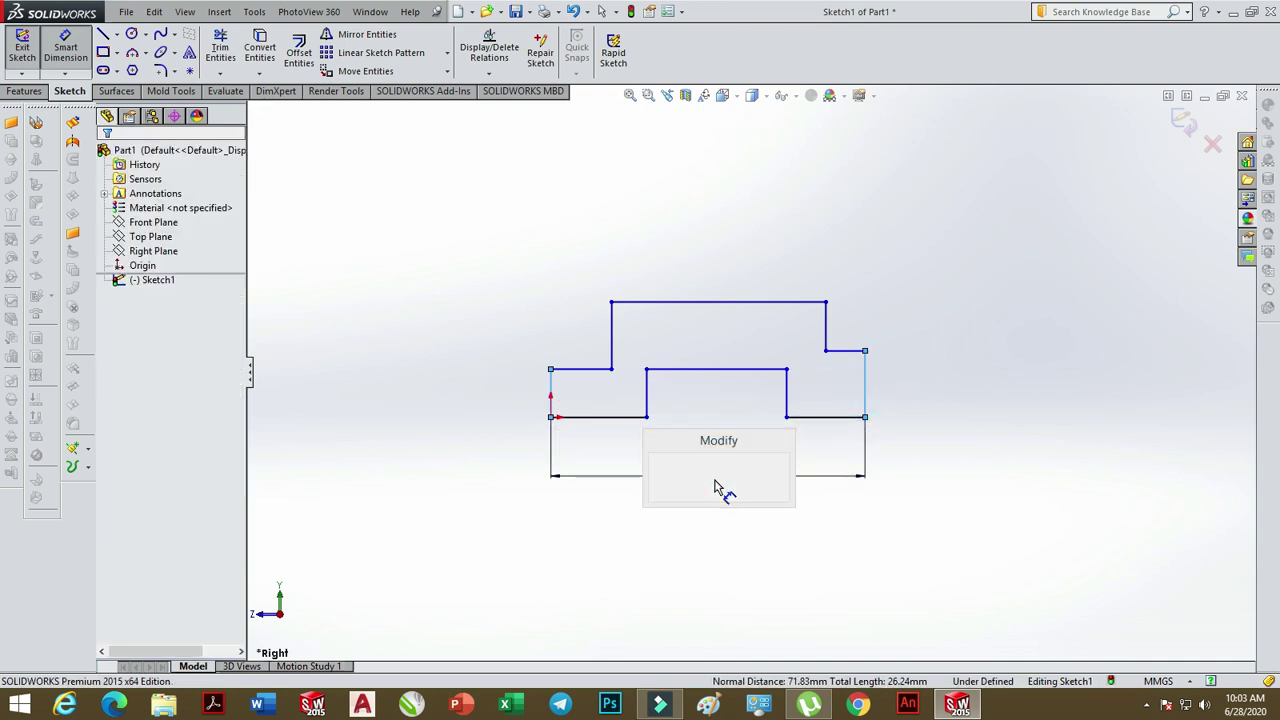
text(100)
key(Return)
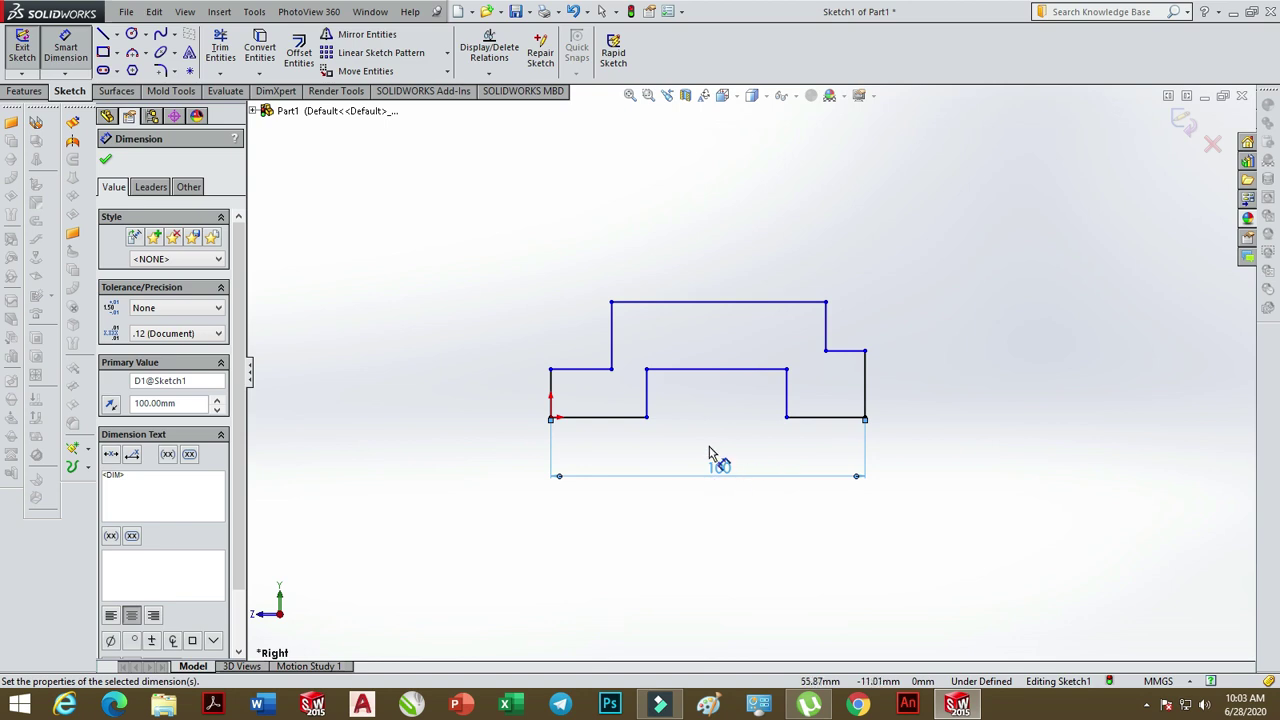
click(606, 418)
click(595, 453)
text(24)
key(Return)
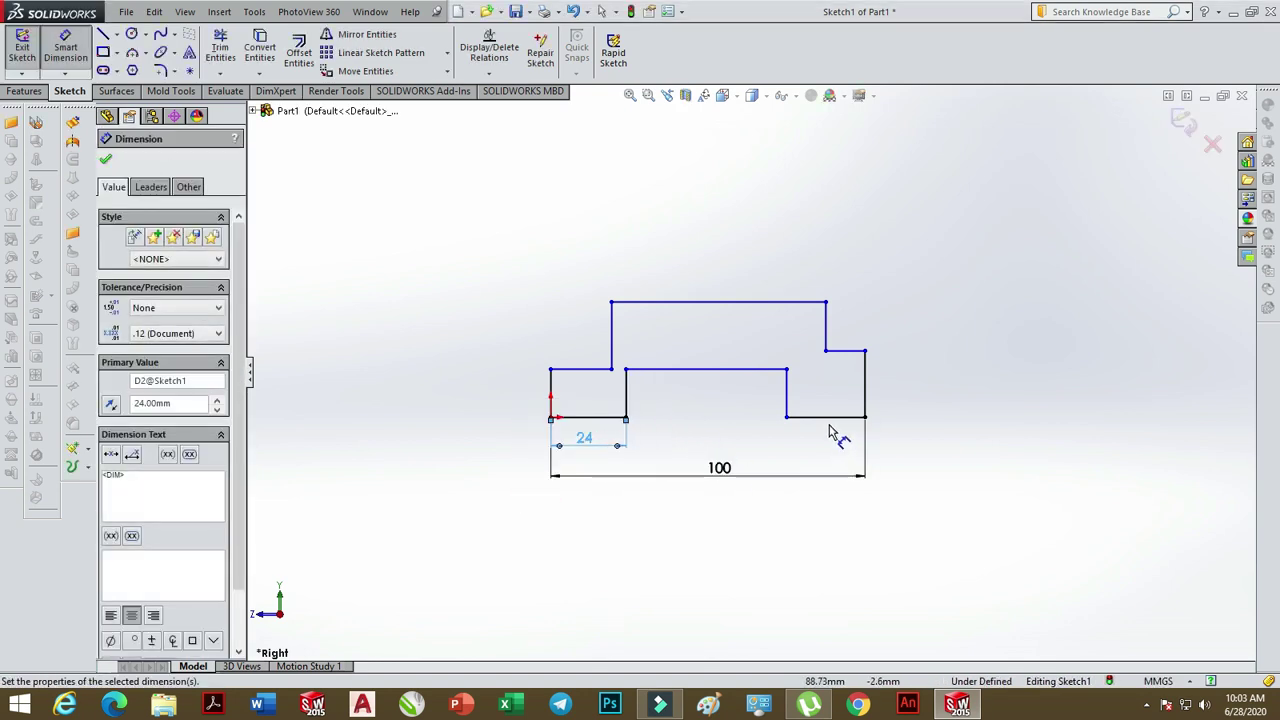
click(826, 418)
click(818, 457)
text(24)
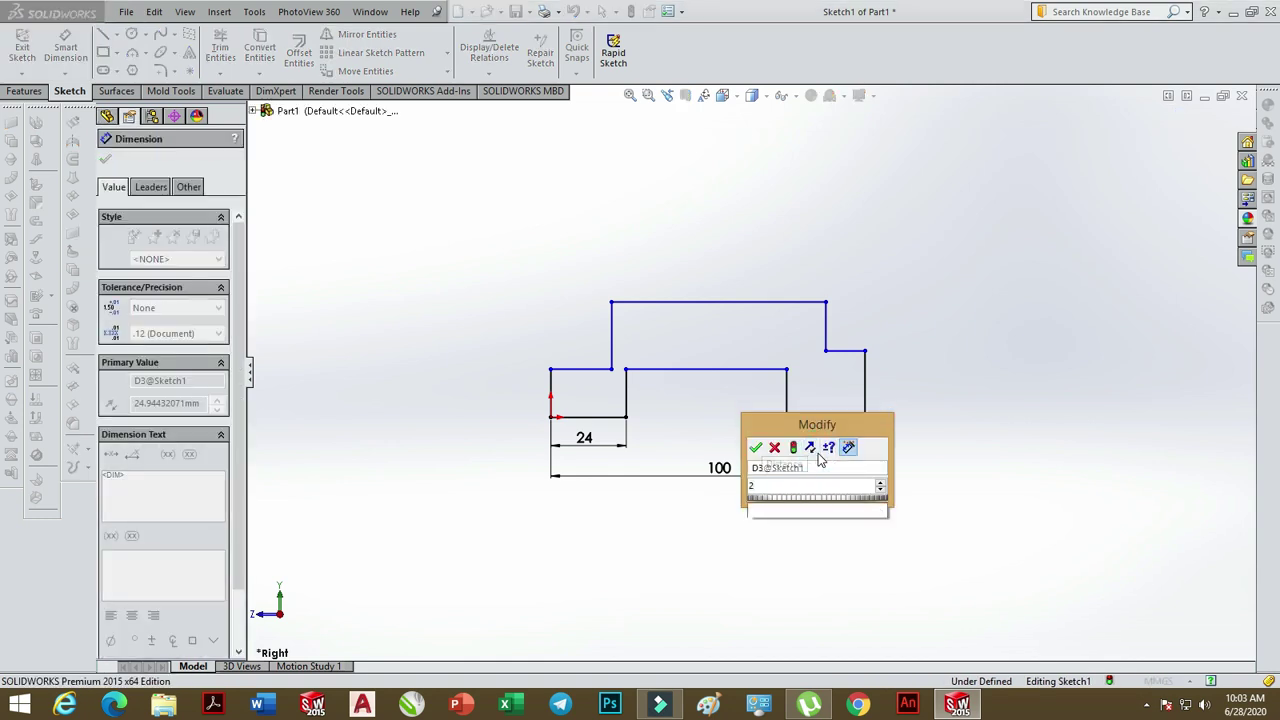
key(Return)
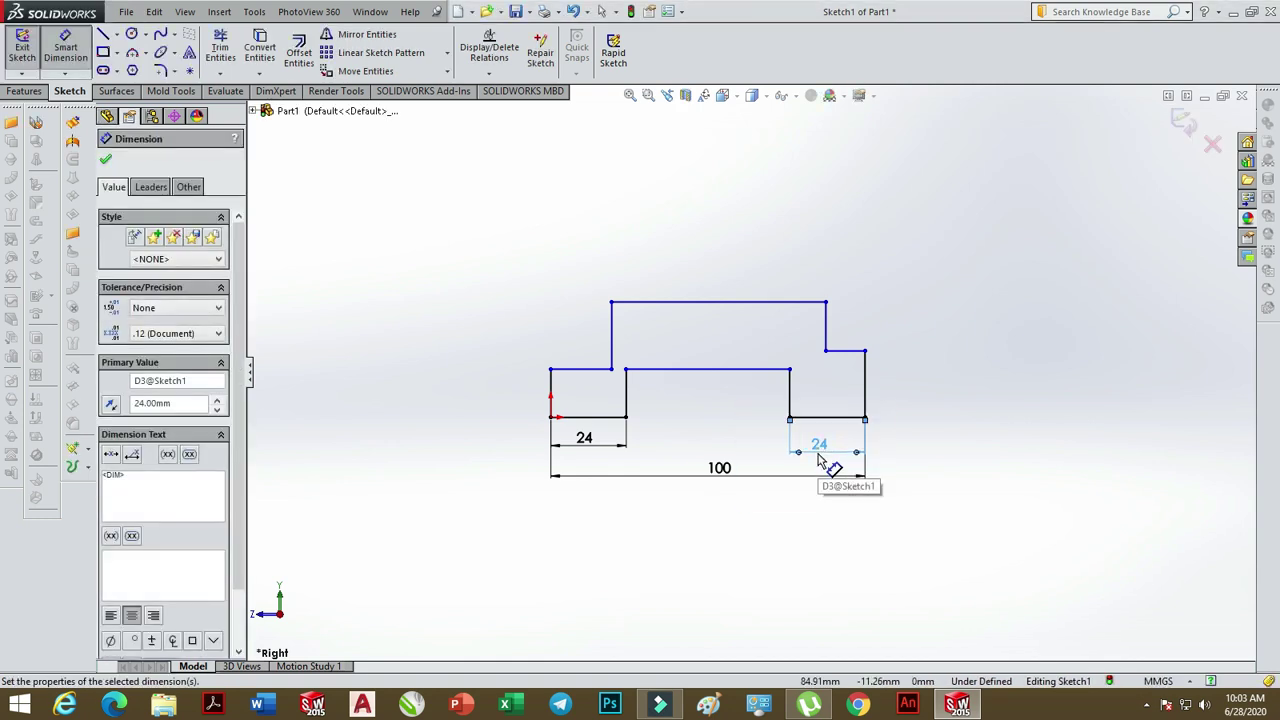
Set the upper step thickness and the left and right step heights to 12 mm
click(742, 302)
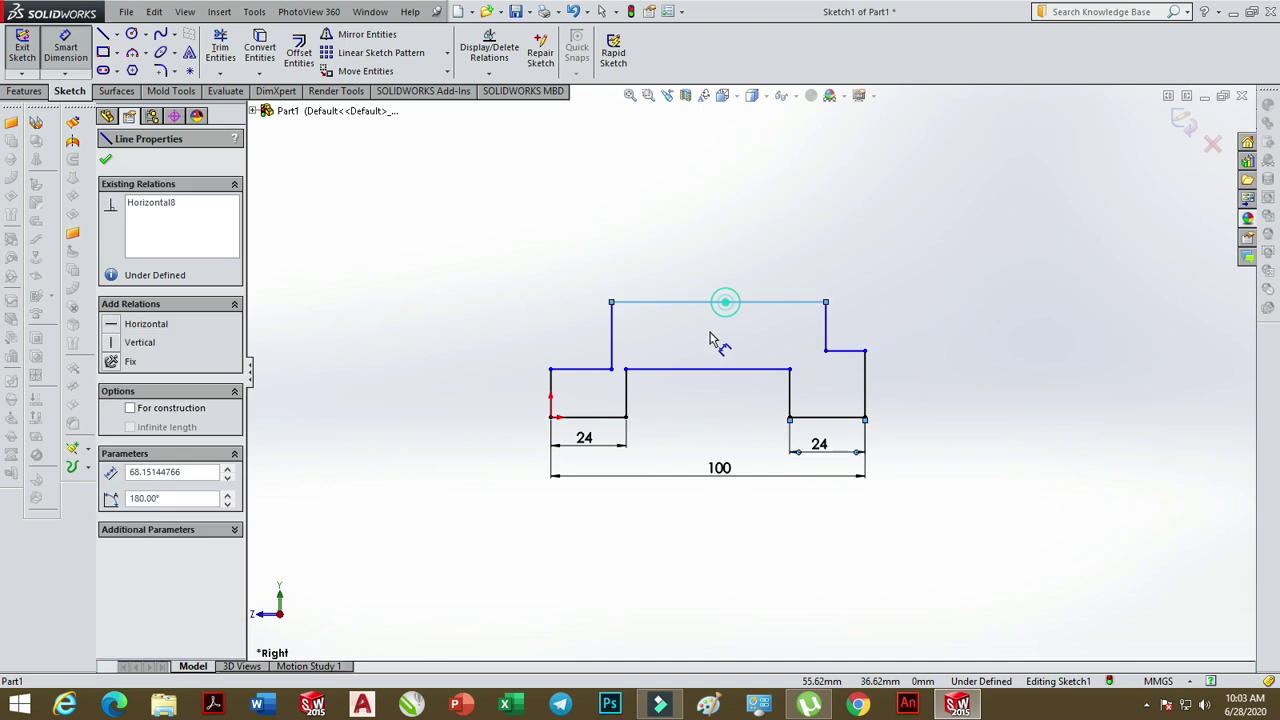
click(705, 369)
click(712, 347)
text(12)
key(Return)
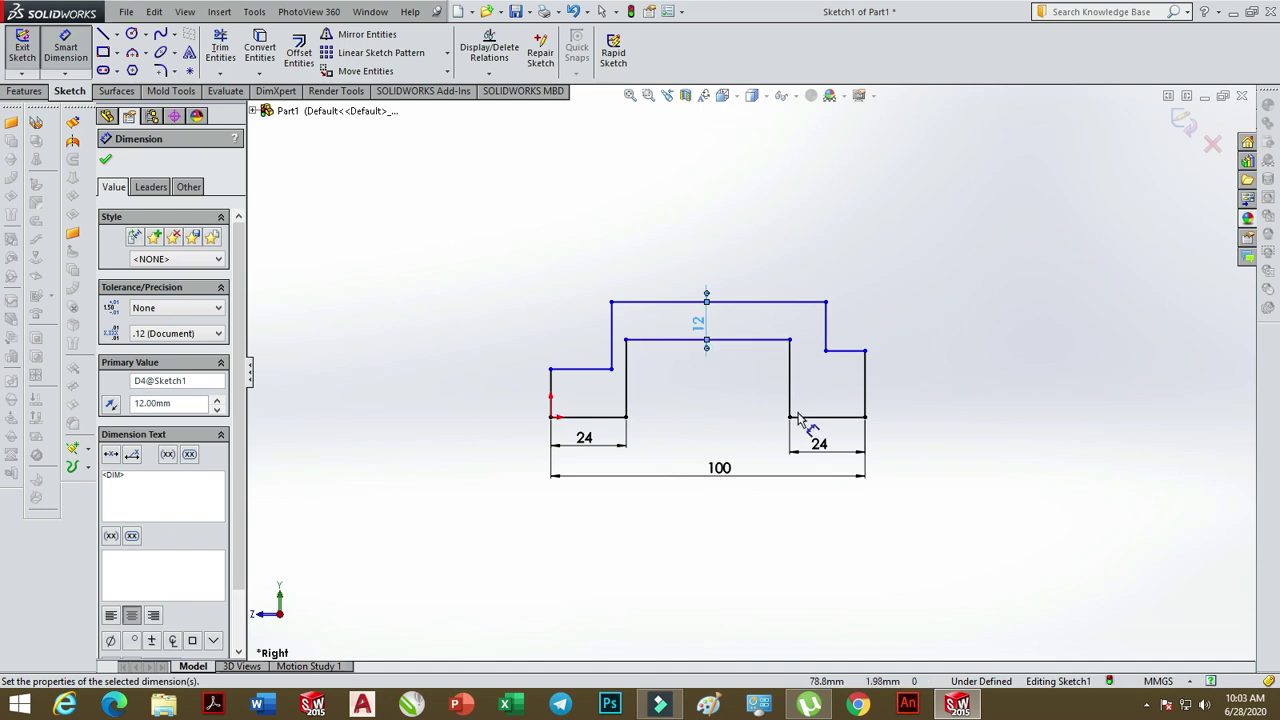
click(864, 388)
click(908, 392)
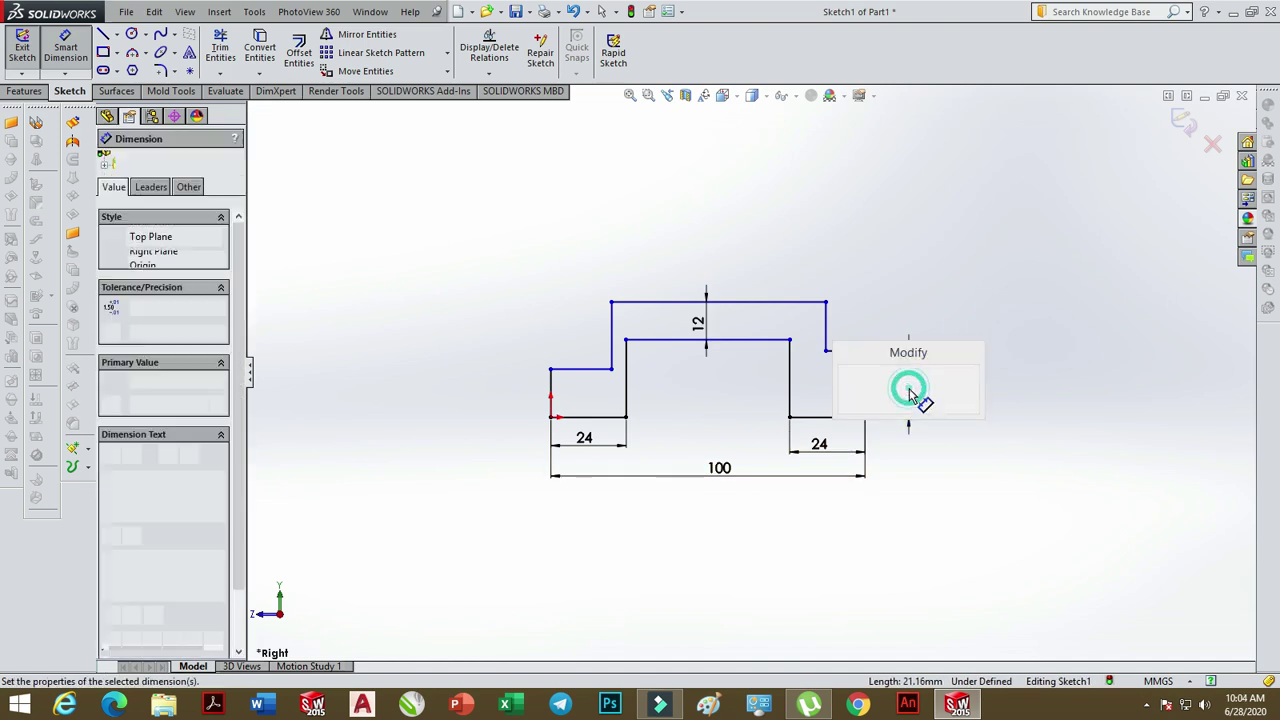
text(12)
key(Return)
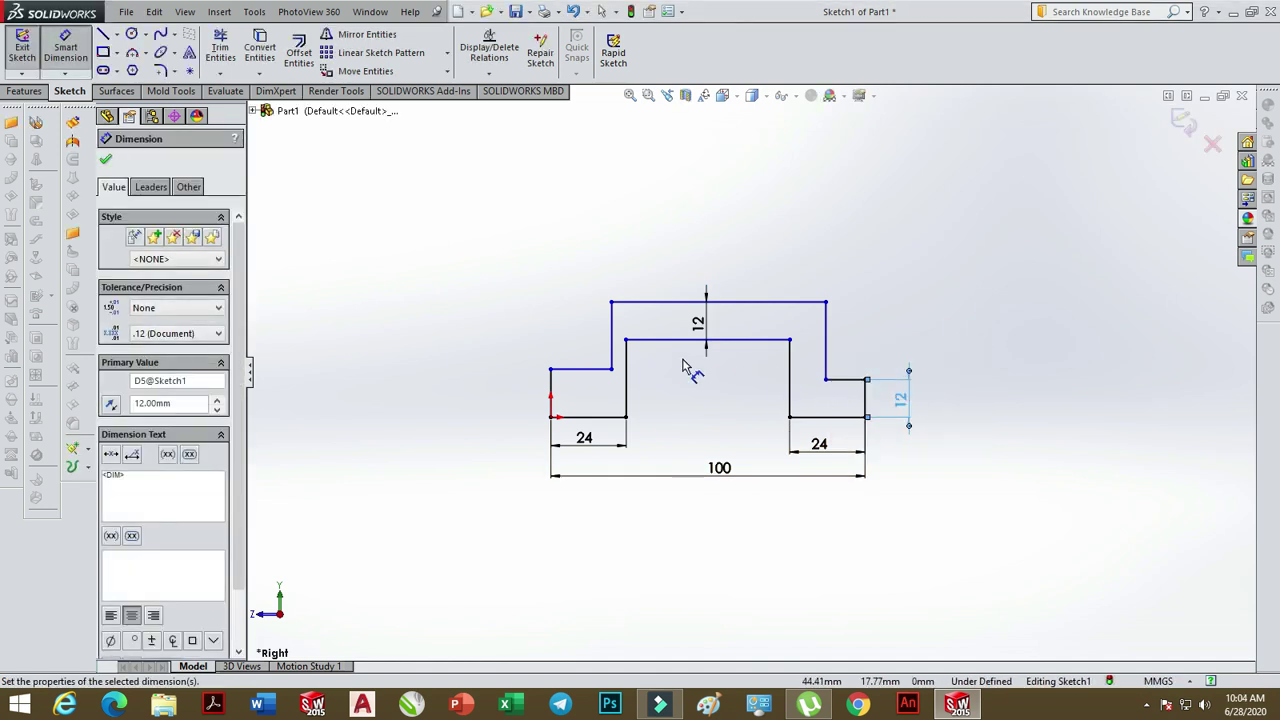
click(551, 392)
click(505, 394)
text(12)
key(Return)
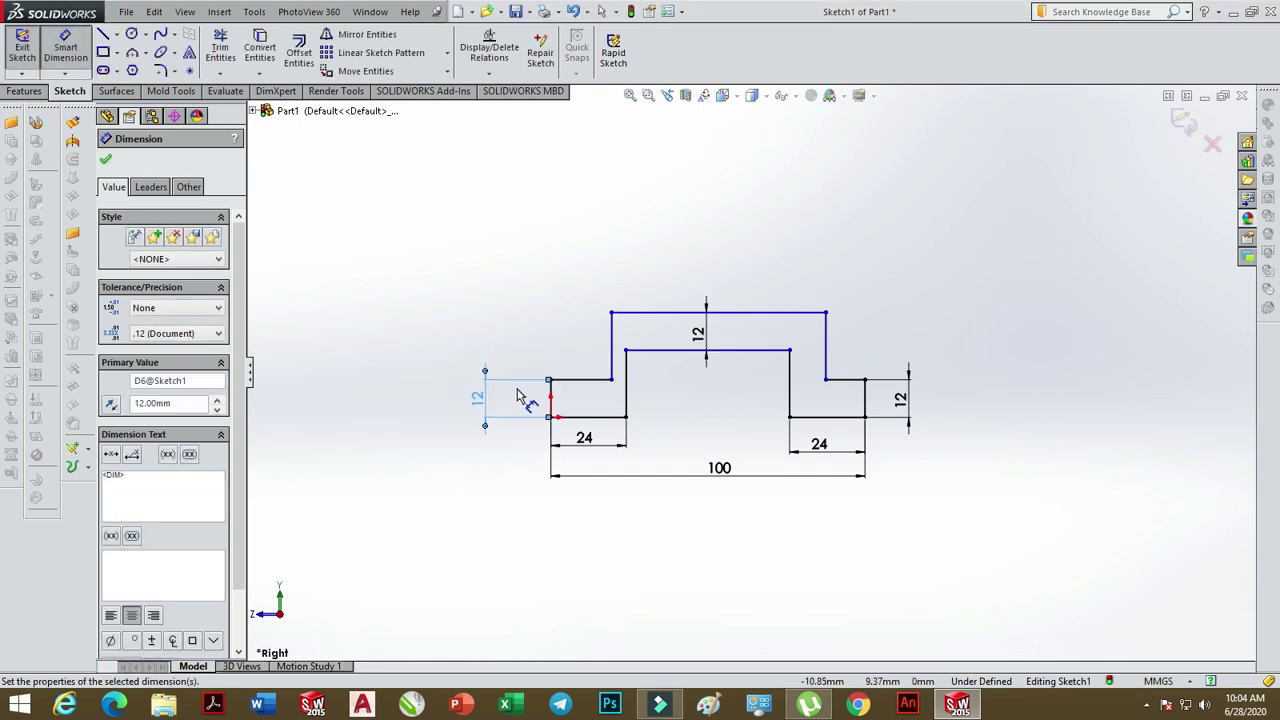
Set the left and right wall spacings of the raised section to 12 mm
click(612, 365)
click(626, 375)
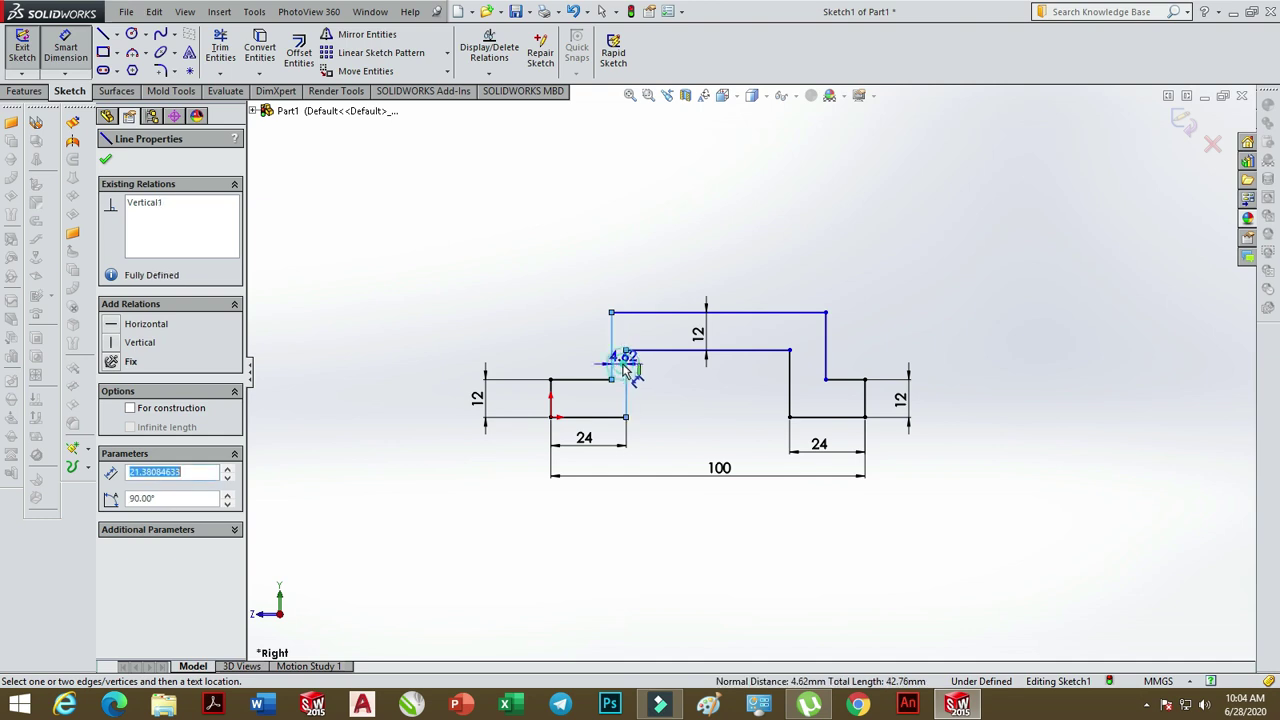
click(595, 265)
text(12)
key(Return)
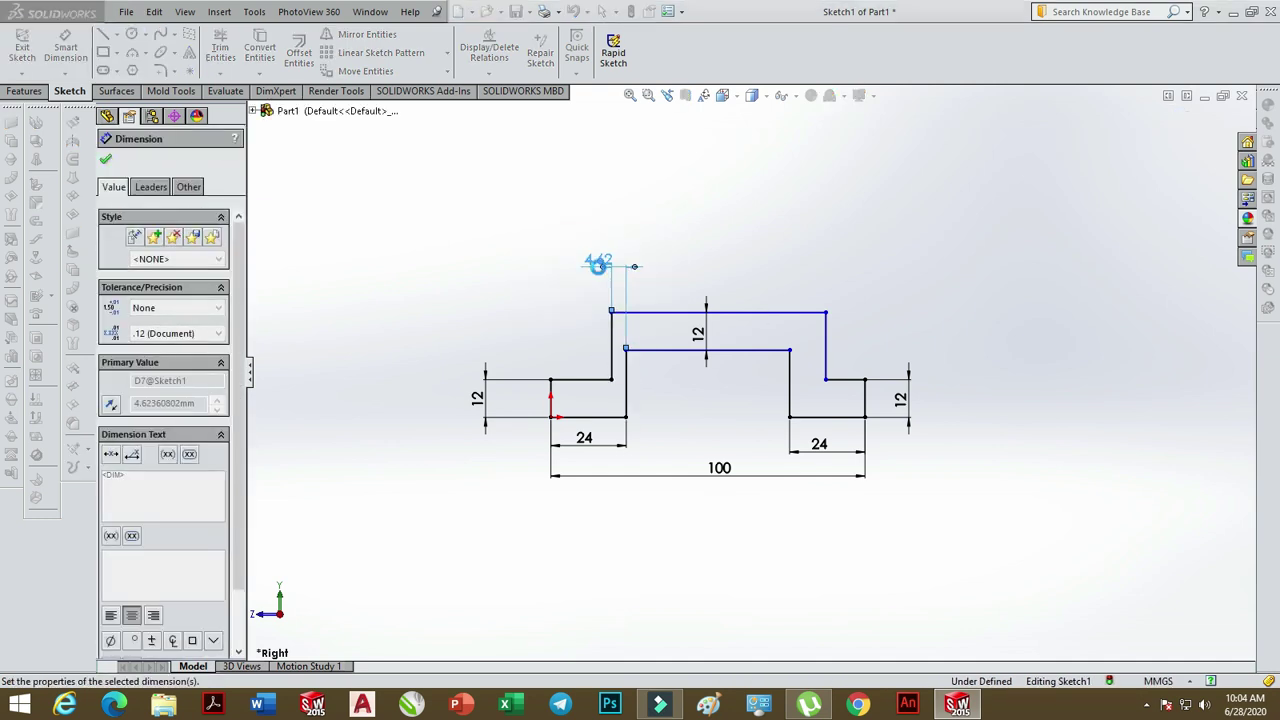
click(826, 357)
click(790, 366)
click(785, 268)
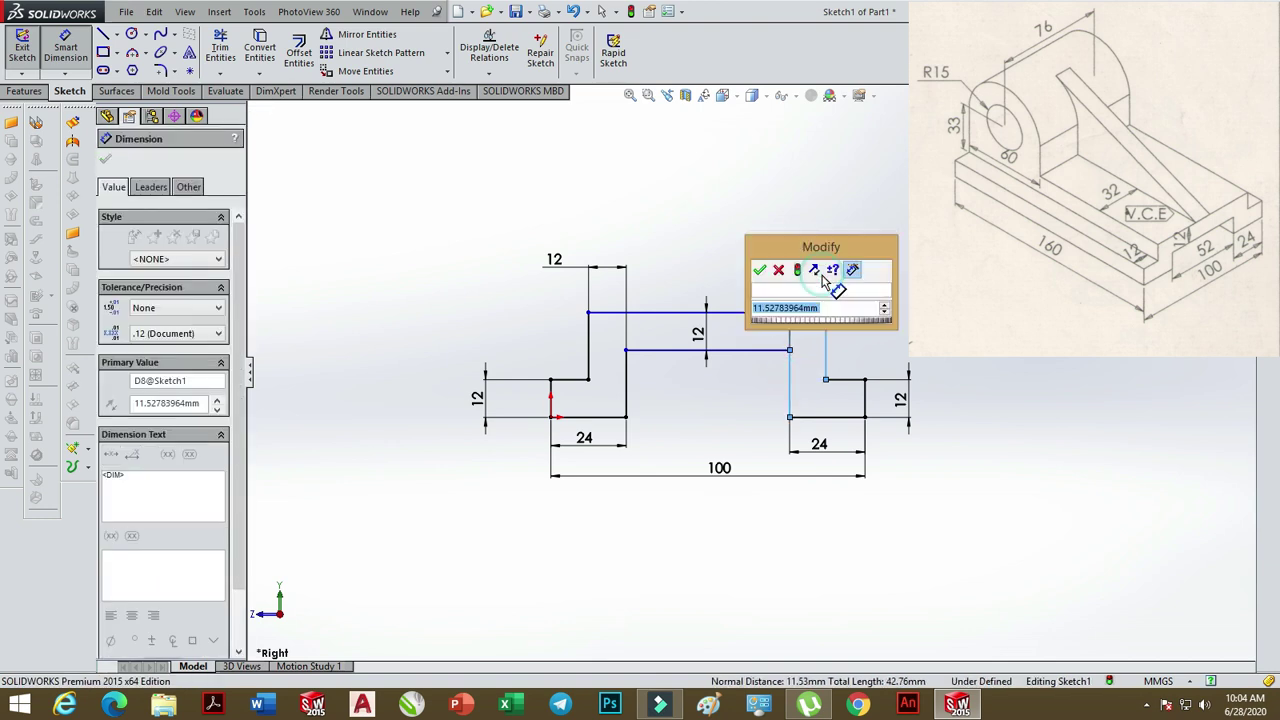
text(12)
key(Return)
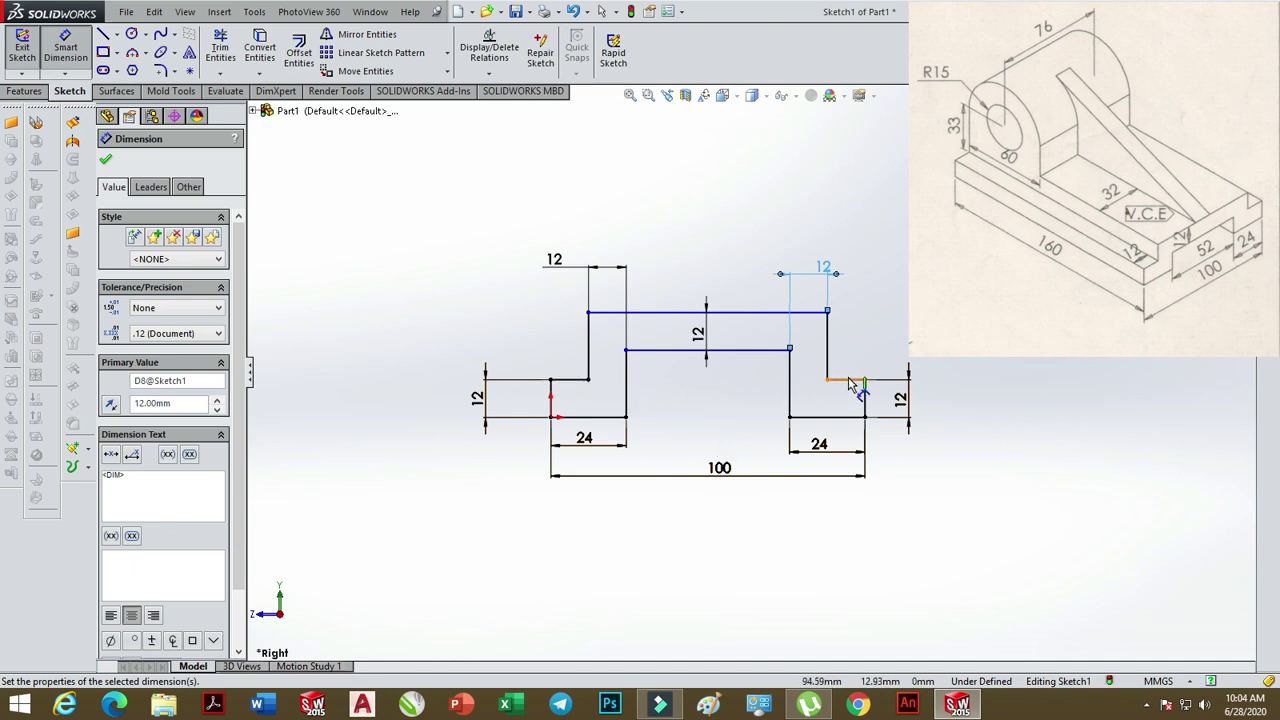
Extrude the stepped sketch Blind 160 mm into the Boss-Extrude1 base block
click(27, 92)
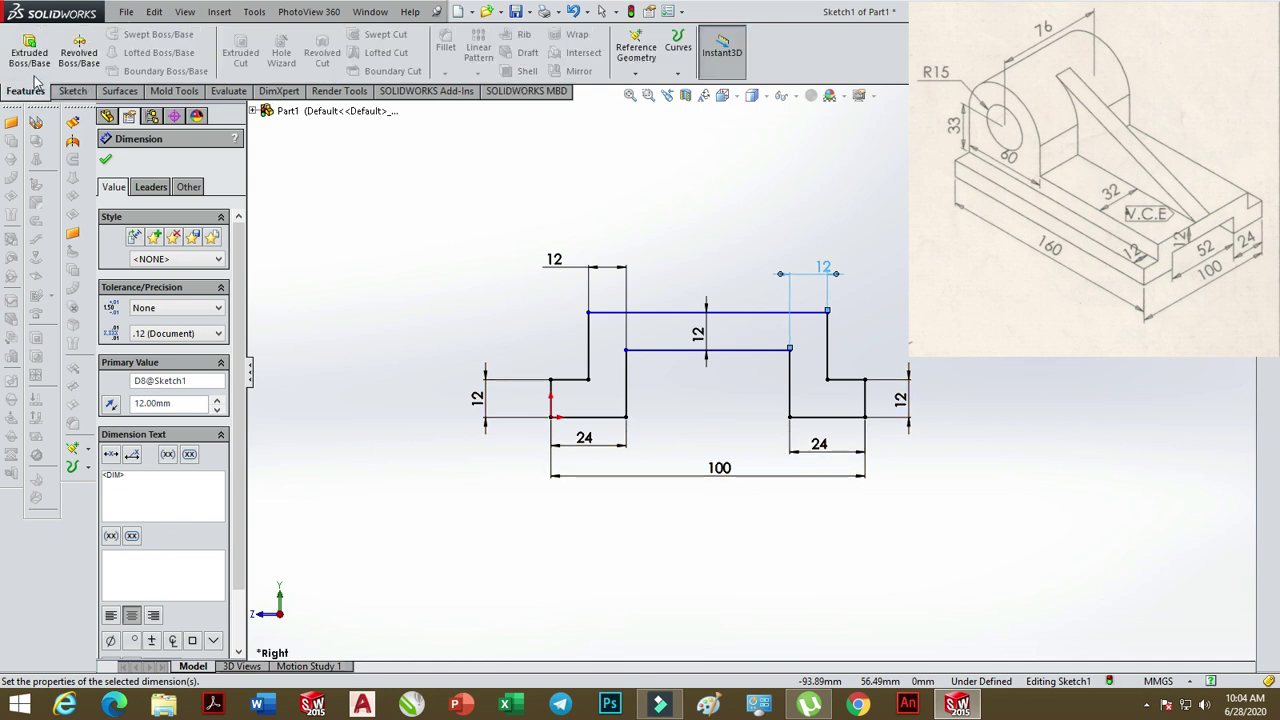
click(29, 63)
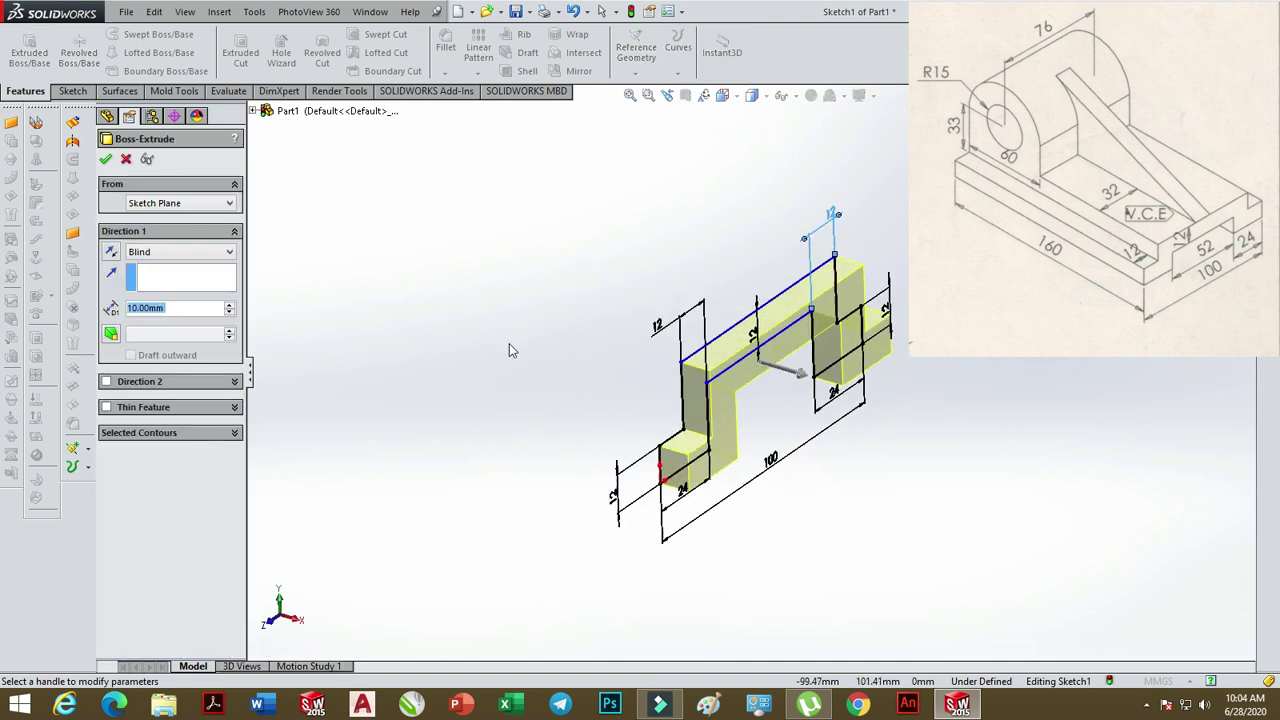
click(202, 309)
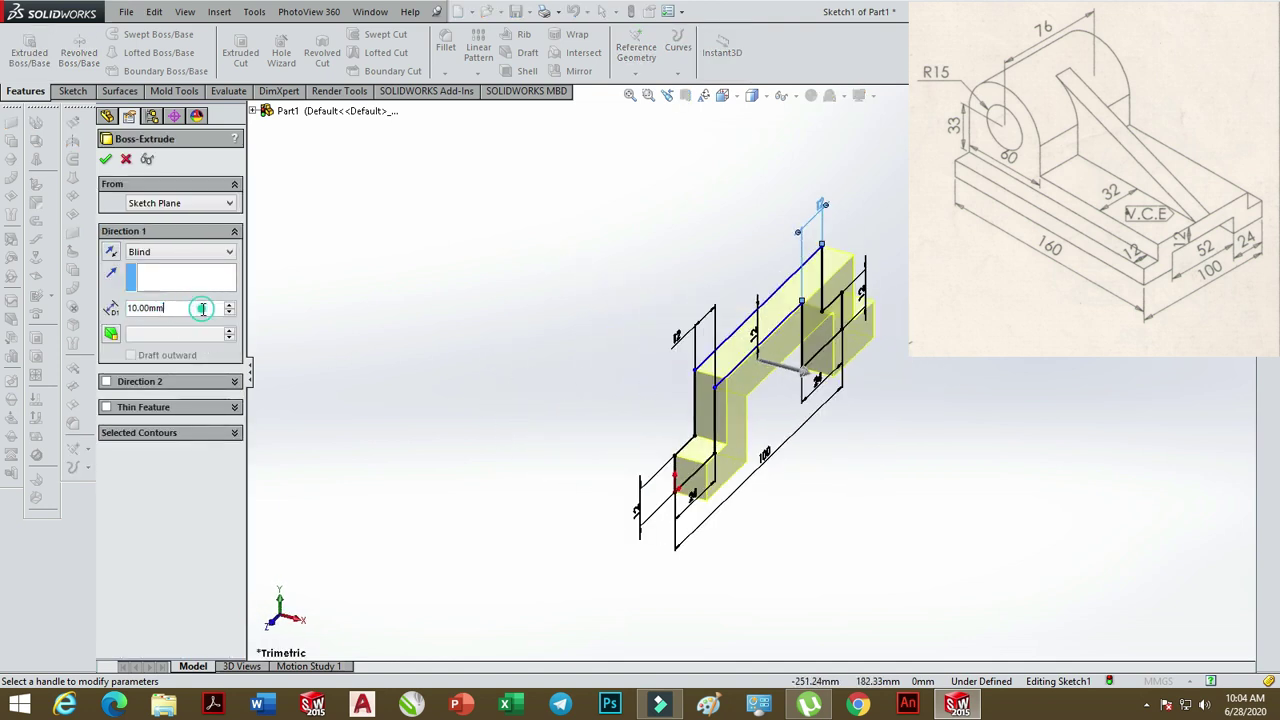
text(6)
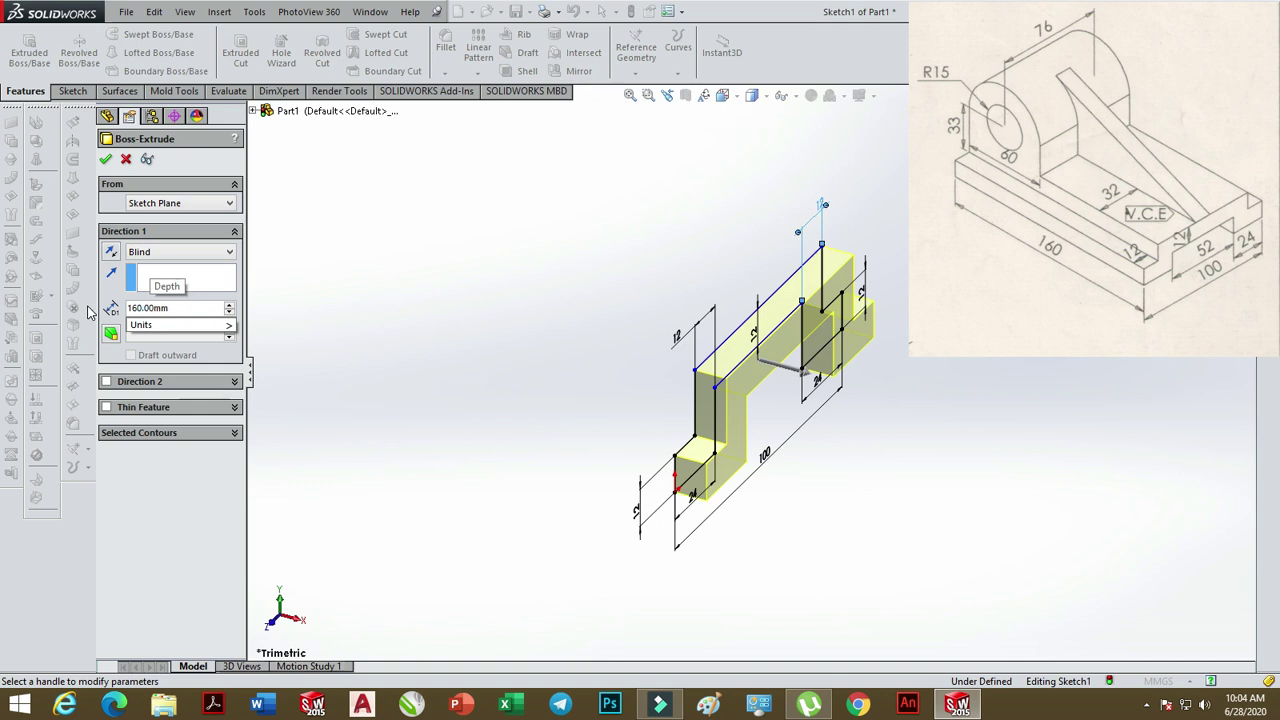
key(Return)
click(105, 159)
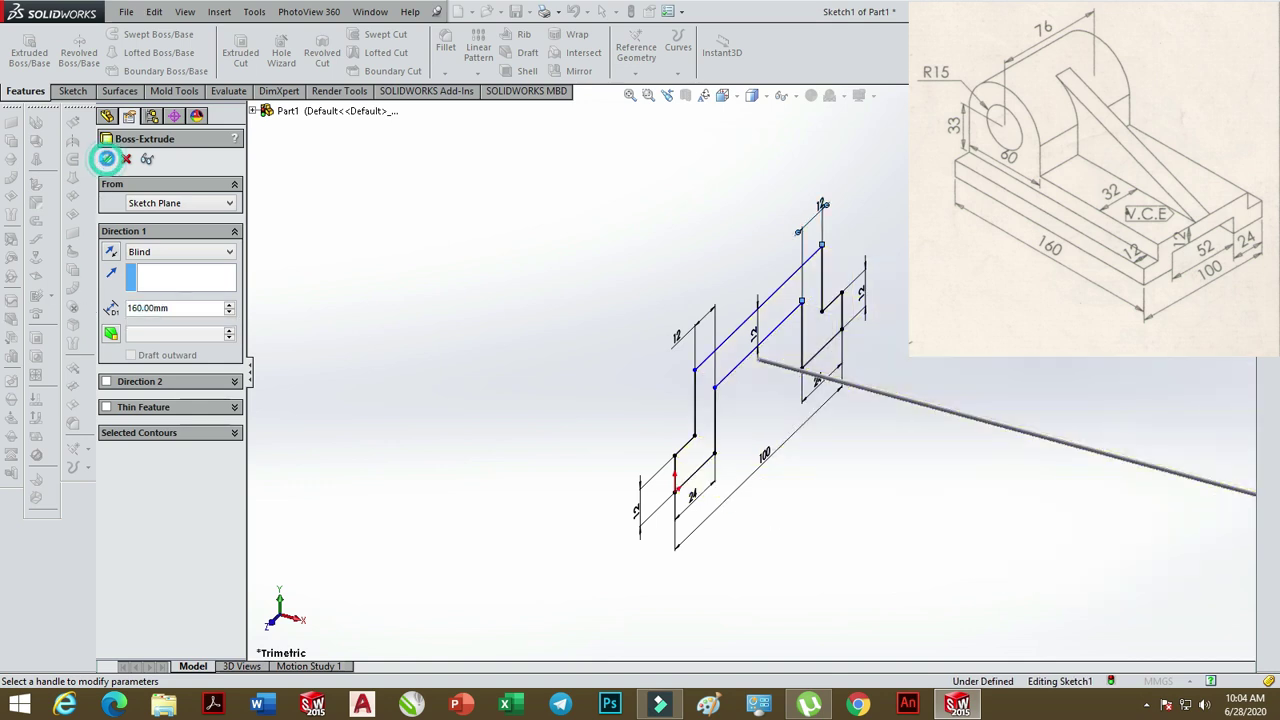
scroll(640, 418, up, 2)
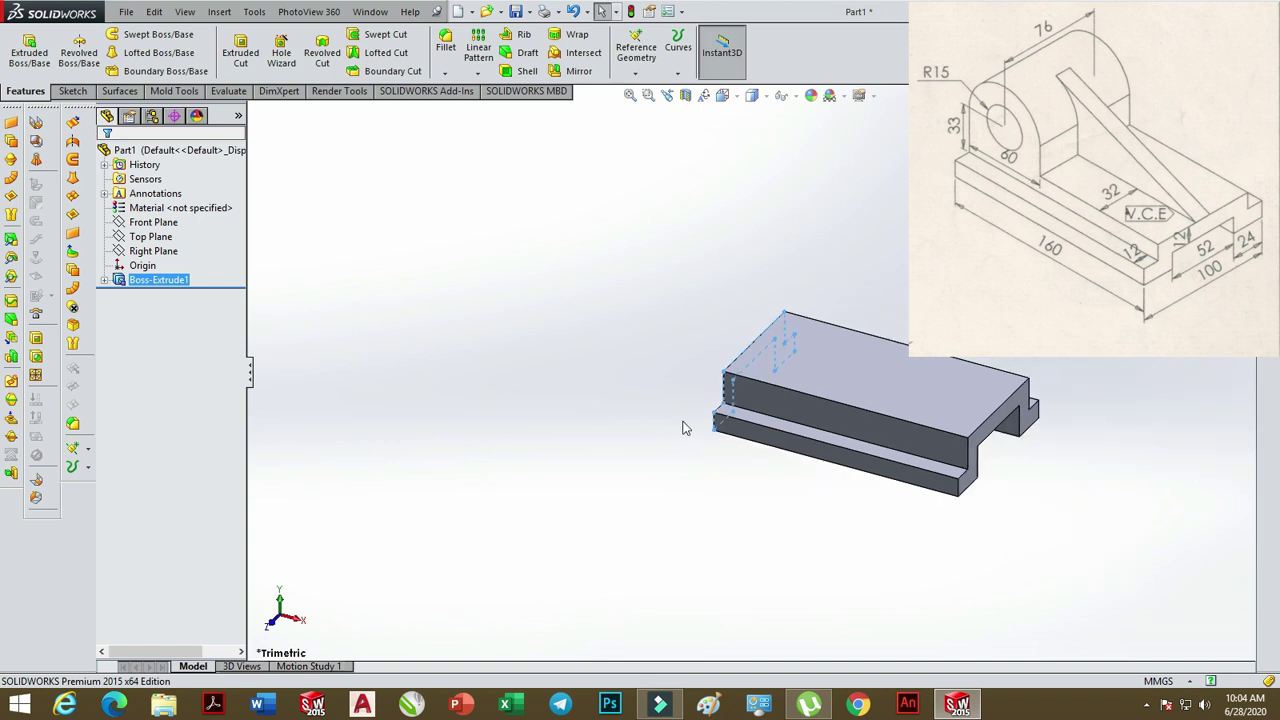
scroll(700, 430, down, 2)
scroll(846, 443, down, 3)
scroll(846, 452, down, 2)
scroll(832, 444, up, 3)
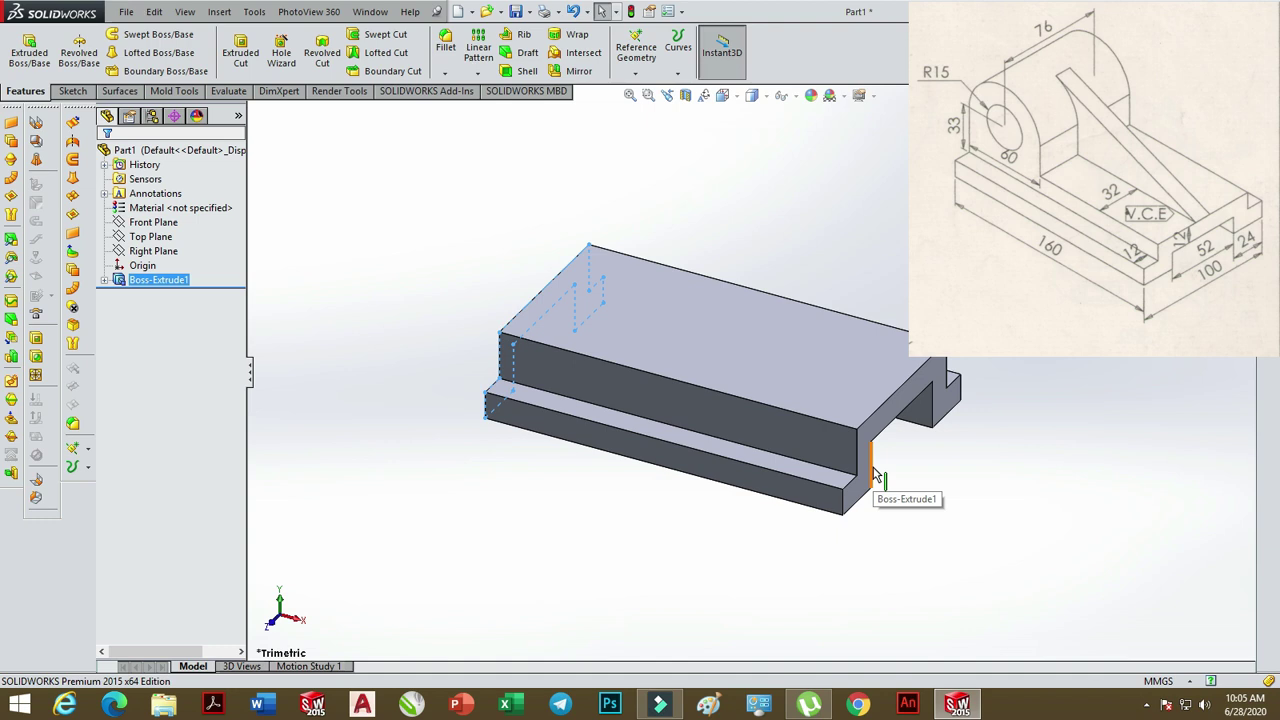
Reopen Sketch1 under Boss-Extrude1 for editing, viewed straight on from the Right
click(104, 281)
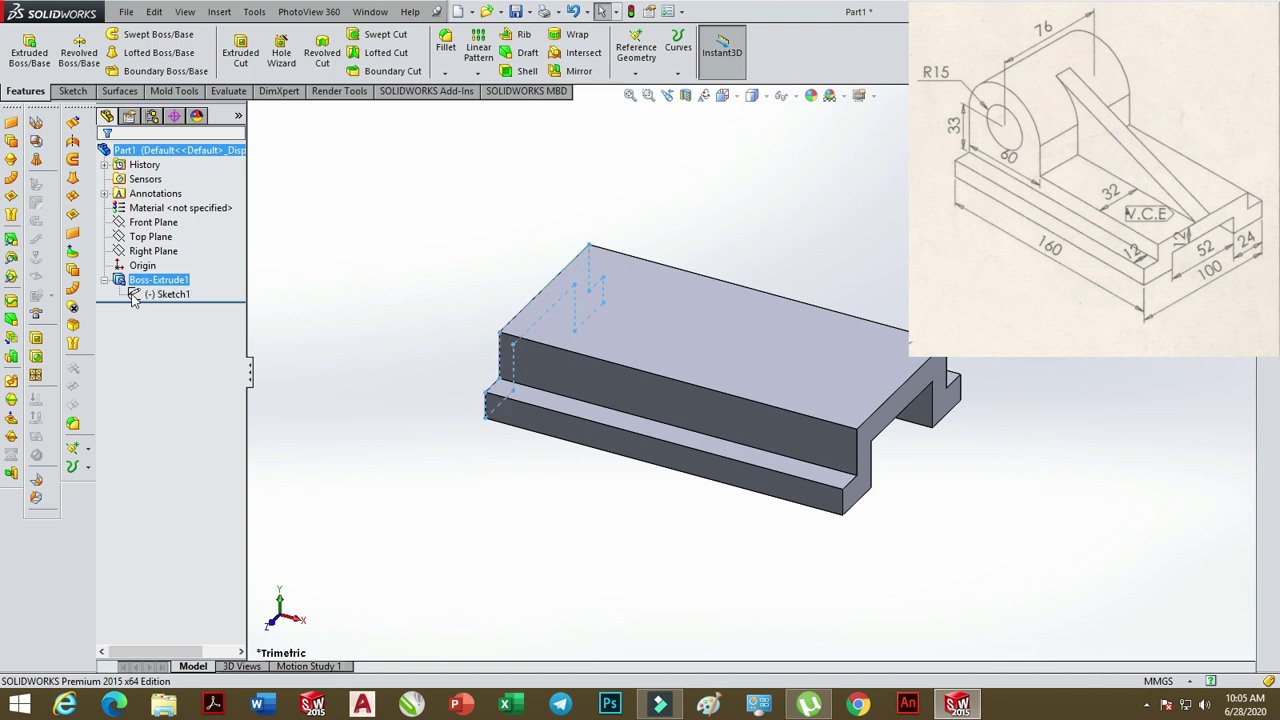
right_click(165, 294)
click(172, 249)
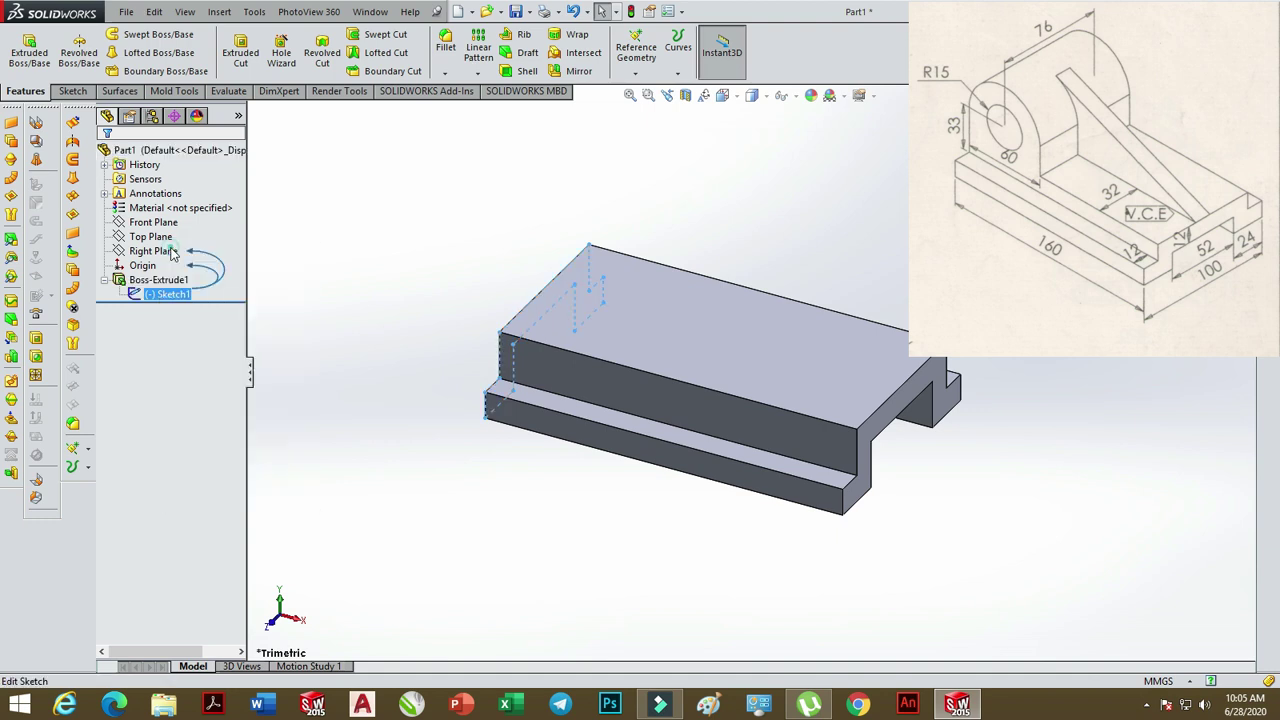
click(736, 100)
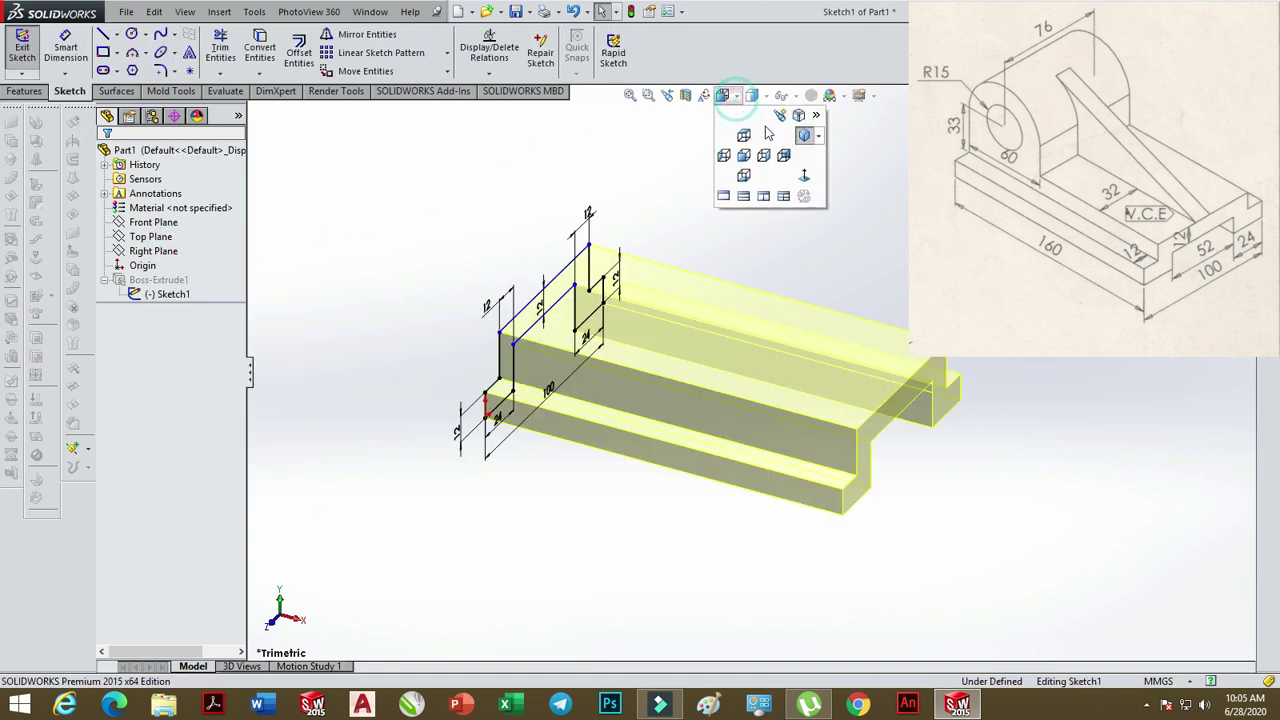
click(800, 170)
scroll(1006, 403, down, 1)
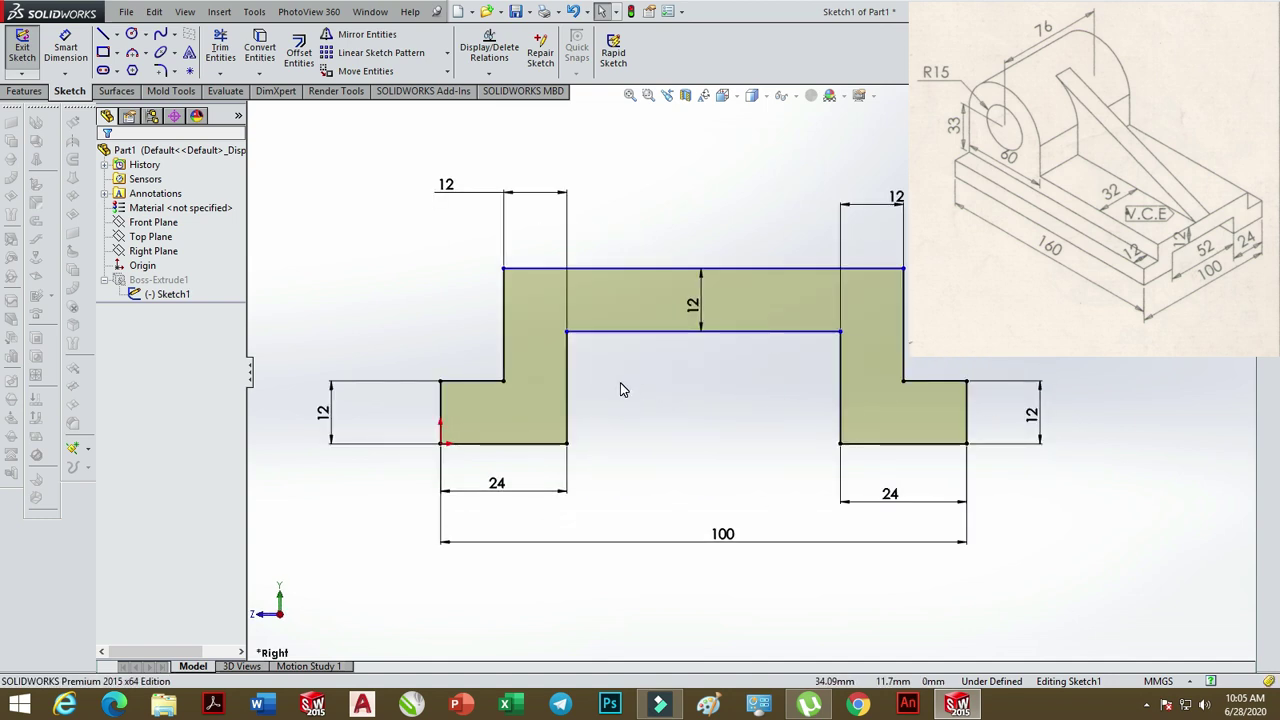
Add a 12 mm inner step height dimension and rebuild the base
click(65, 50)
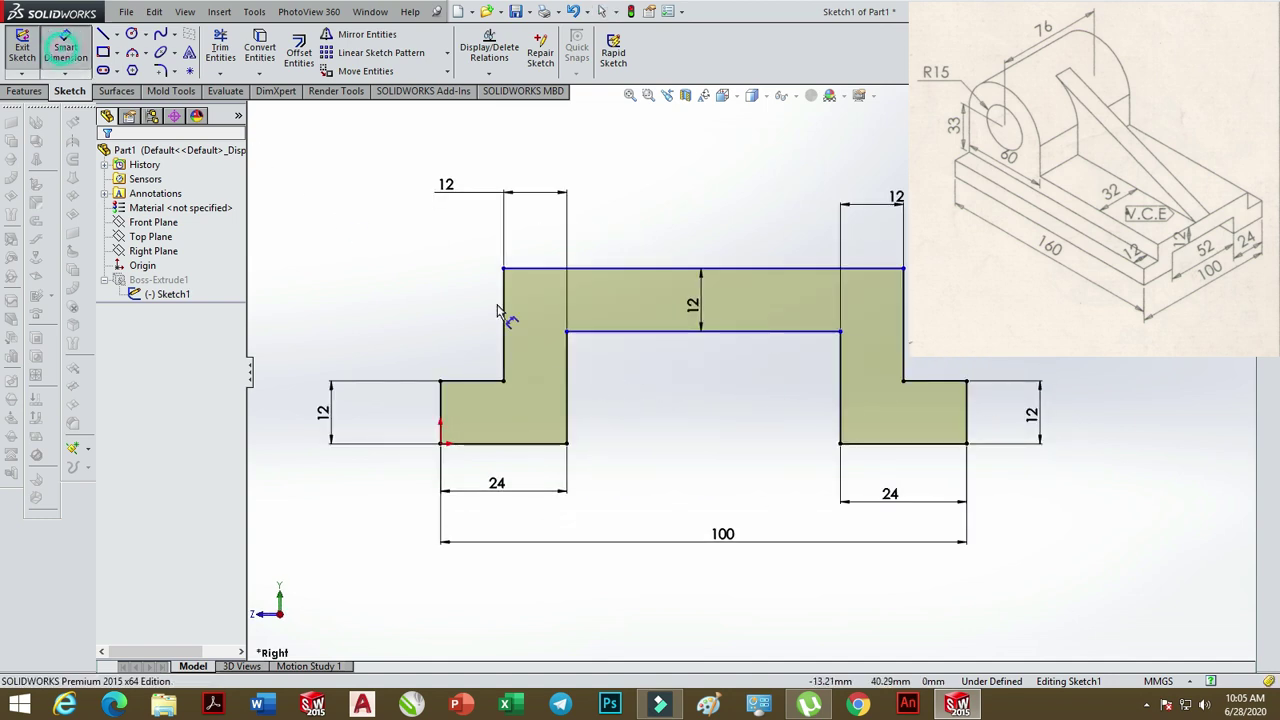
click(648, 332)
click(566, 443)
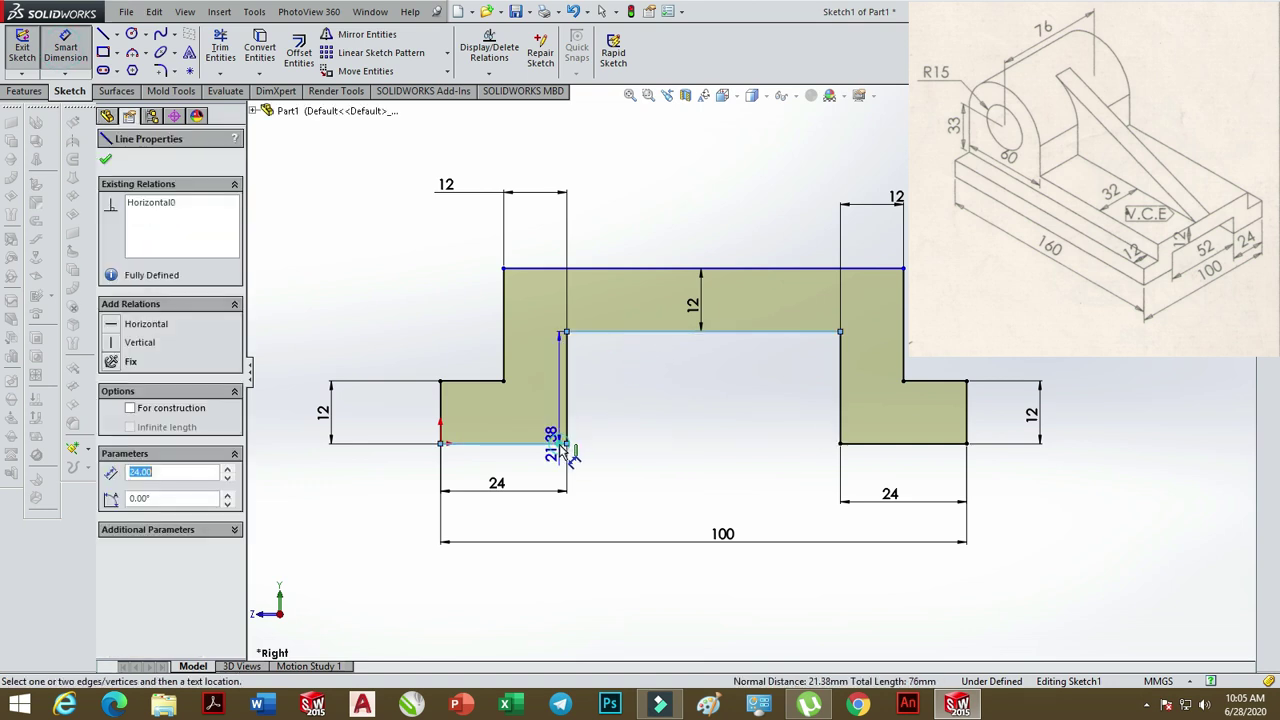
click(617, 404)
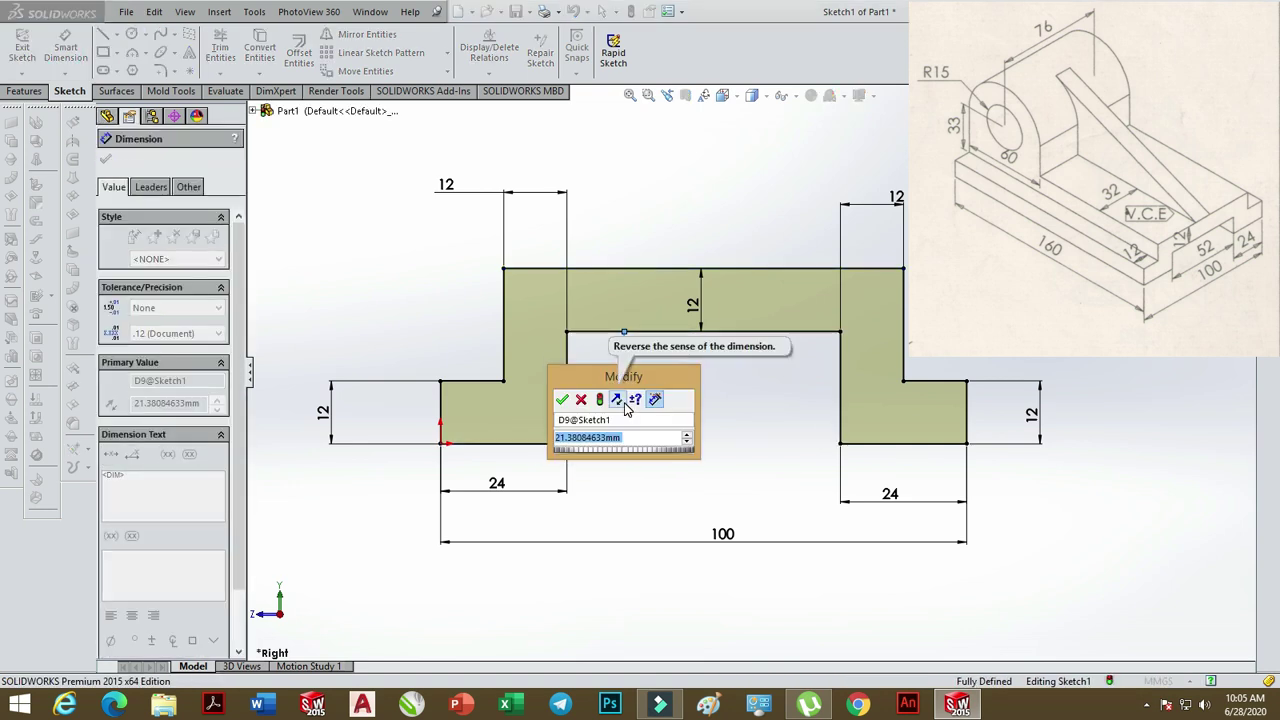
text(12)
key(Return)
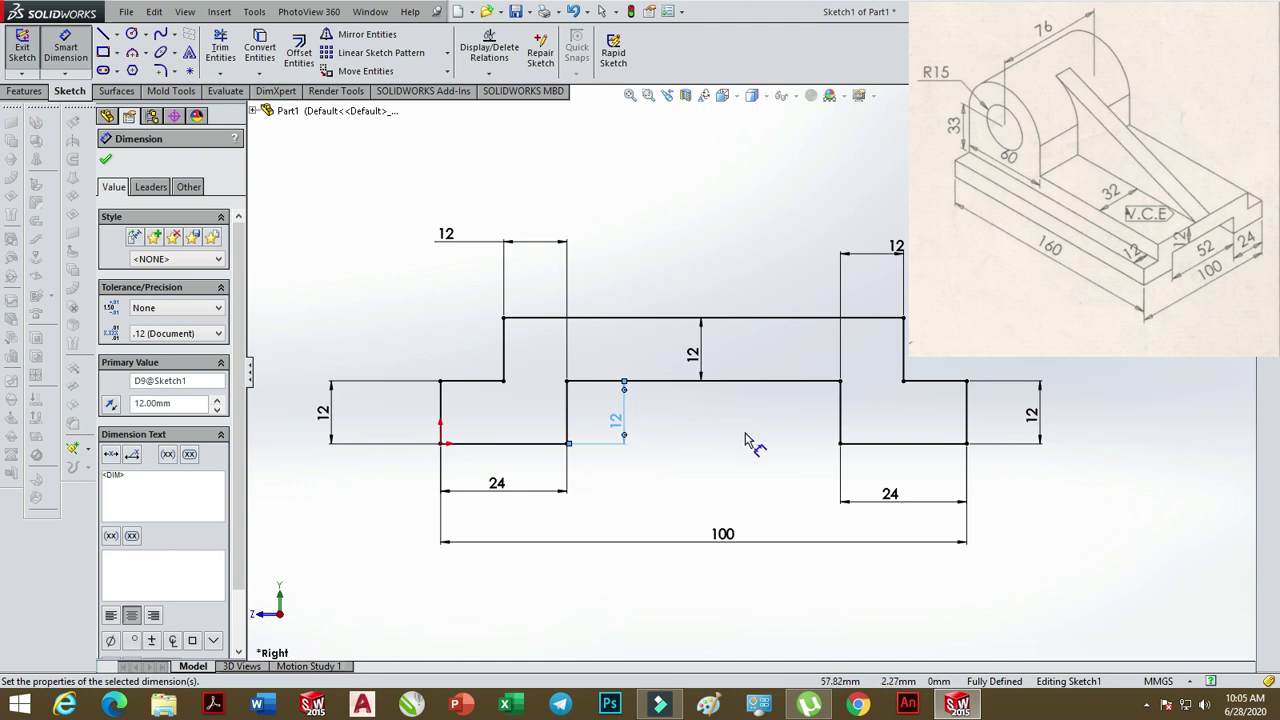
key(ctrl+b)
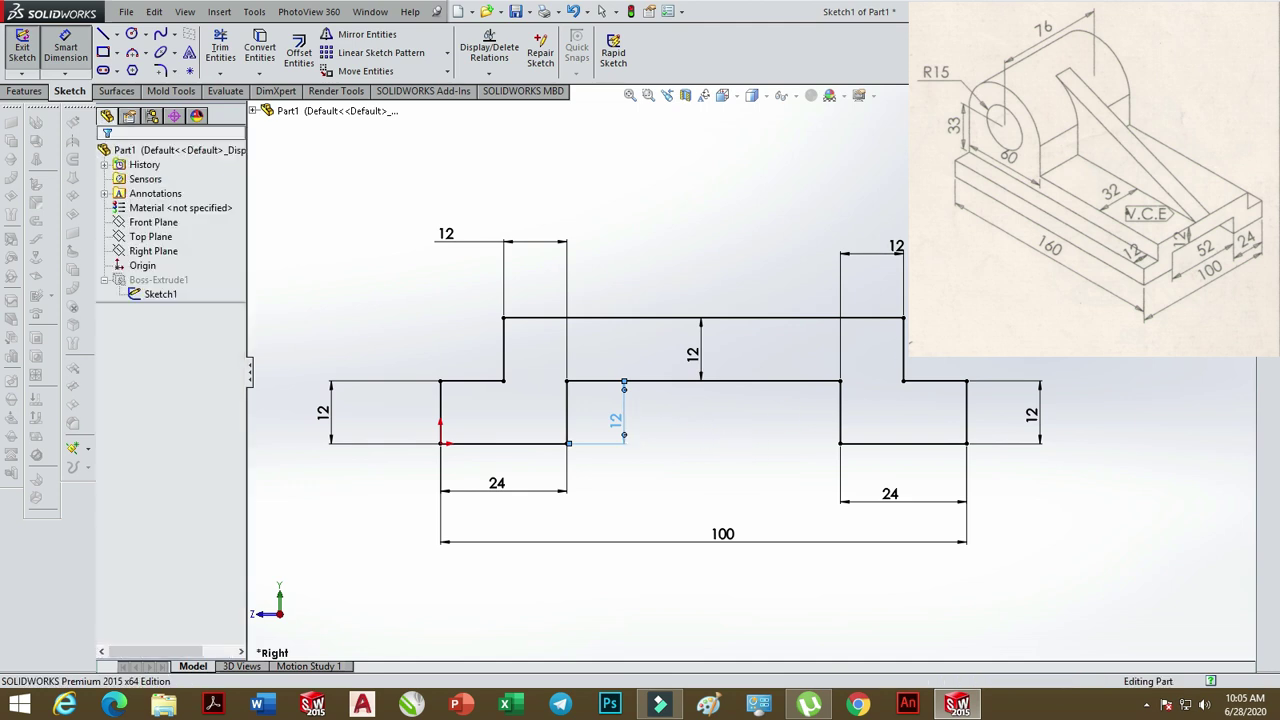
Orbit the block and view its long front step face Normal To for sketching
mouse_move(717, 417)
middle_down()
mouse_move(806, 450)
mouse_move(829, 488)
middle_up()
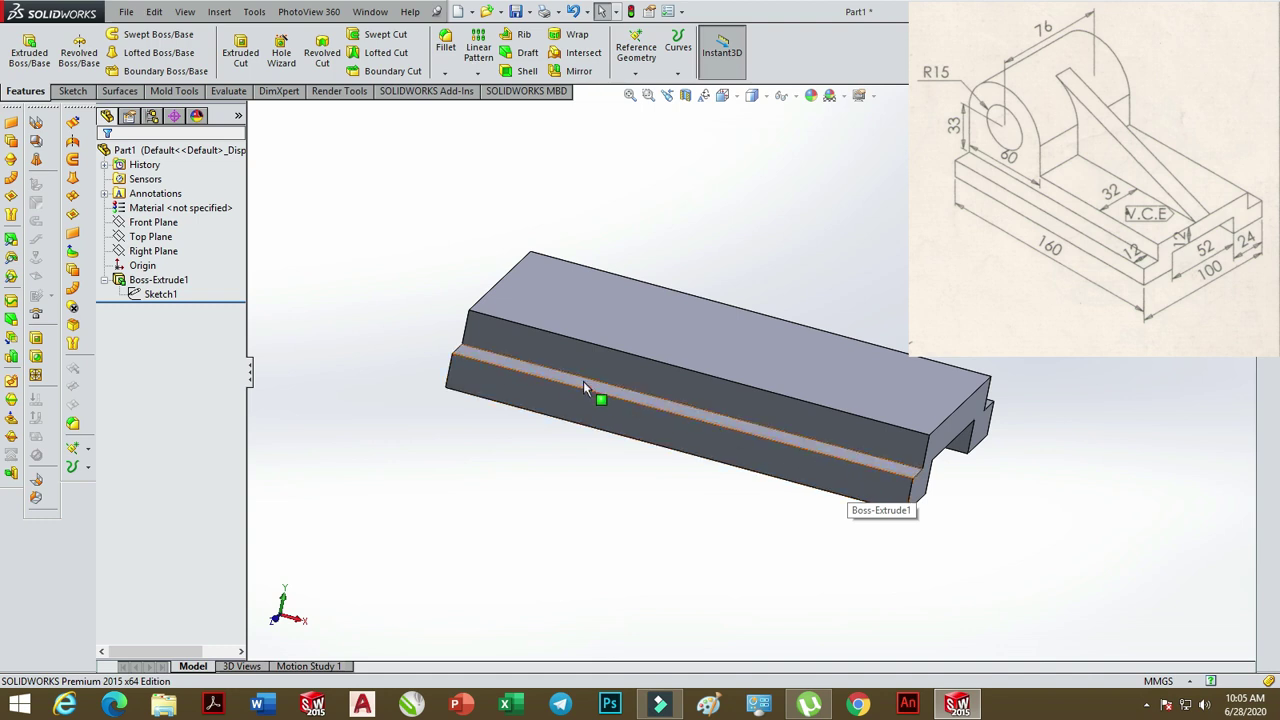
click(535, 343)
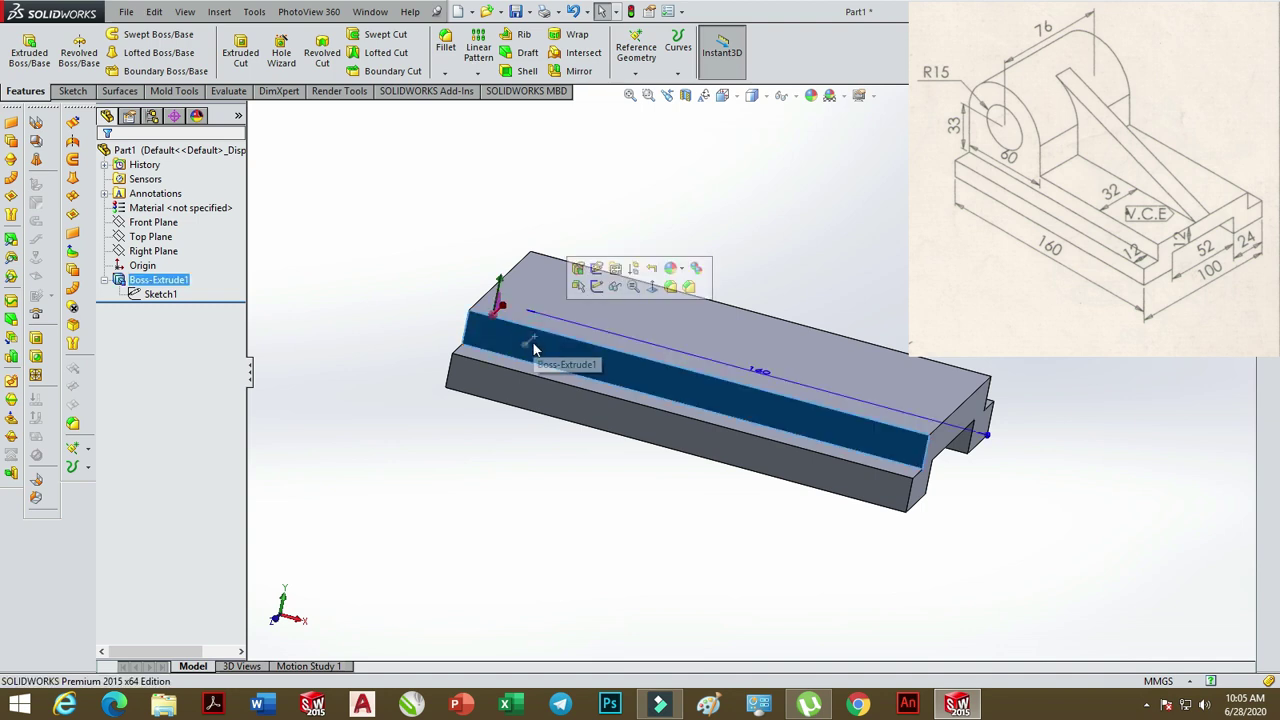
click(726, 97)
click(805, 176)
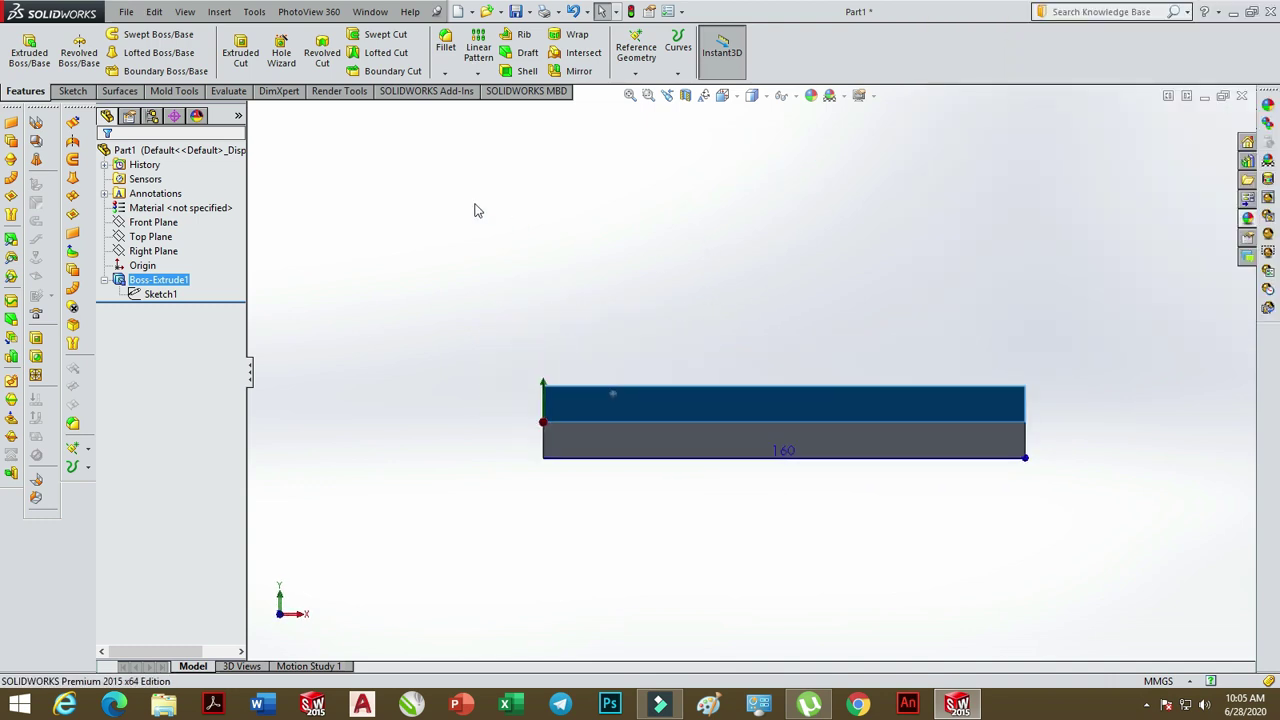
click(72, 91)
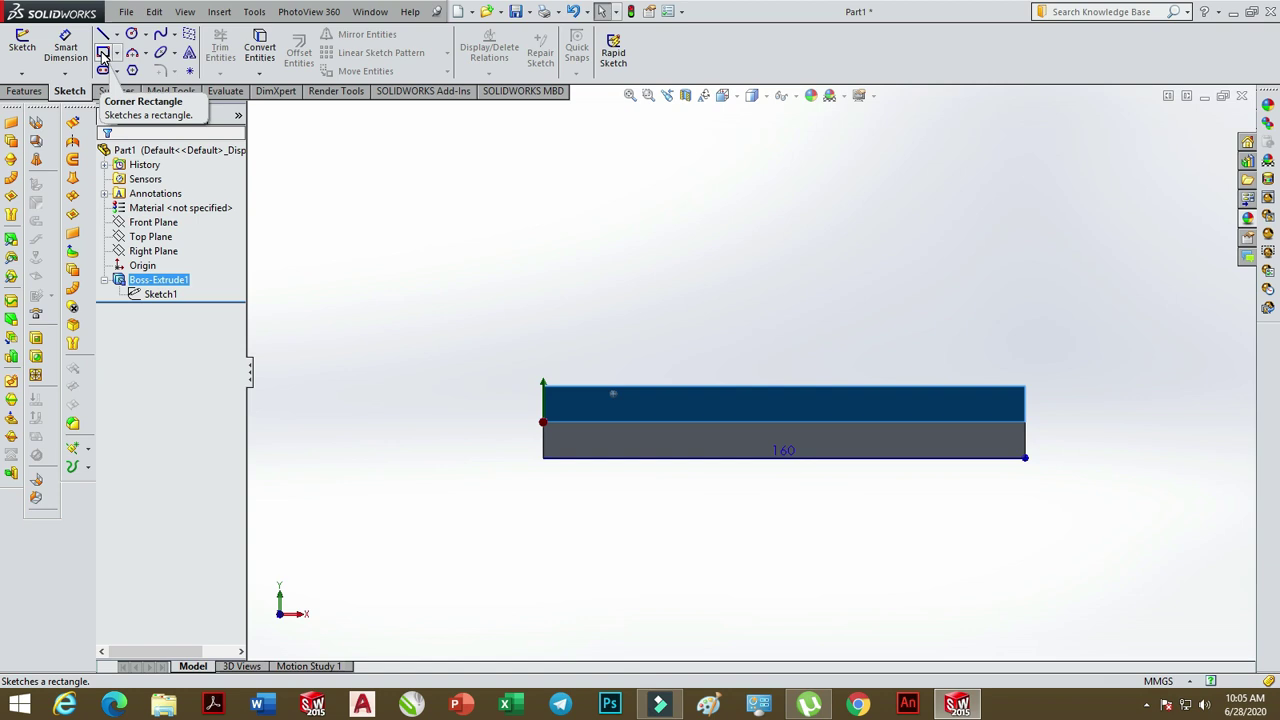
Draw a corner rectangle at the block's left end and give it a 60 mm width
click(101, 57)
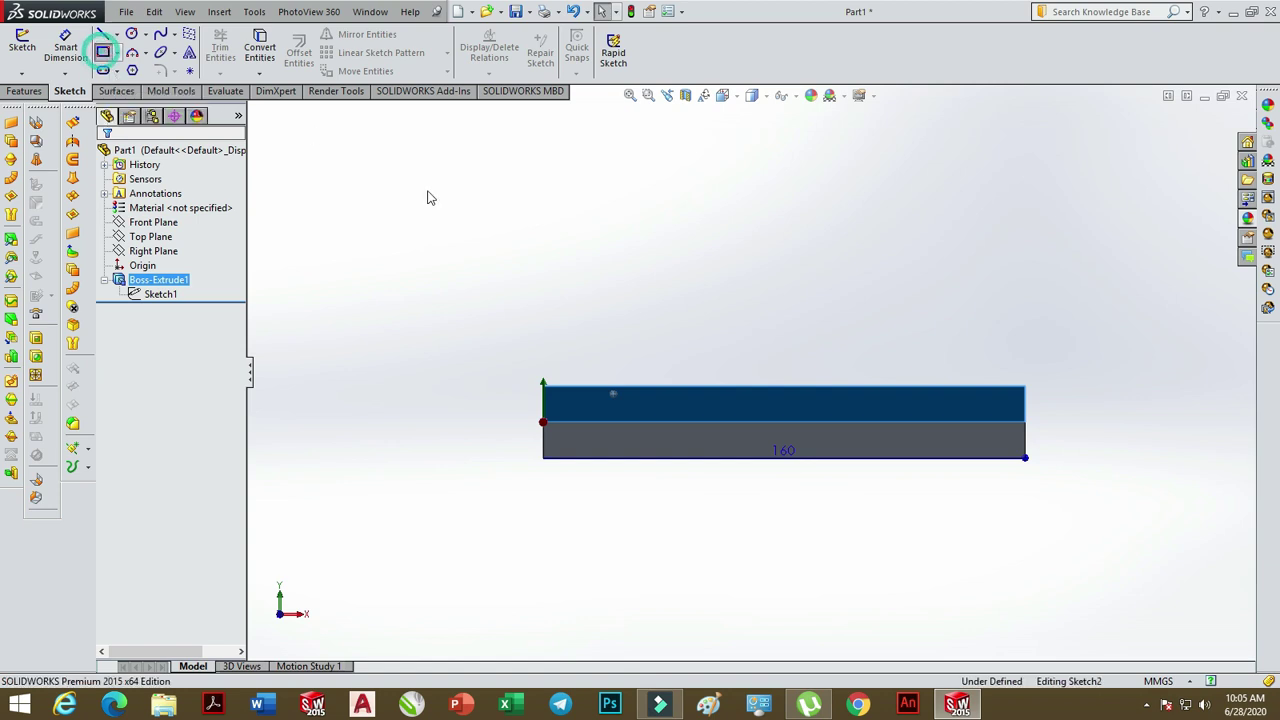
click(543, 386)
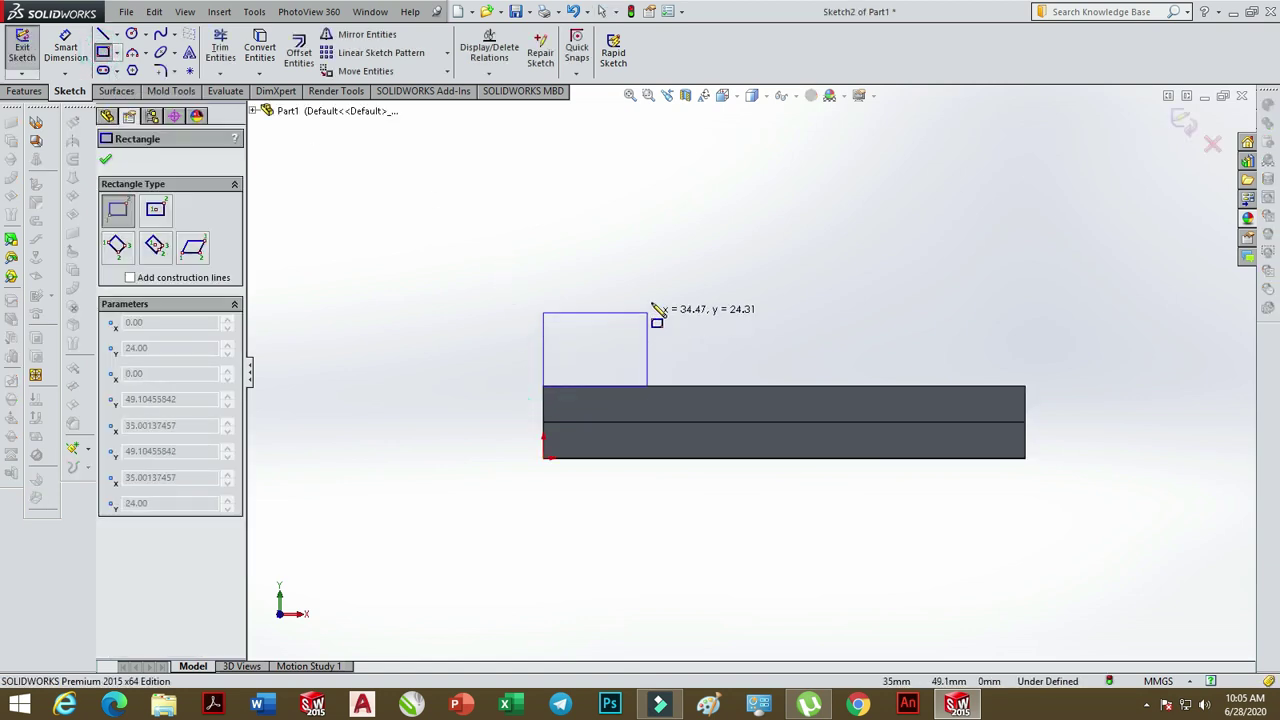
click(660, 263)
click(65, 50)
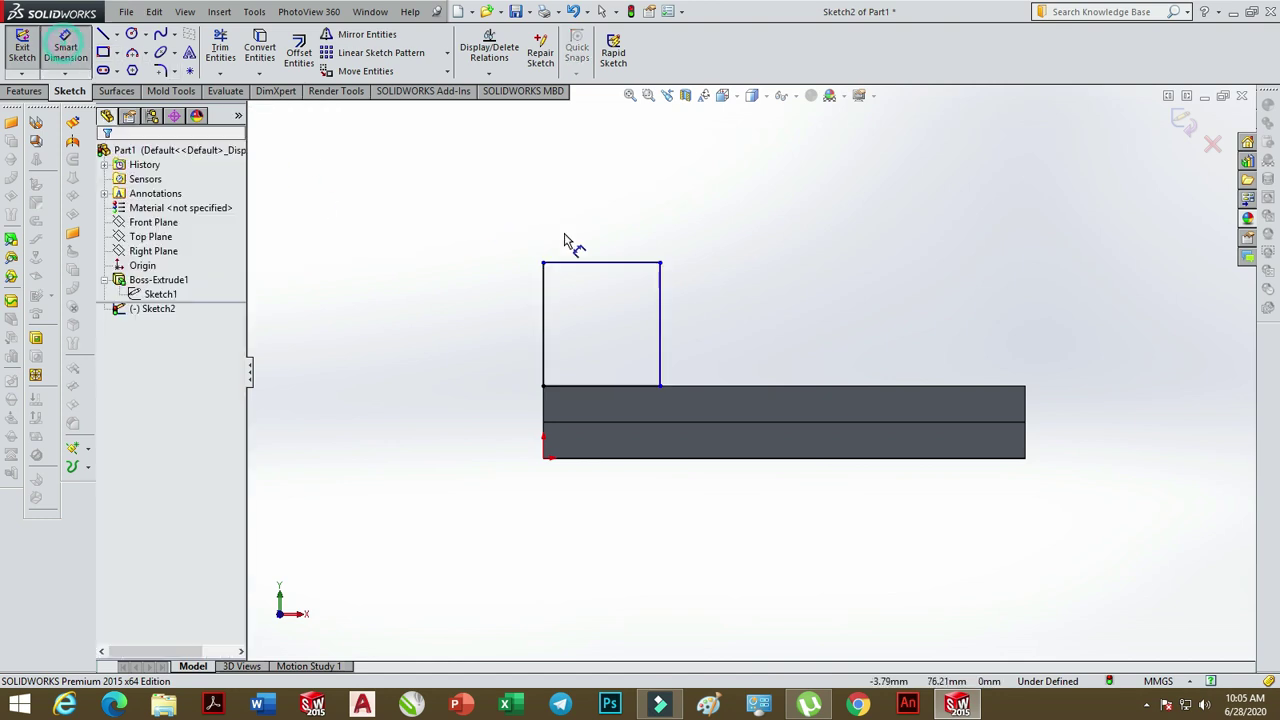
click(606, 263)
click(600, 237)
text(33)
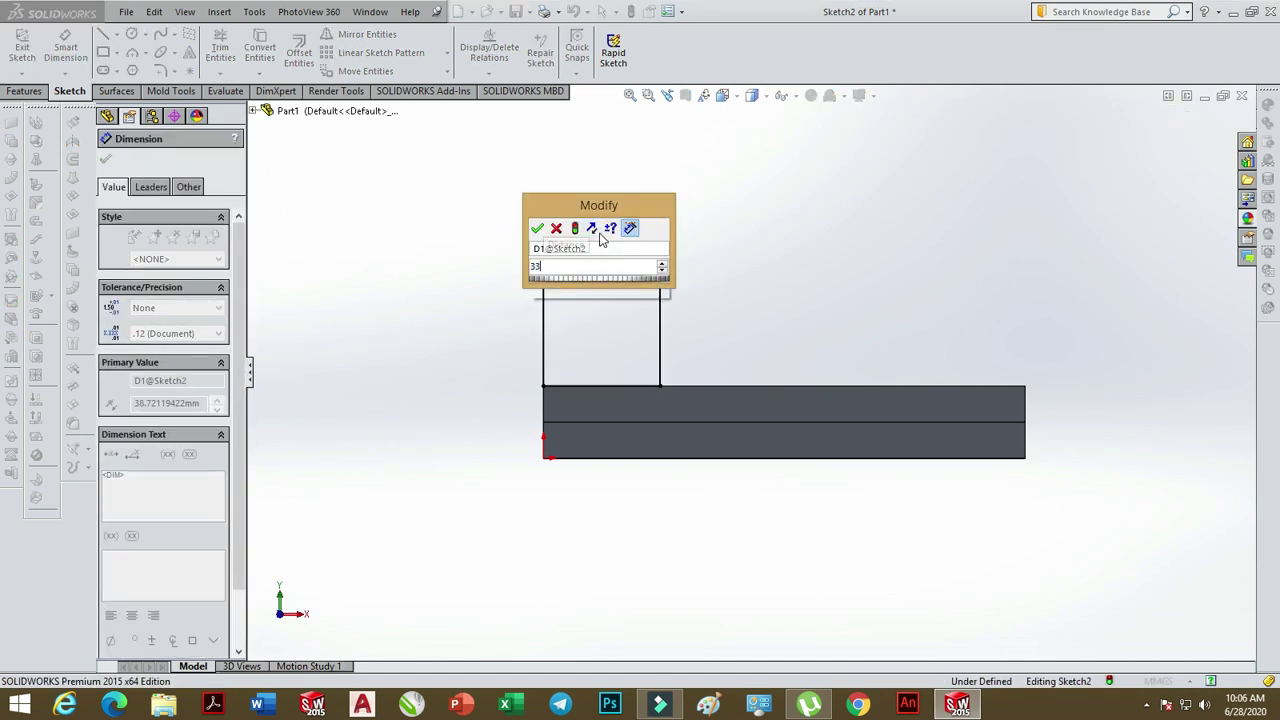
key(Return)
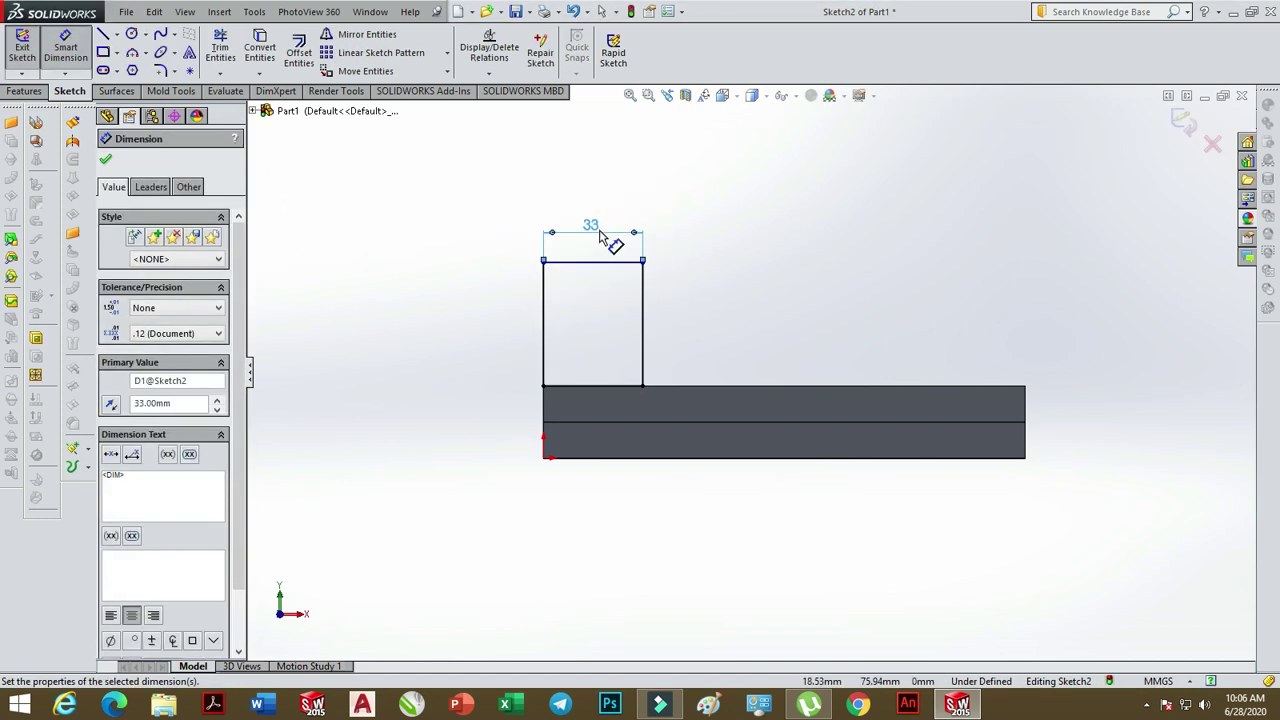
double_click(598, 232)
text(60)
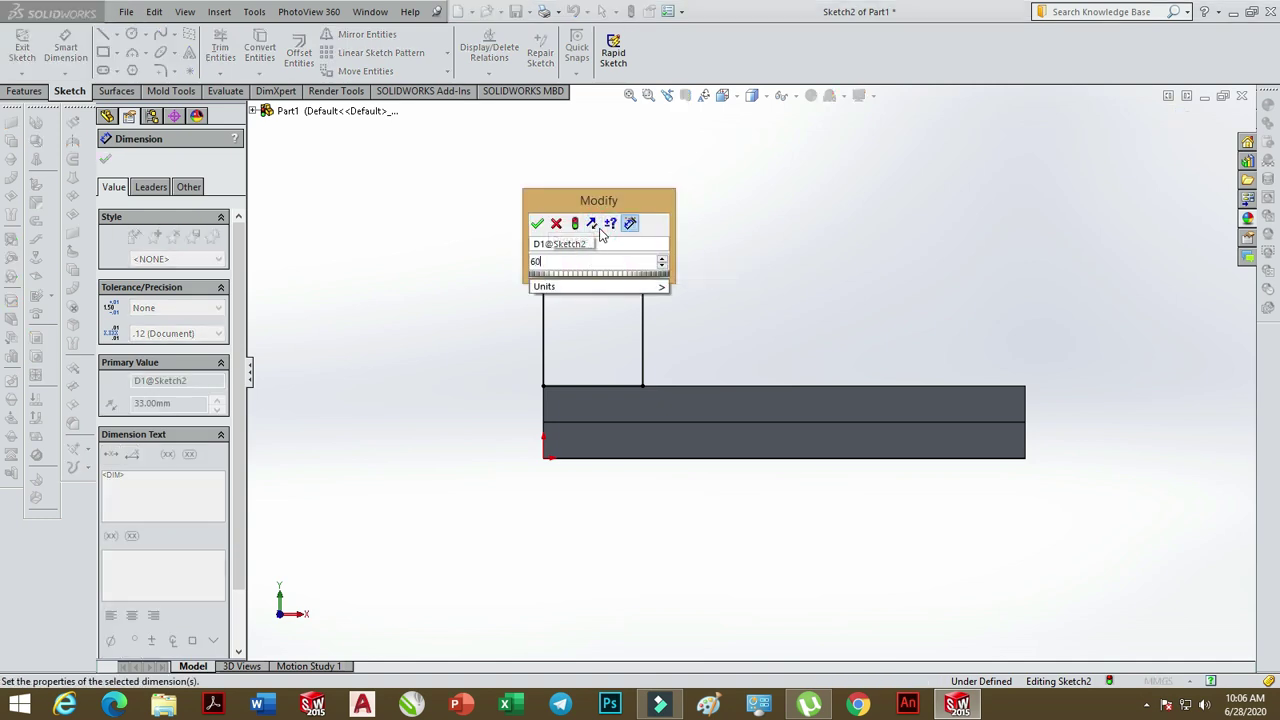
key(Return)
Dimension the rectangle's height to 33 mm, making it fully defined
click(546, 310)
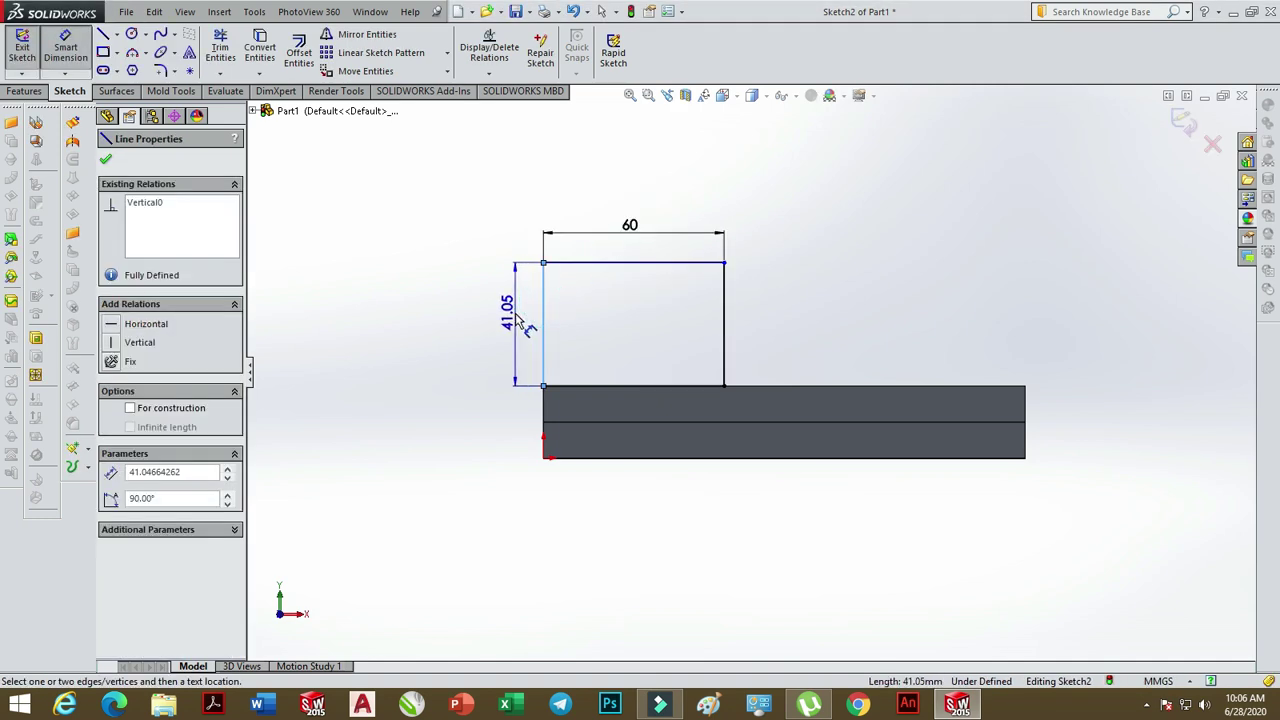
click(516, 322)
text(33)
key(Return)
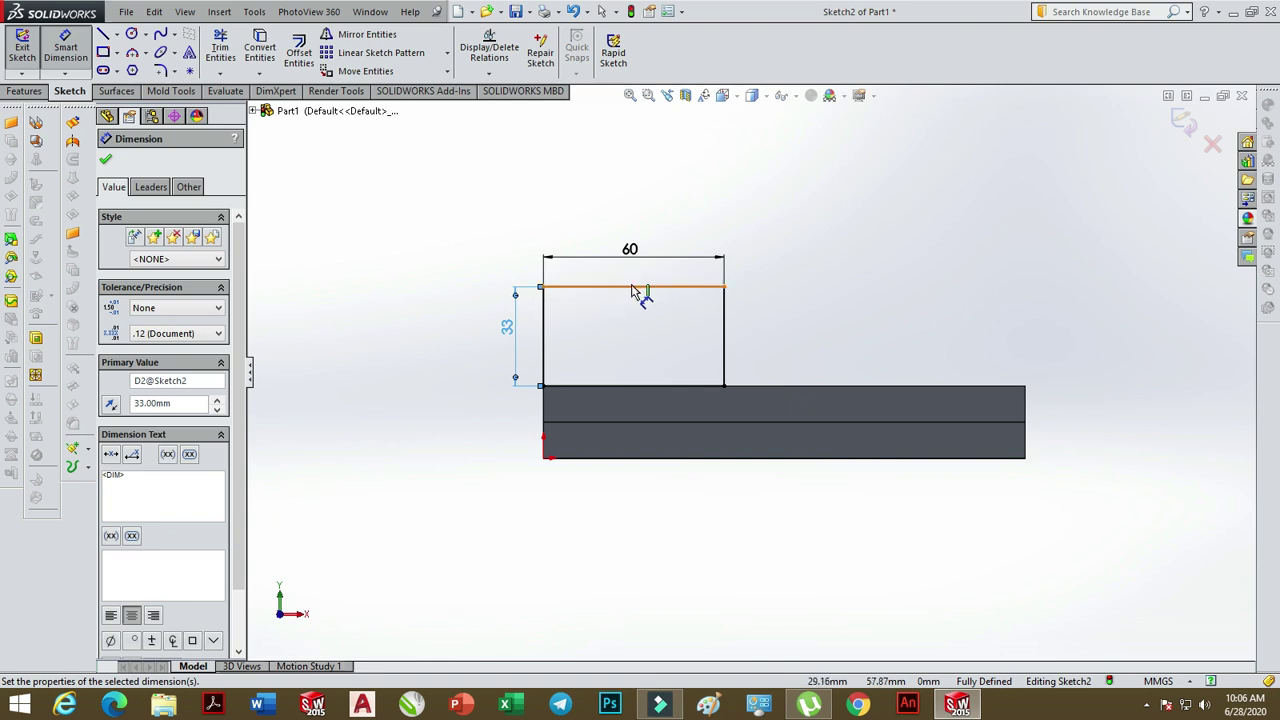
key(Escape)
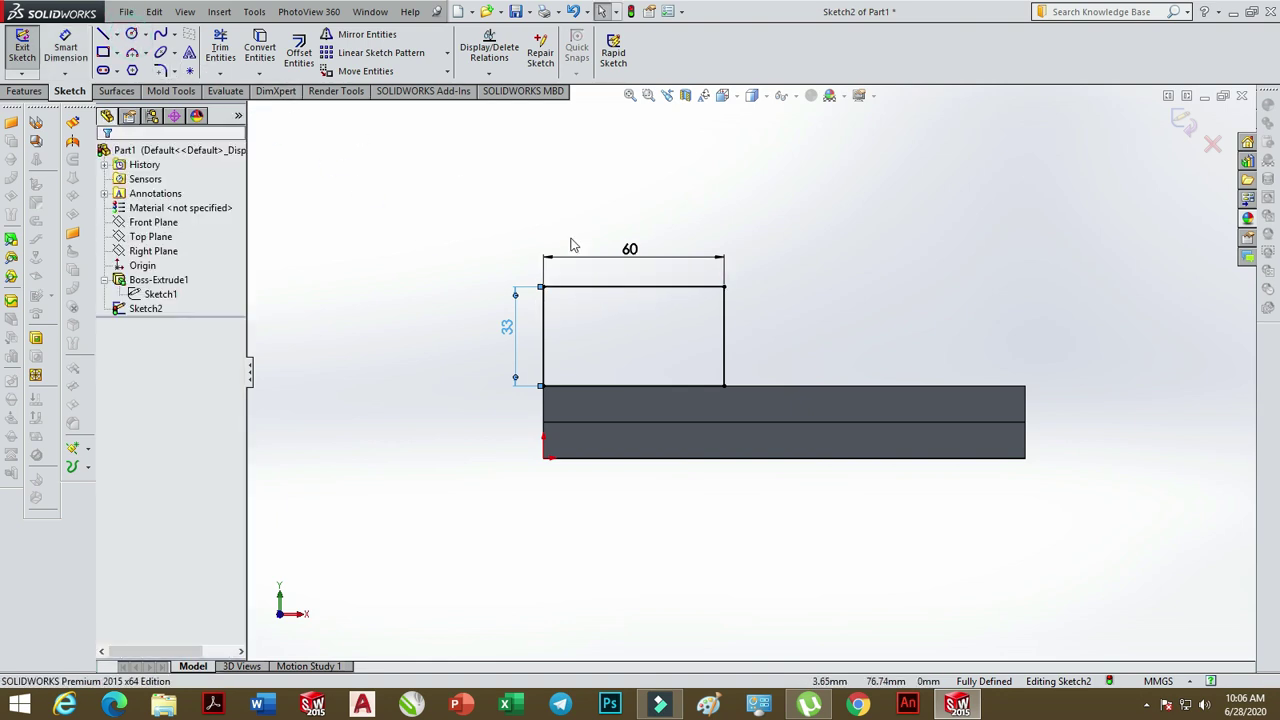
Draw an R15 hole circle and a concentric R30 circle on the rectangle's top edge
click(132, 36)
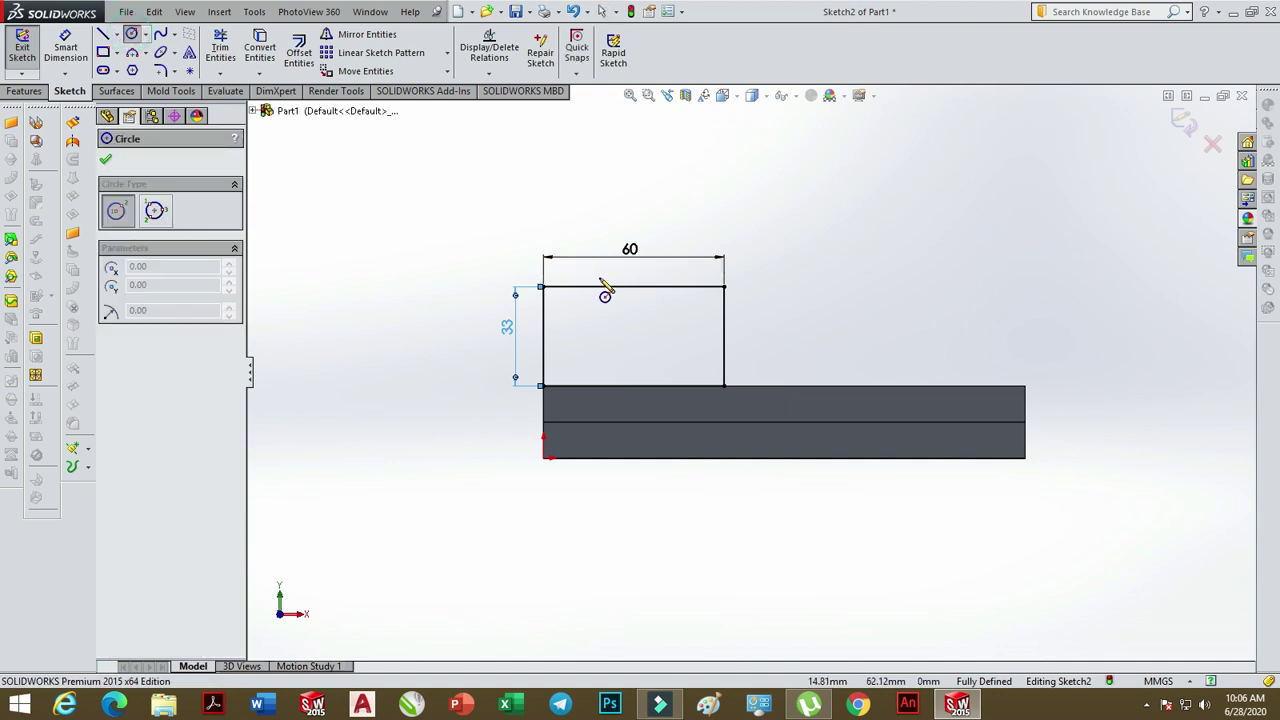
click(632, 287)
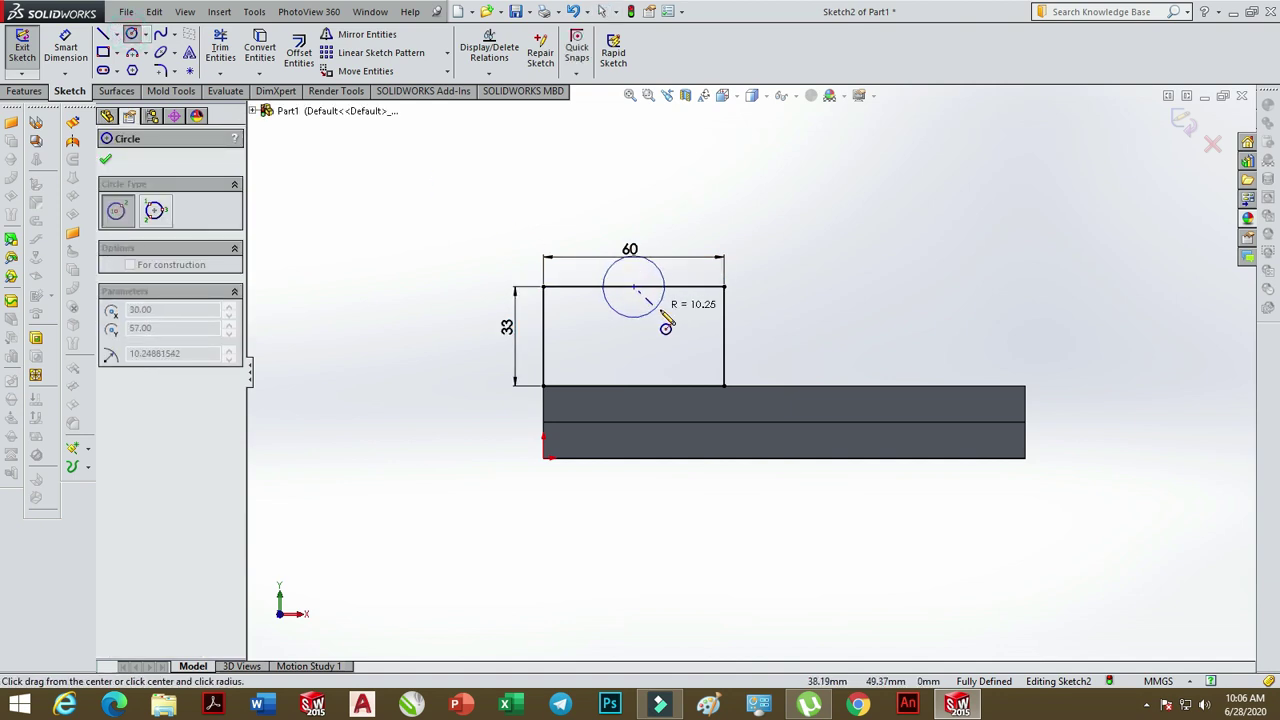
click(660, 310)
text(15)
key(Return)
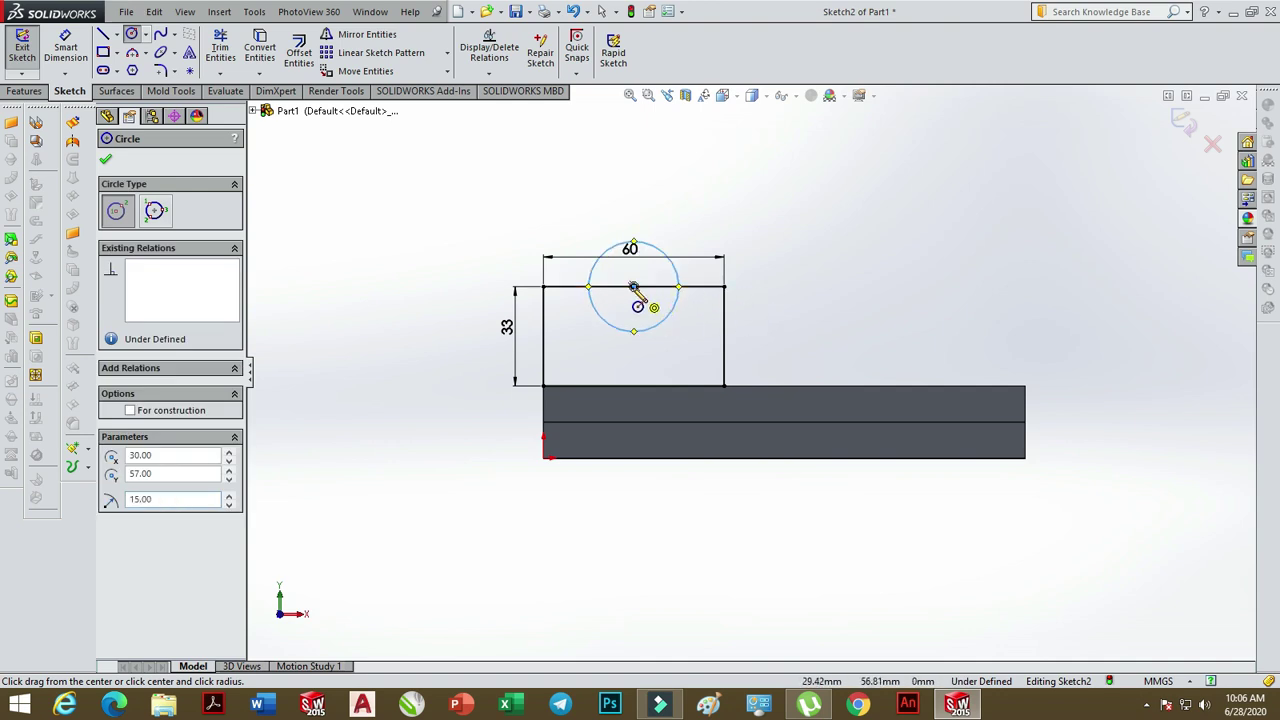
click(633, 287)
click(727, 298)
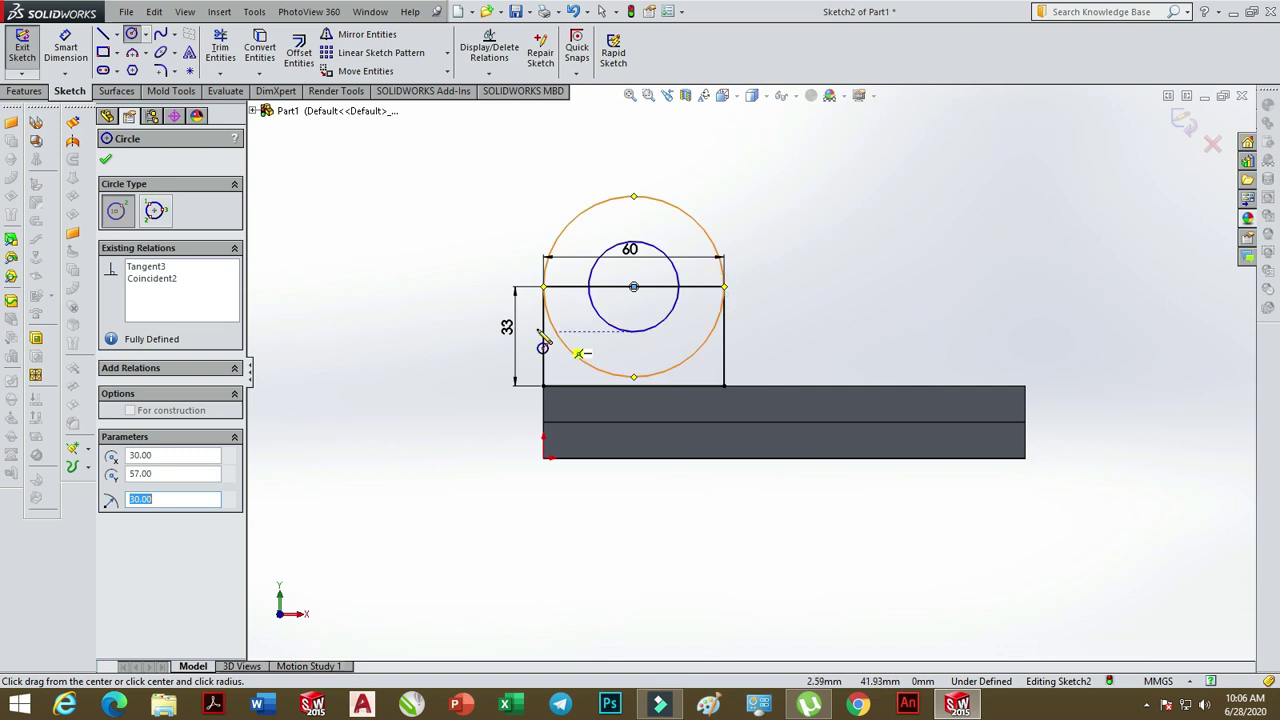
Trim the large circle's lower half and the top edge segments, leaving a rounded boss outline
click(215, 46)
drag(703, 367, 694, 348)
key(ctrl+z)
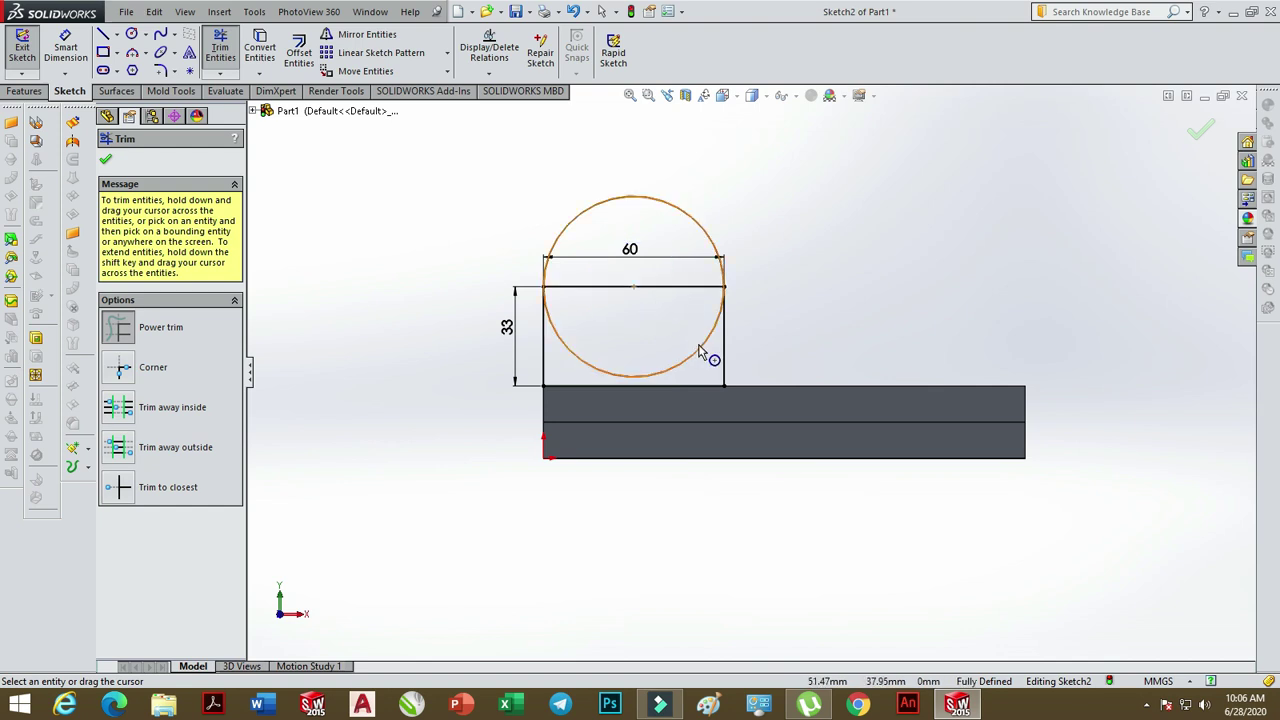
key(Escape)
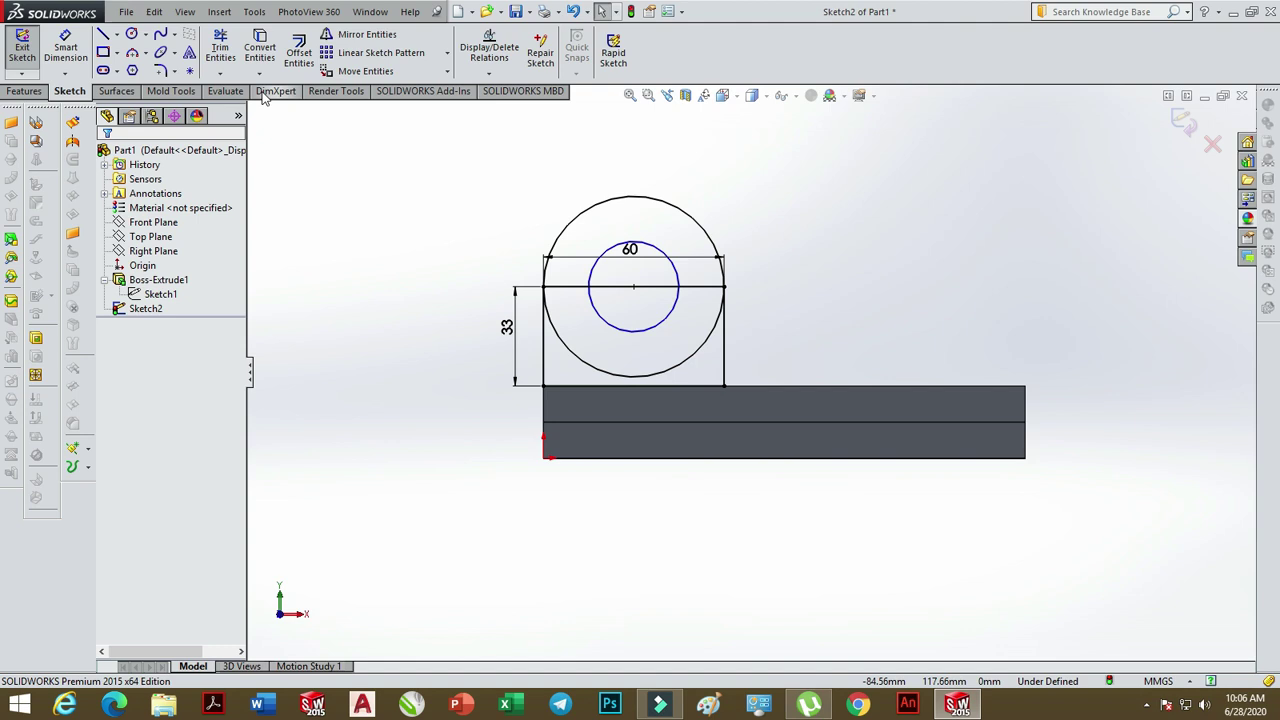
click(220, 50)
drag(716, 364, 700, 352)
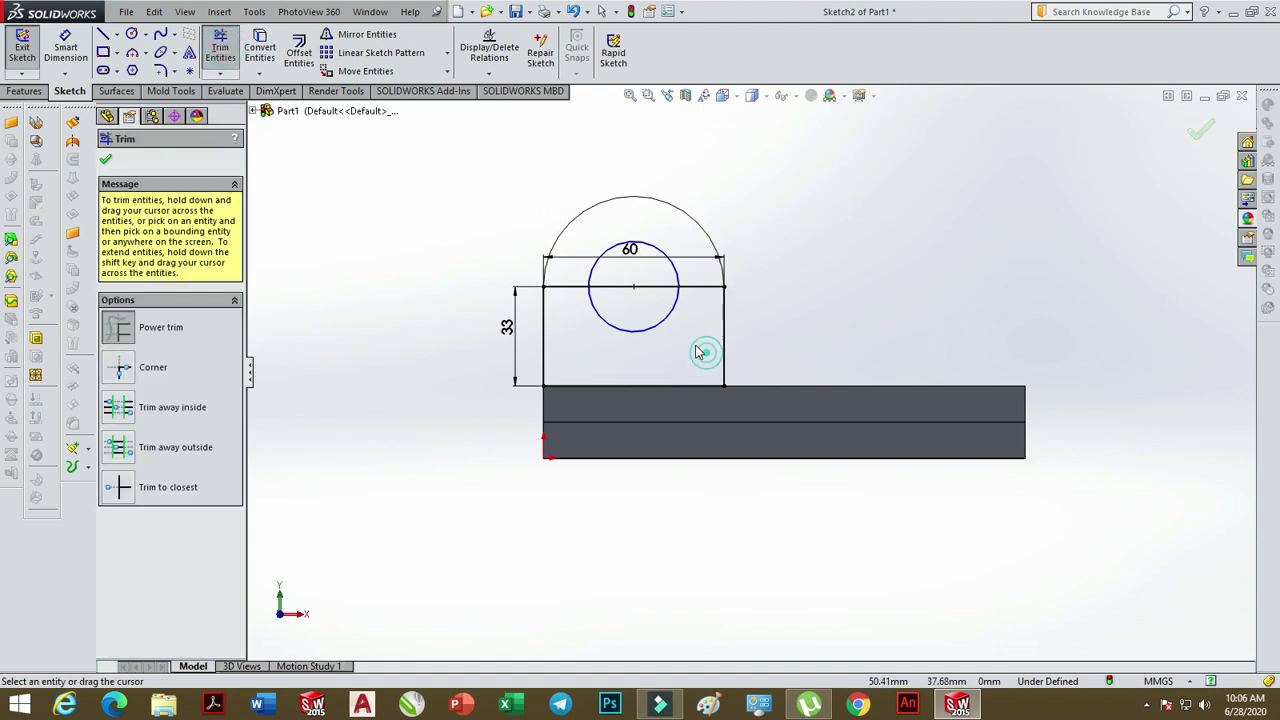
mouse_move(650, 282)
mouse_down()
mouse_move(648, 298)
mouse_move(700, 300)
mouse_up()
drag(578, 275, 575, 305)
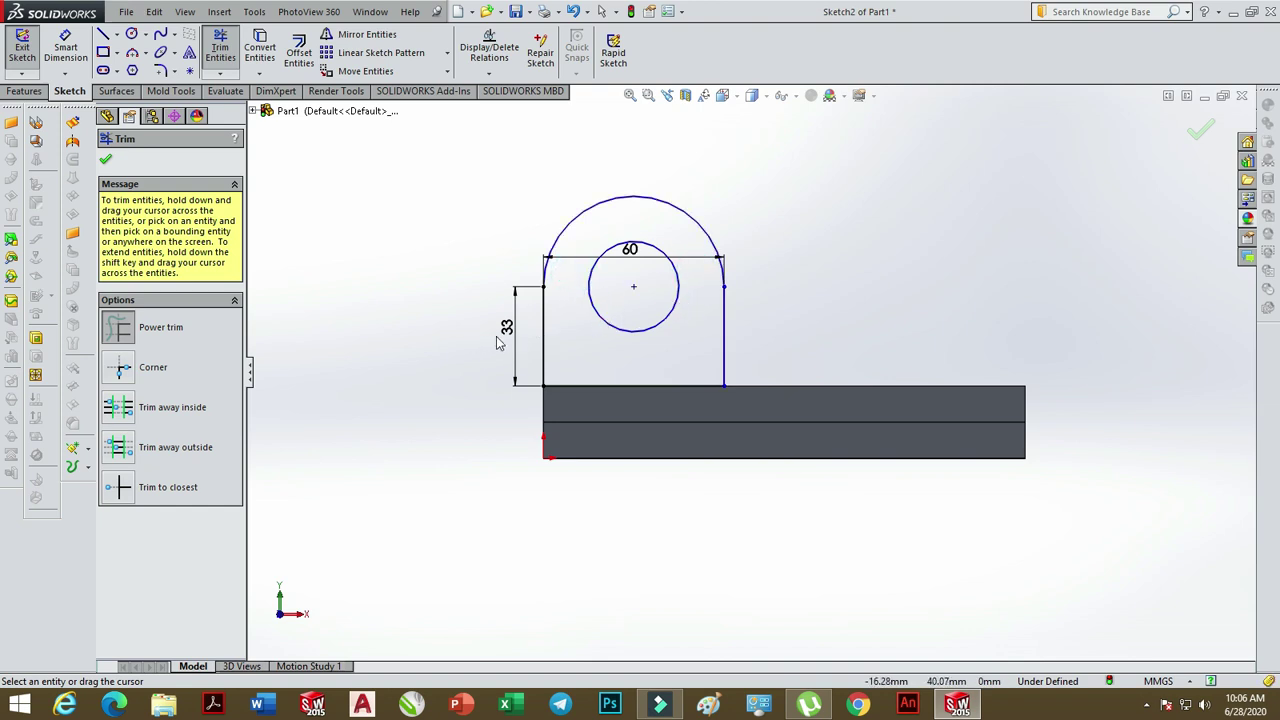
click(105, 161)
scroll(791, 323, up, 2)
mouse_move(791, 323)
middle_down()
mouse_move(937, 363)
mouse_move(930, 412)
mouse_move(843, 374)
middle_up()
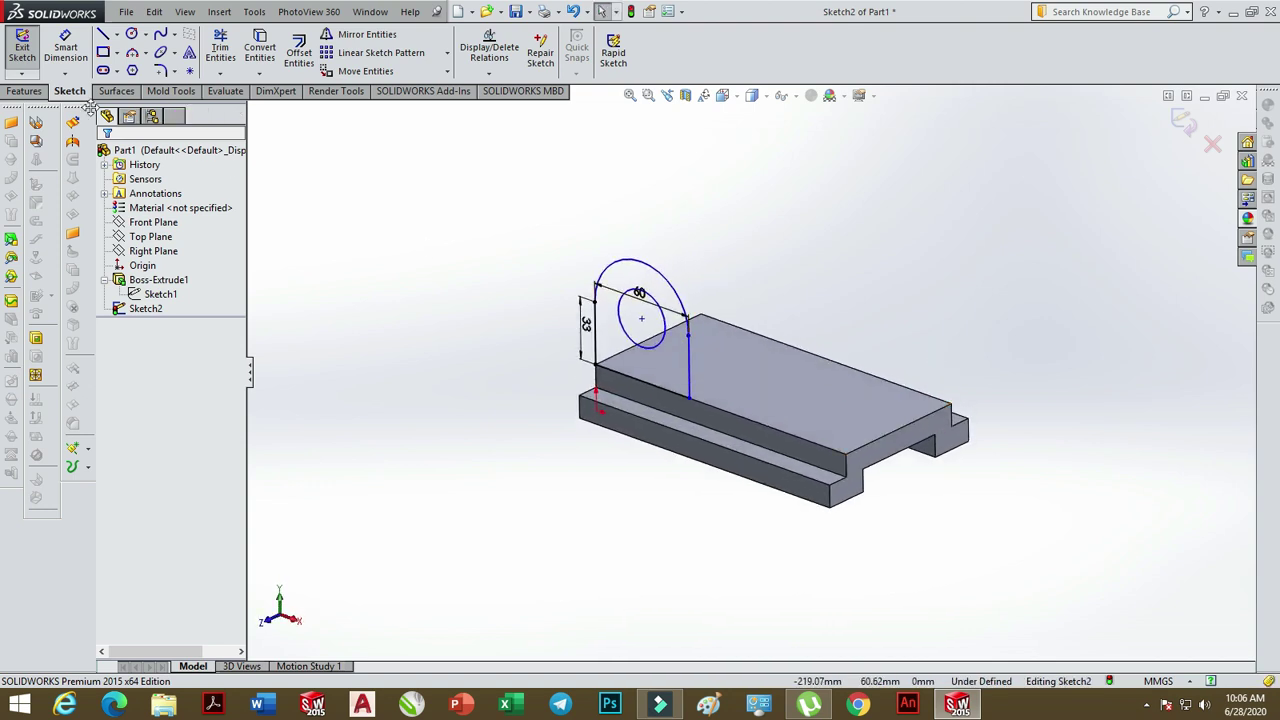
Extrude the boss profile 76 mm in the reversed direction, merged with the base
click(27, 93)
click(29, 48)
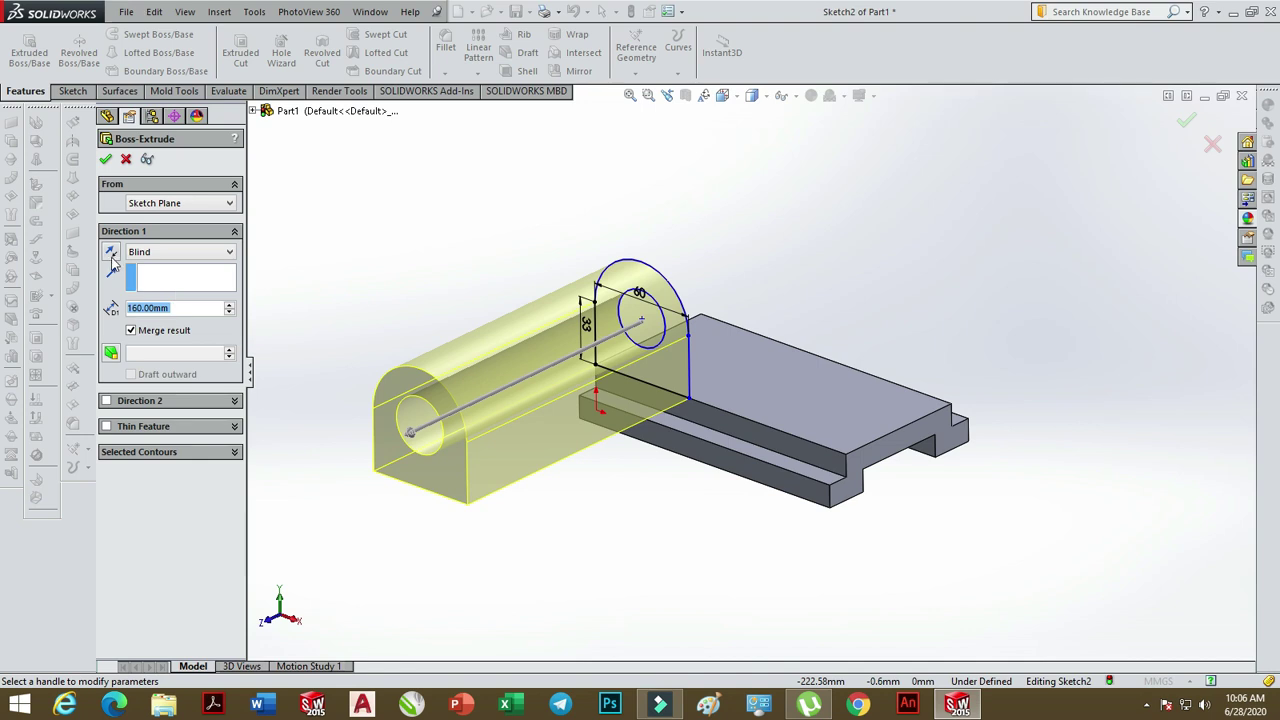
click(112, 253)
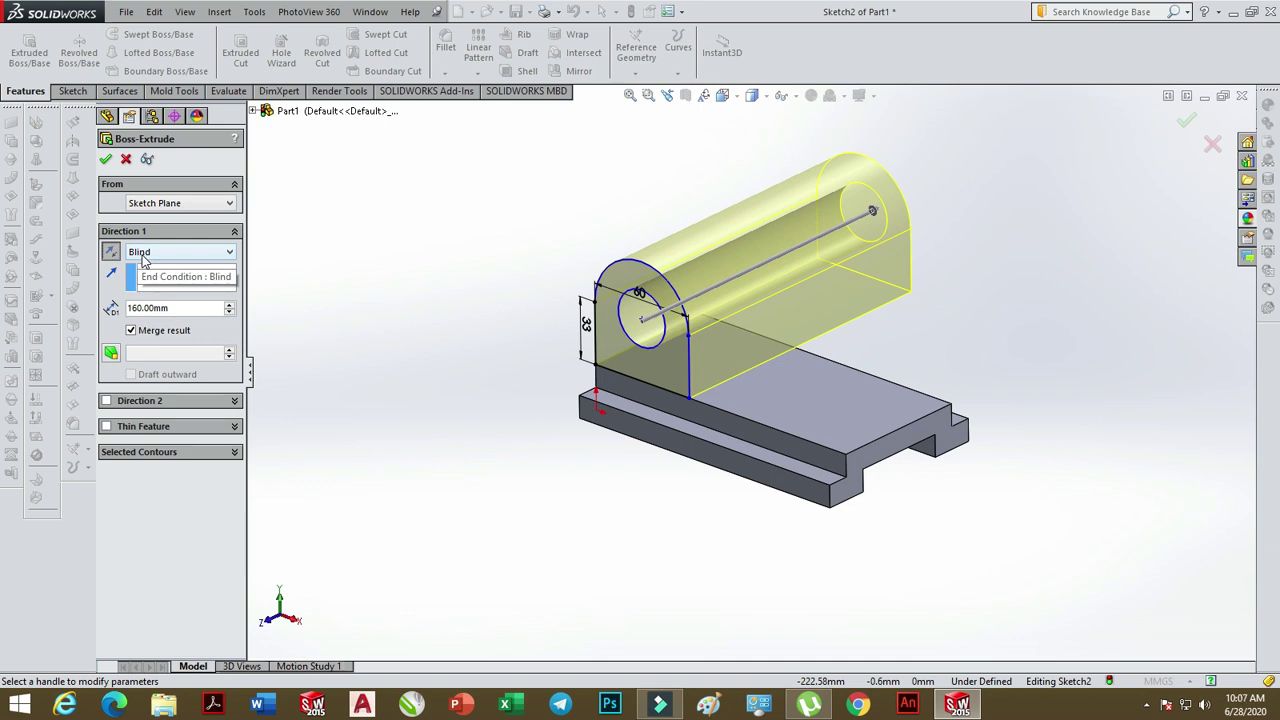
double_click(181, 307)
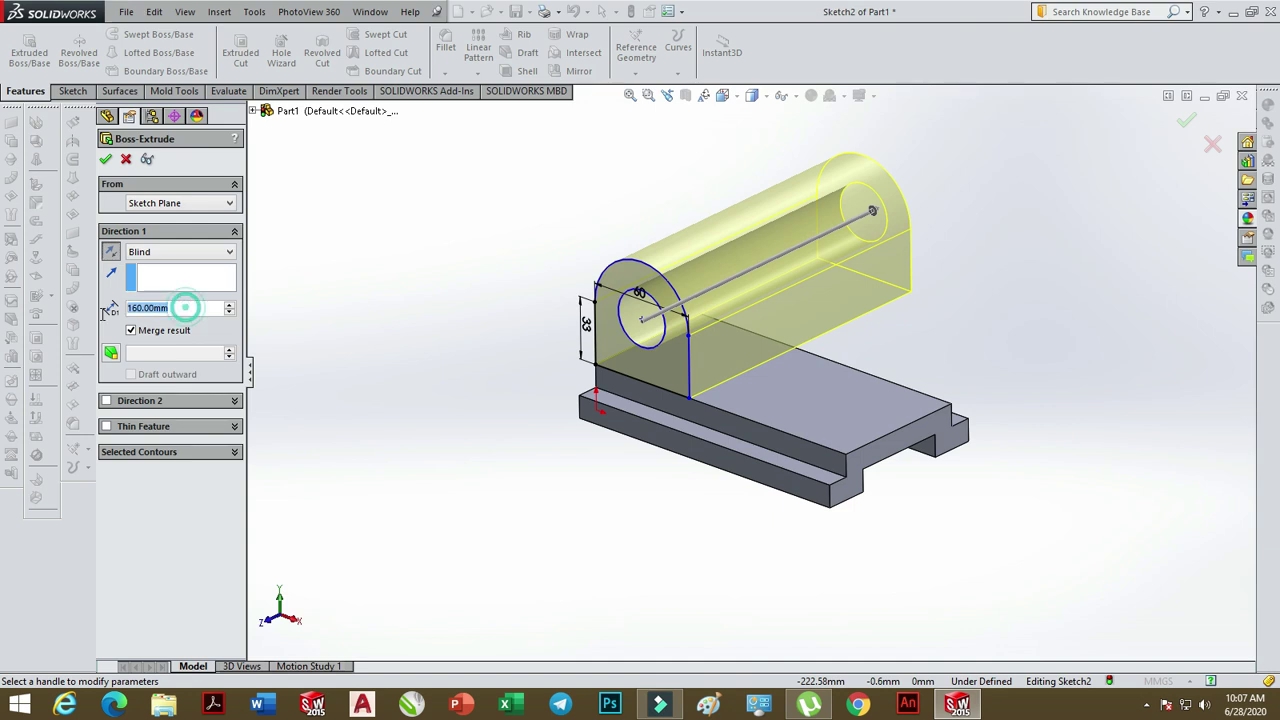
text(76)
key(Return)
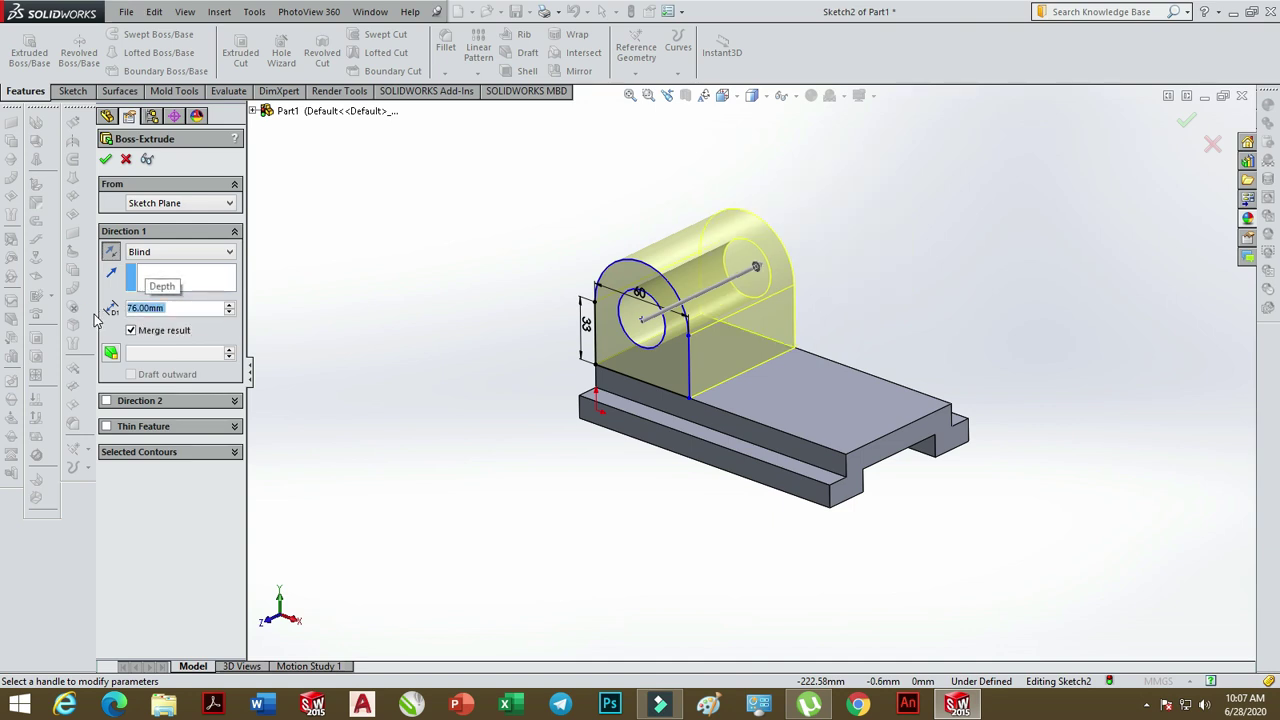
click(1187, 122)
mouse_move(965, 360)
middle_down()
mouse_move(929, 373)
mouse_move(1003, 345)
mouse_move(997, 374)
middle_up()
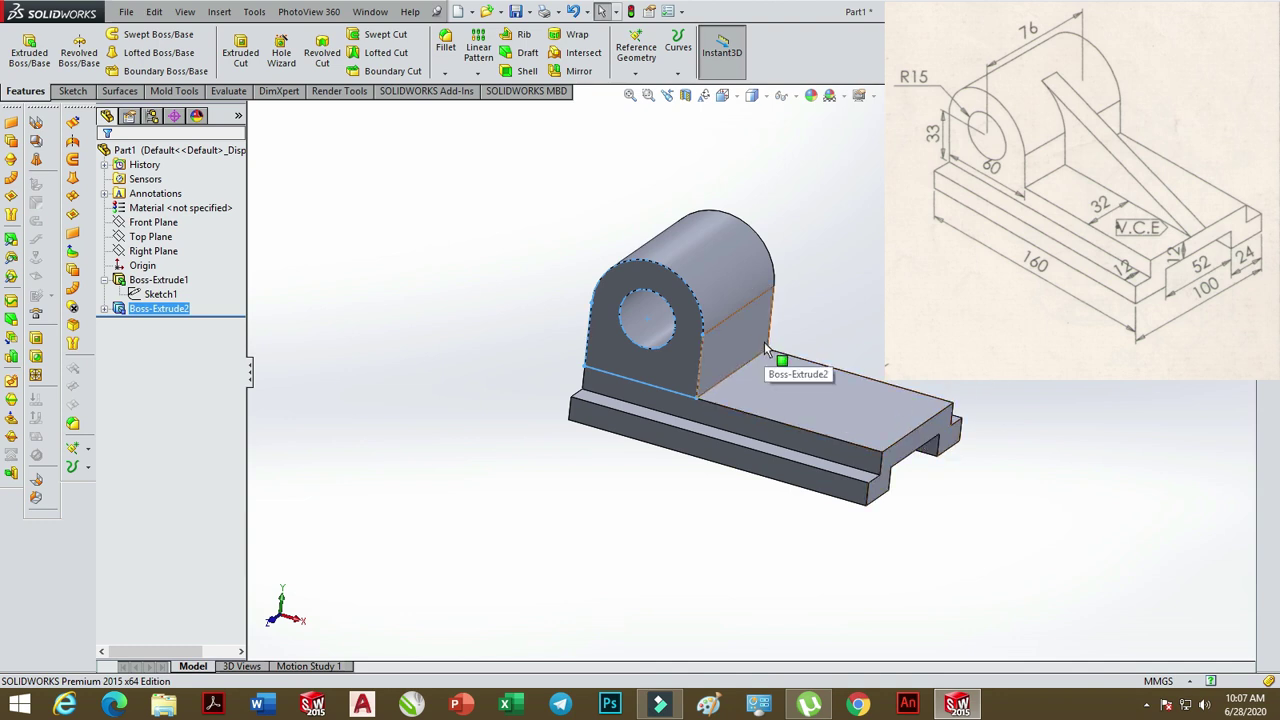
mouse_move(820, 406)
middle_down()
mouse_move(980, 451)
mouse_move(900, 476)
middle_up()
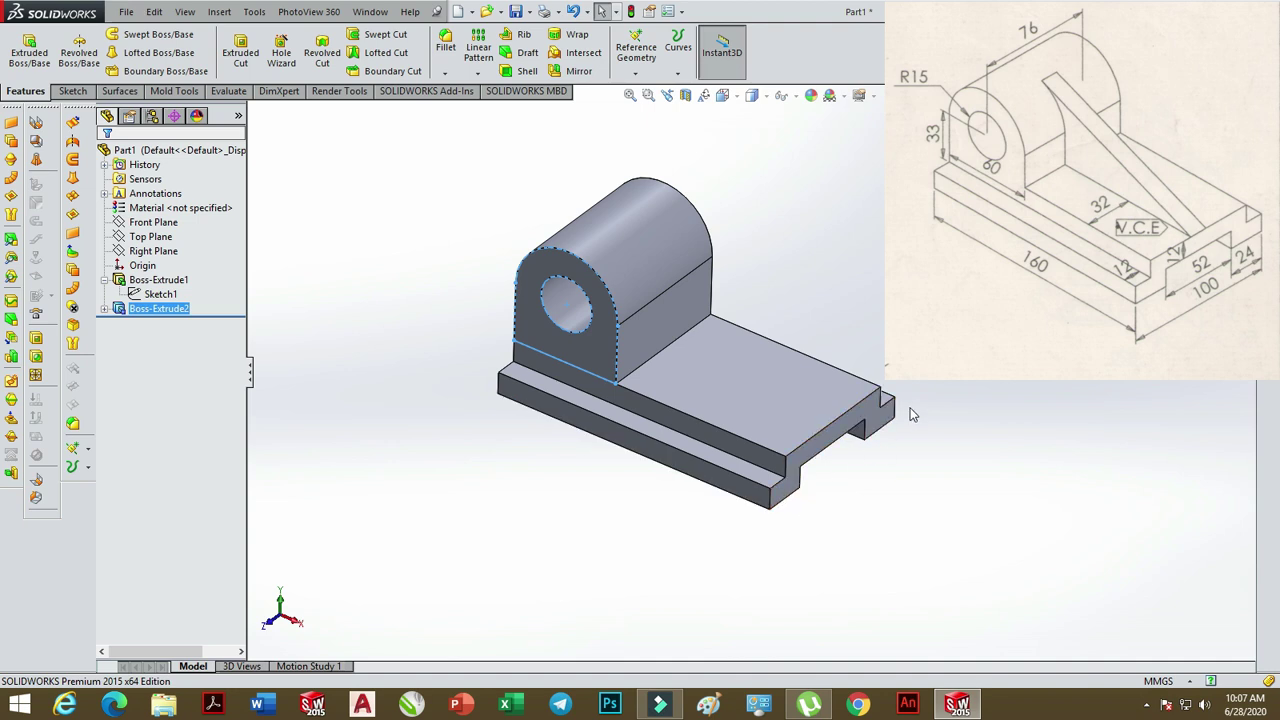
click(675, 460)
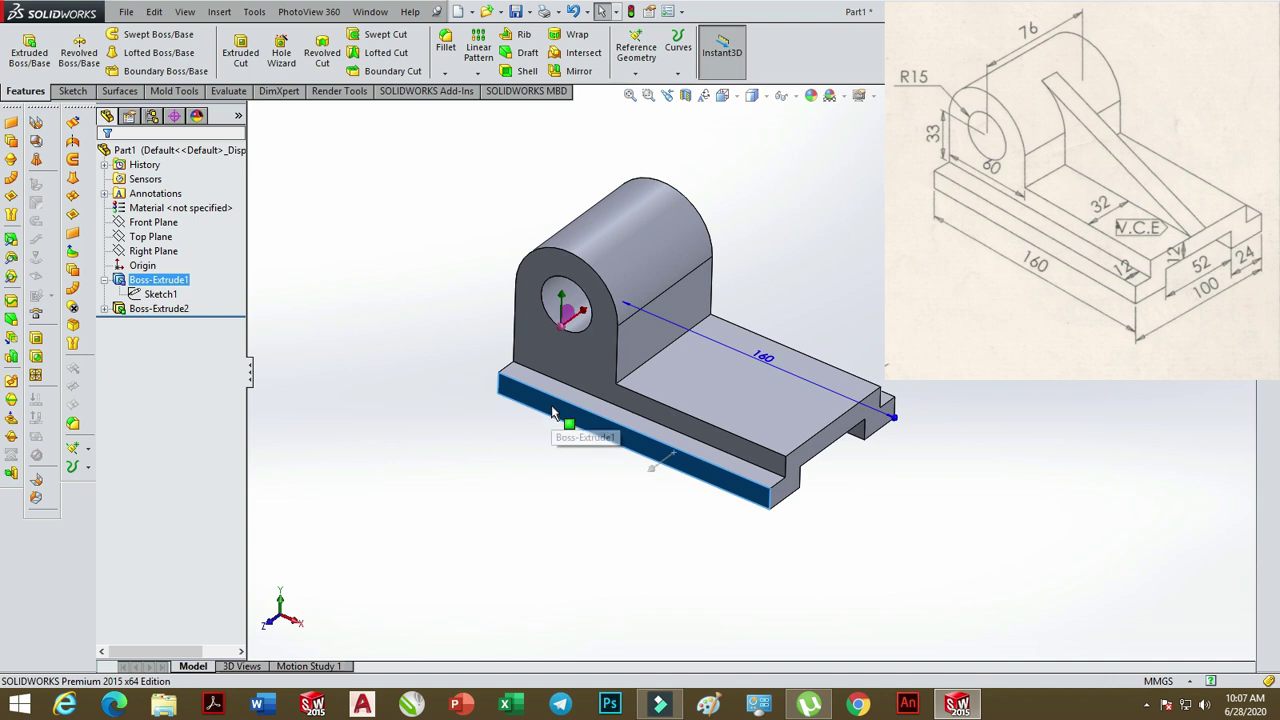
Create Plane1 offset 50 mm inward, flipped, from the base's front face
click(636, 74)
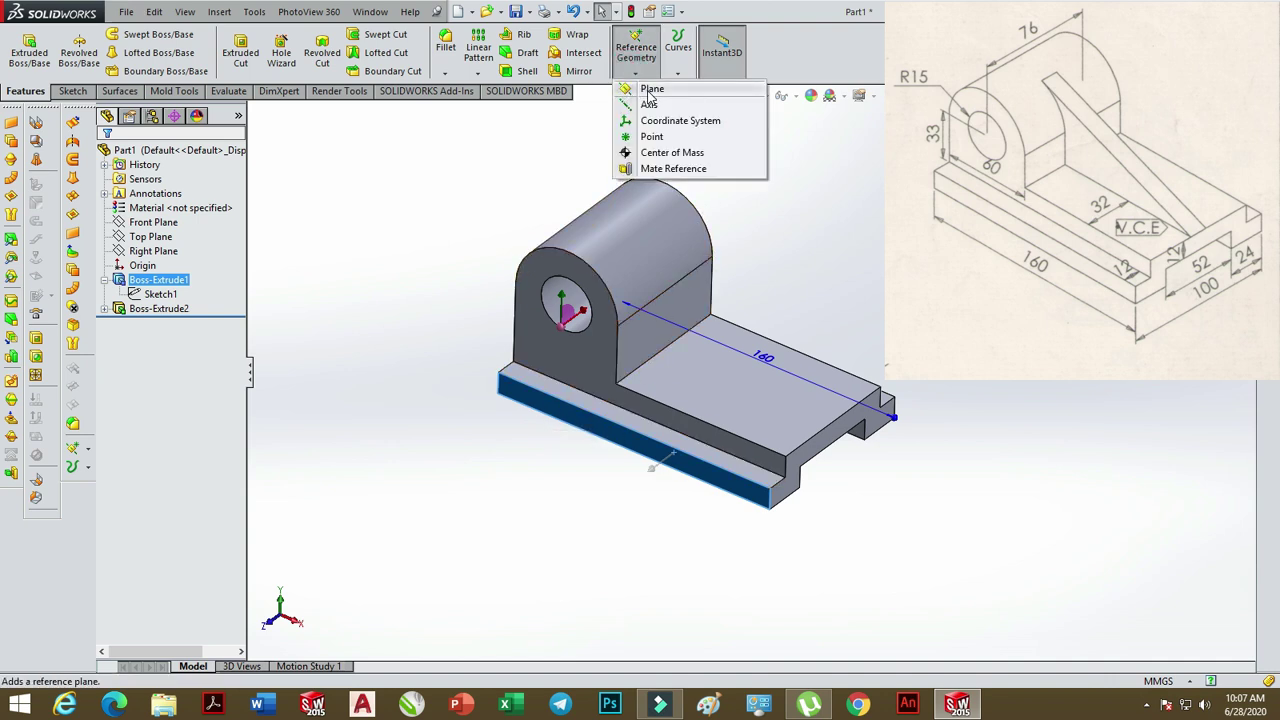
click(650, 90)
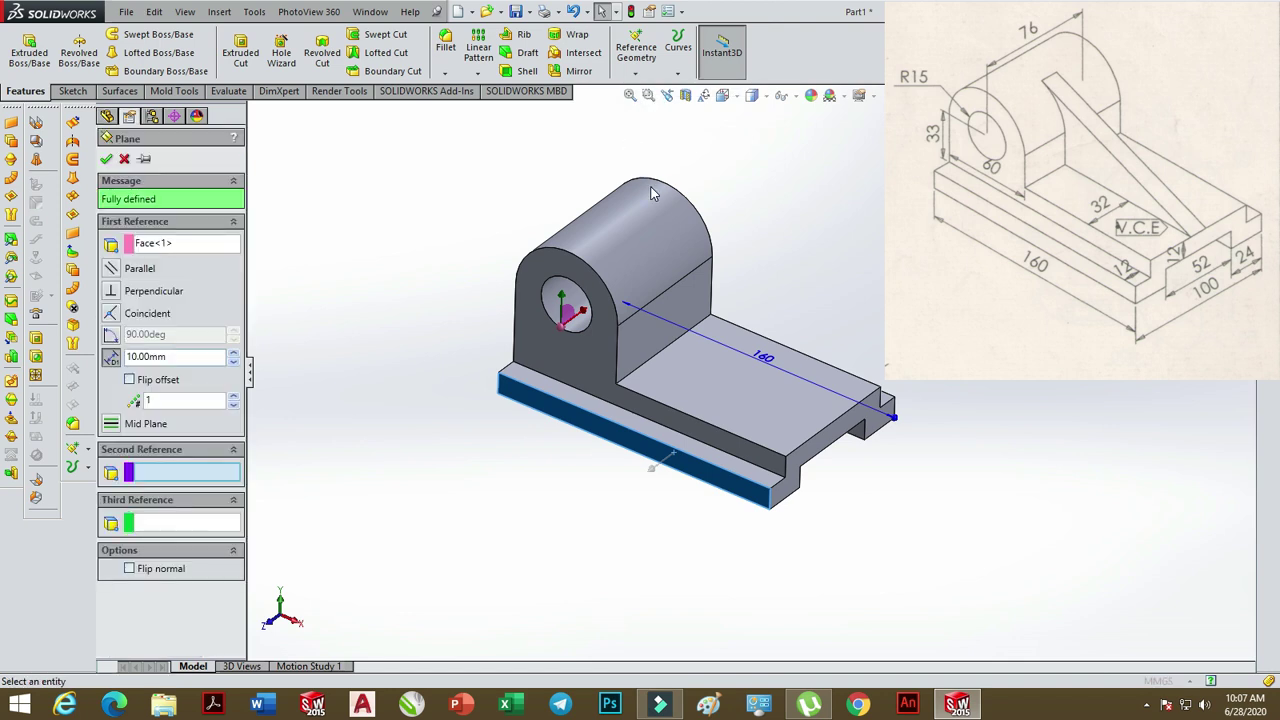
click(129, 380)
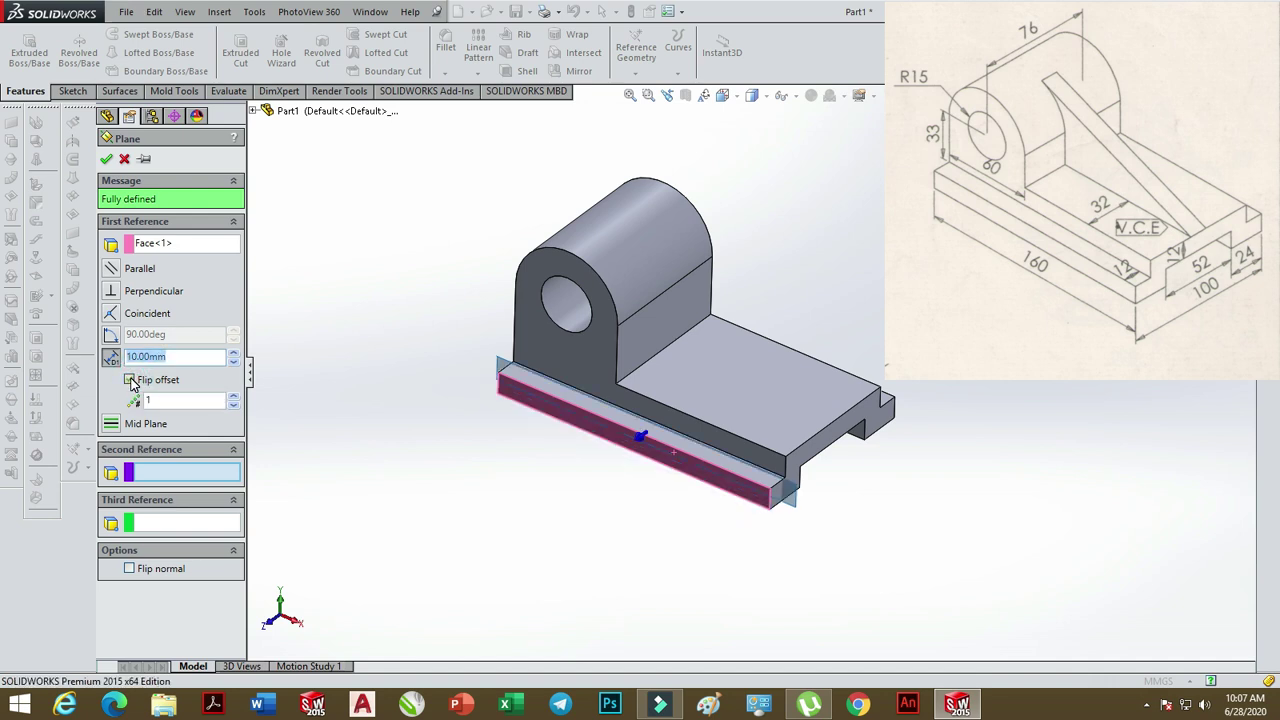
text(50)
key(Return)
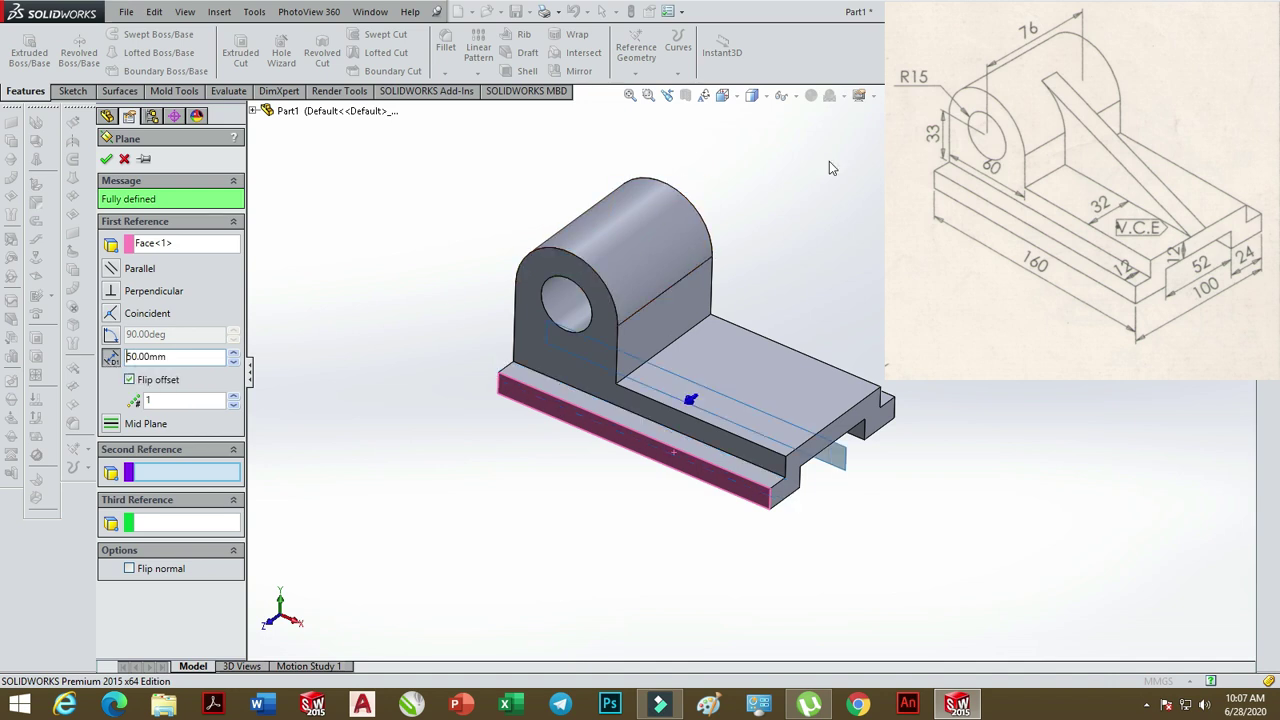
key(Return)
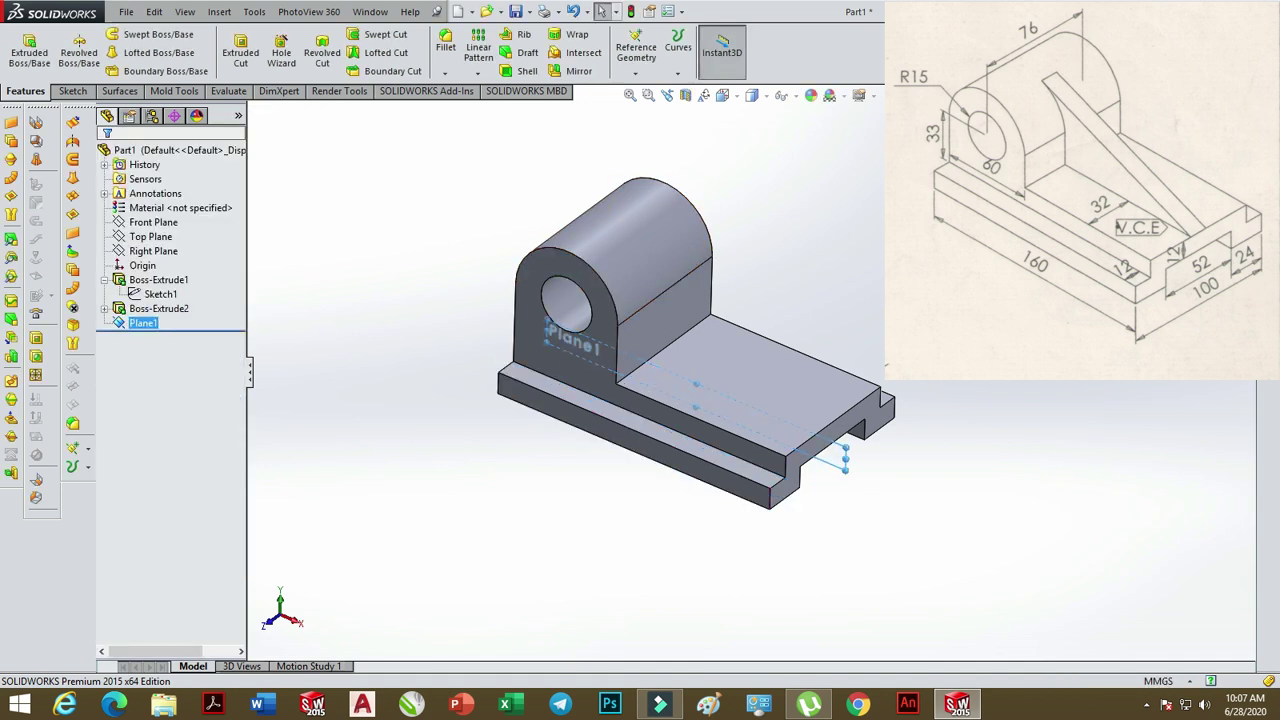
View the model from the Front and begin a line sketch on Plane1
mouse_move(937, 458)
middle_down()
mouse_move(914, 420)
mouse_move(837, 476)
mouse_move(754, 477)
mouse_move(813, 467)
middle_up()
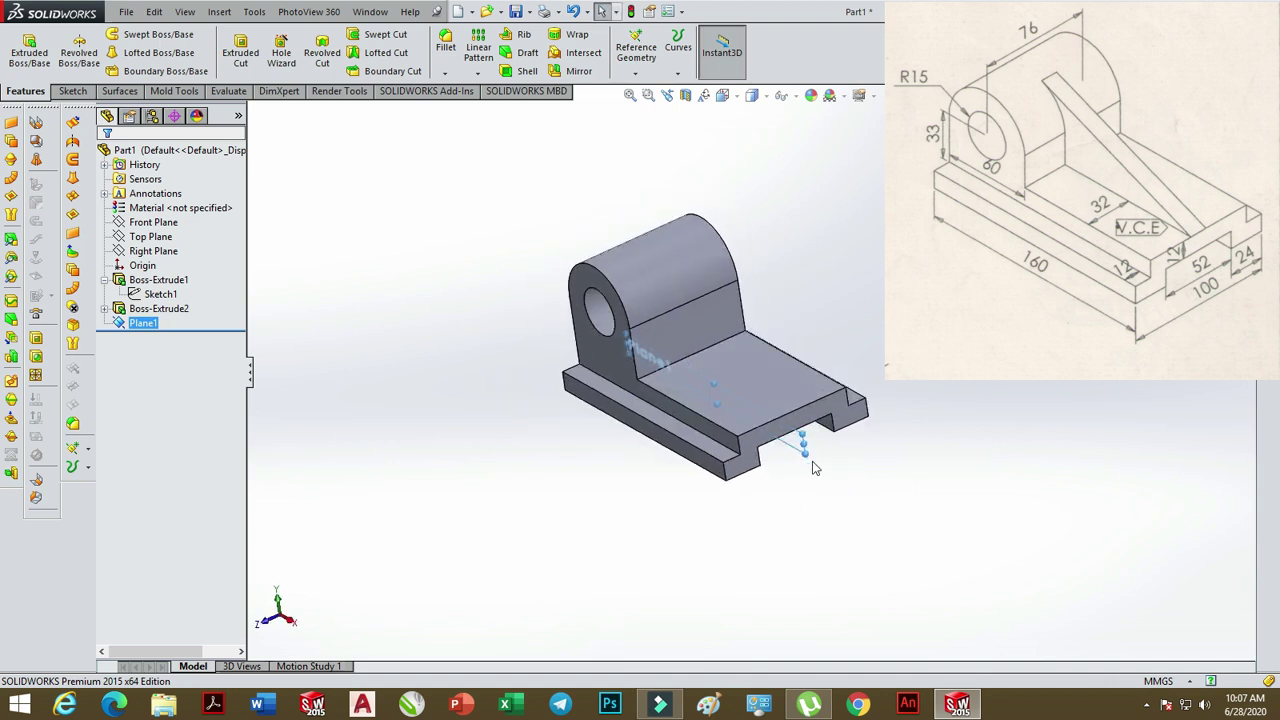
click(722, 95)
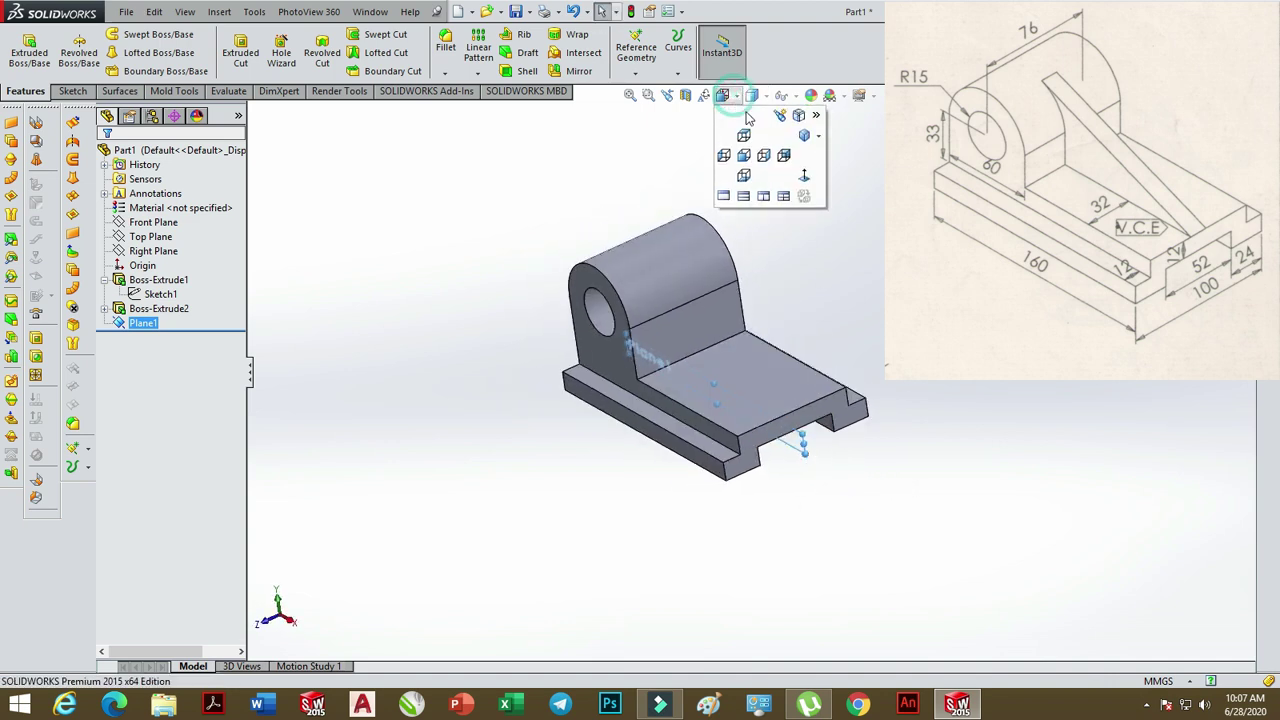
click(803, 178)
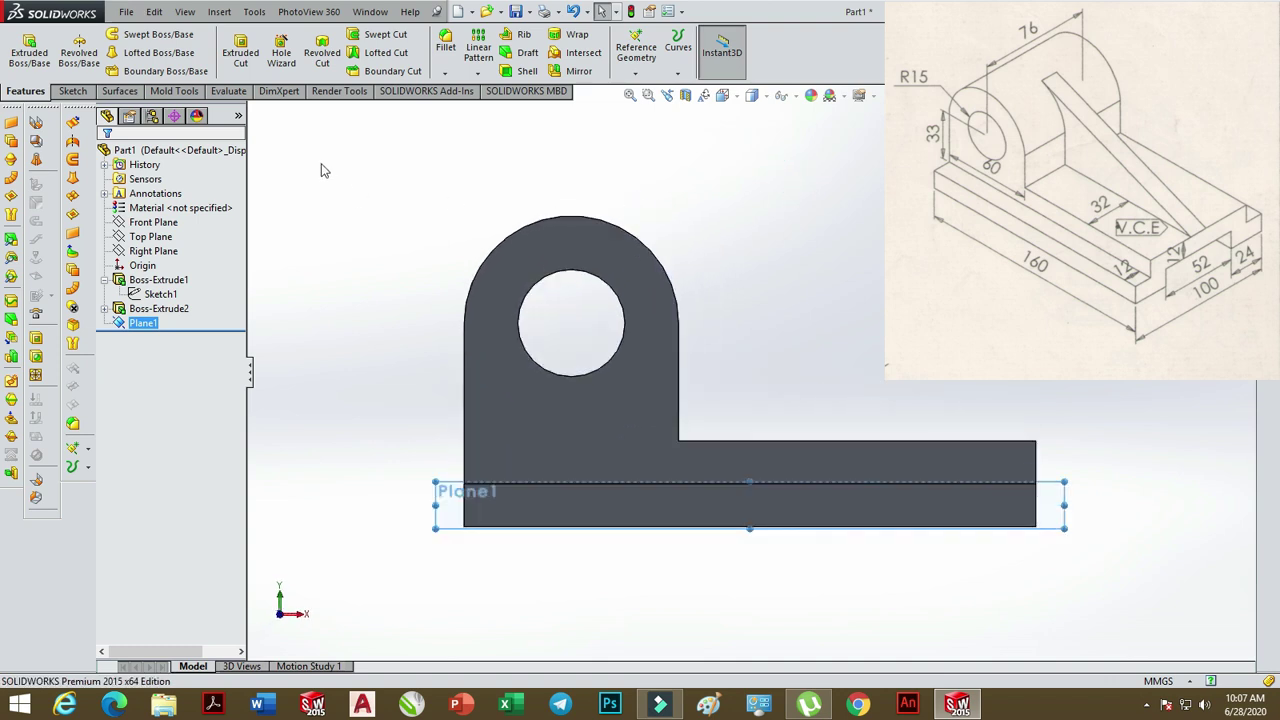
click(74, 93)
click(102, 34)
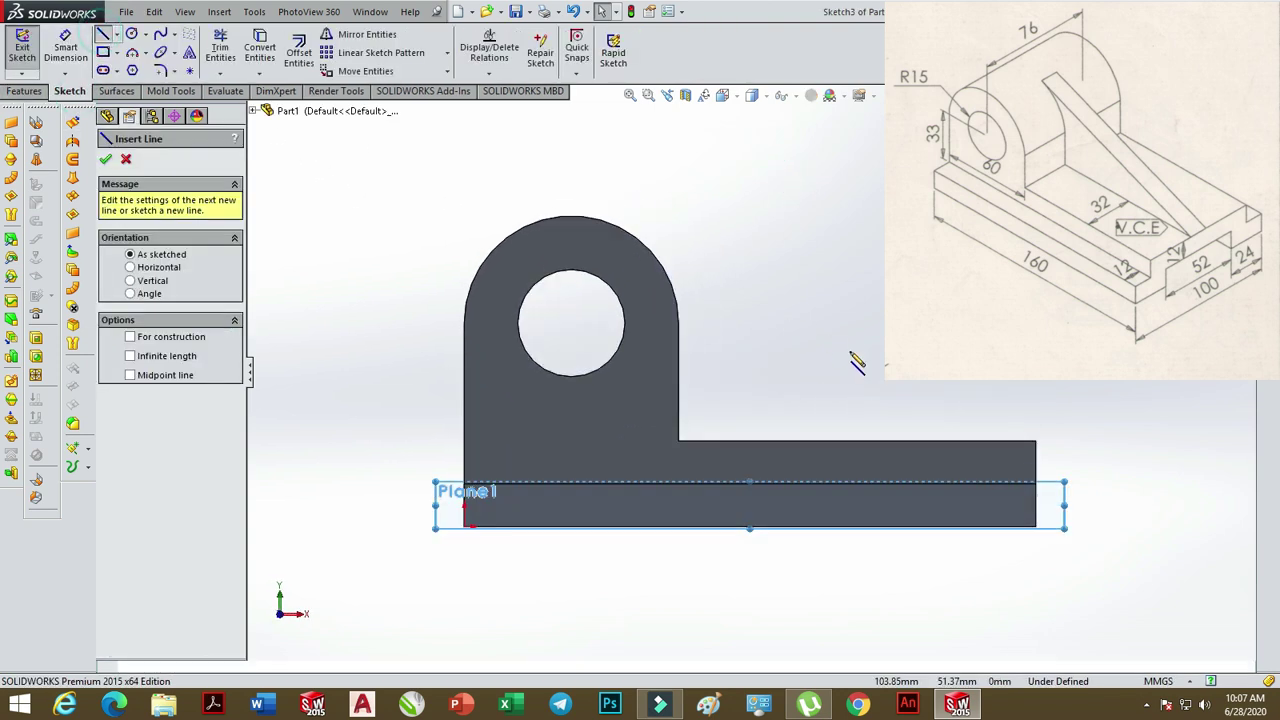
Draw the closed rib triangle: base right end, tangent to boss arc, inner corner, back along 100 mm
click(1035, 440)
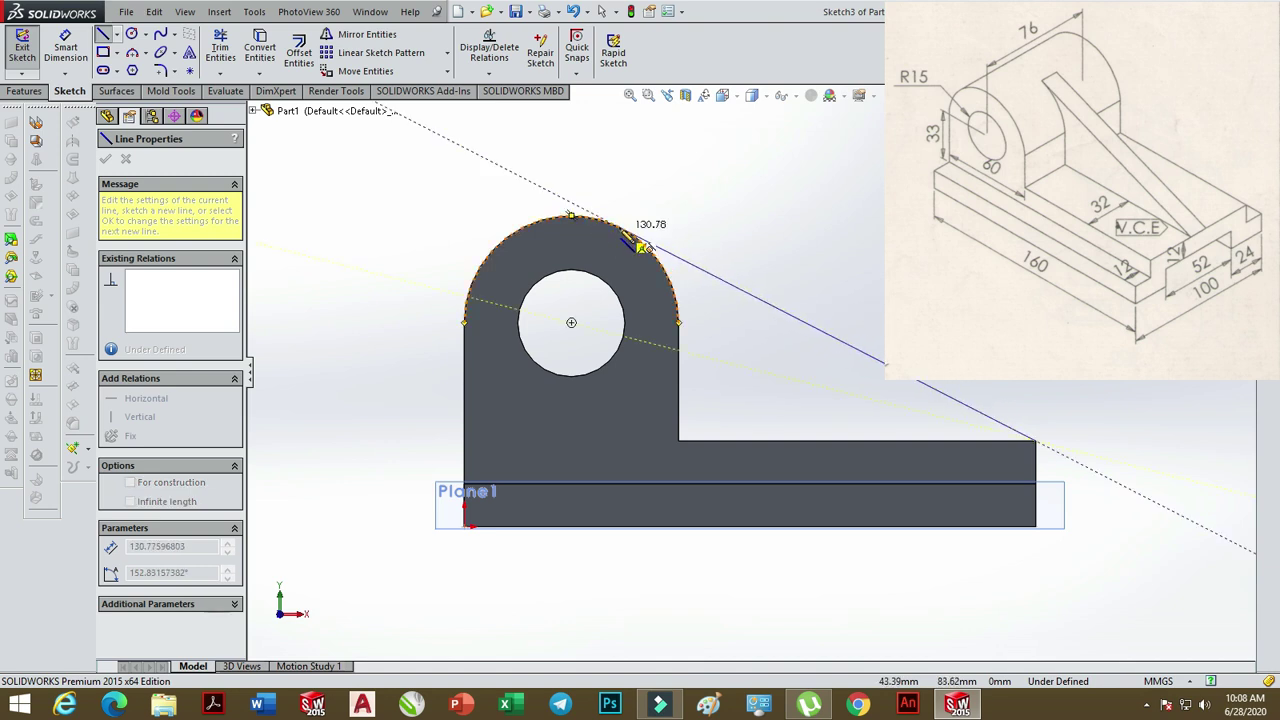
click(622, 230)
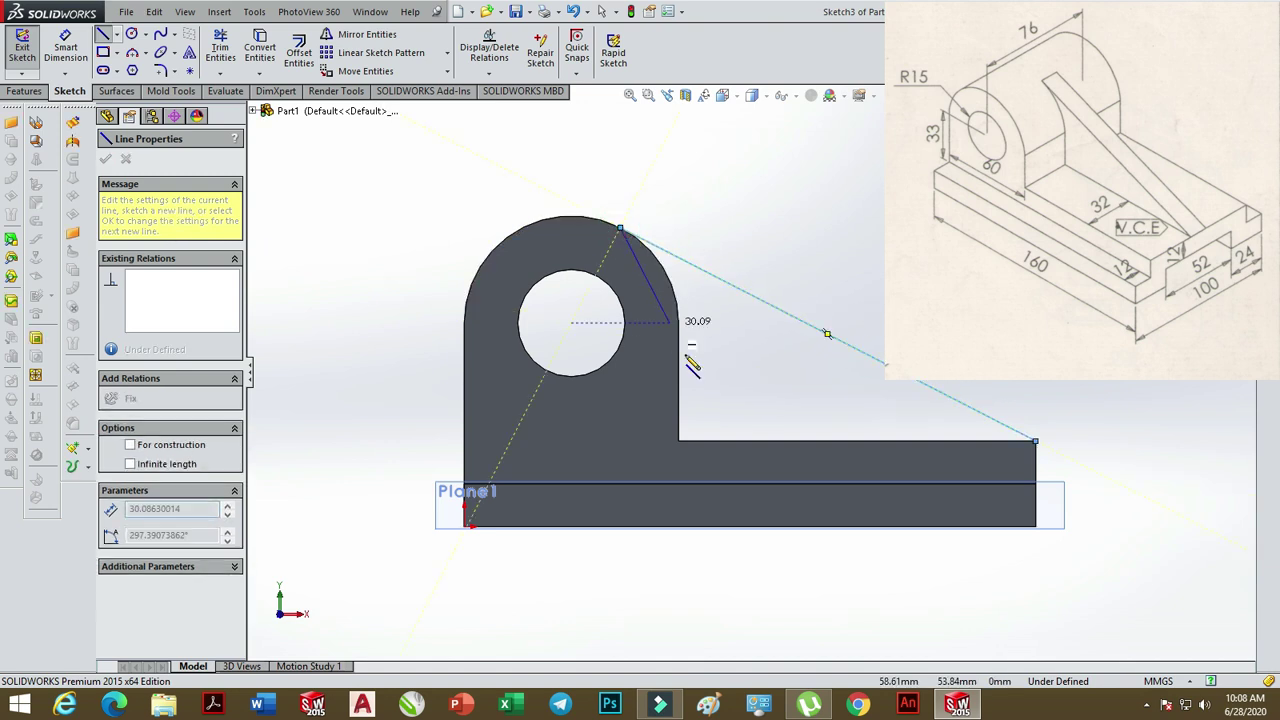
click(678, 439)
click(1036, 440)
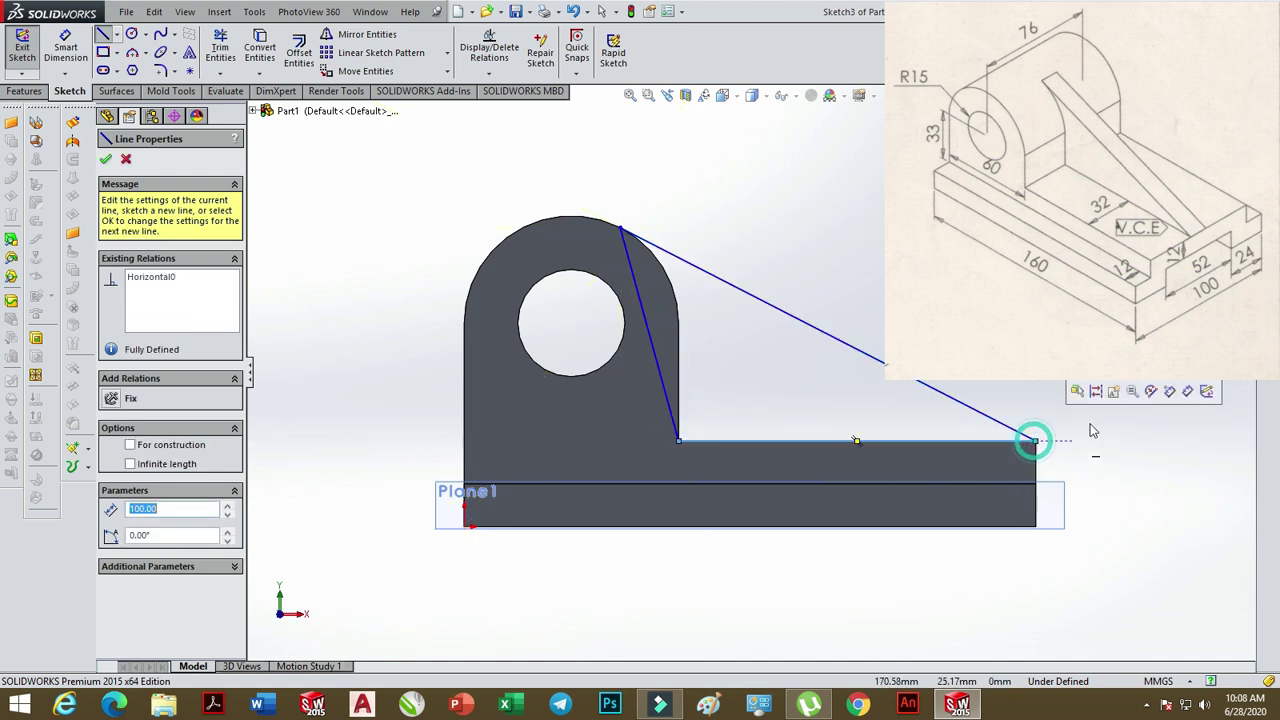
key(ctrl+7)
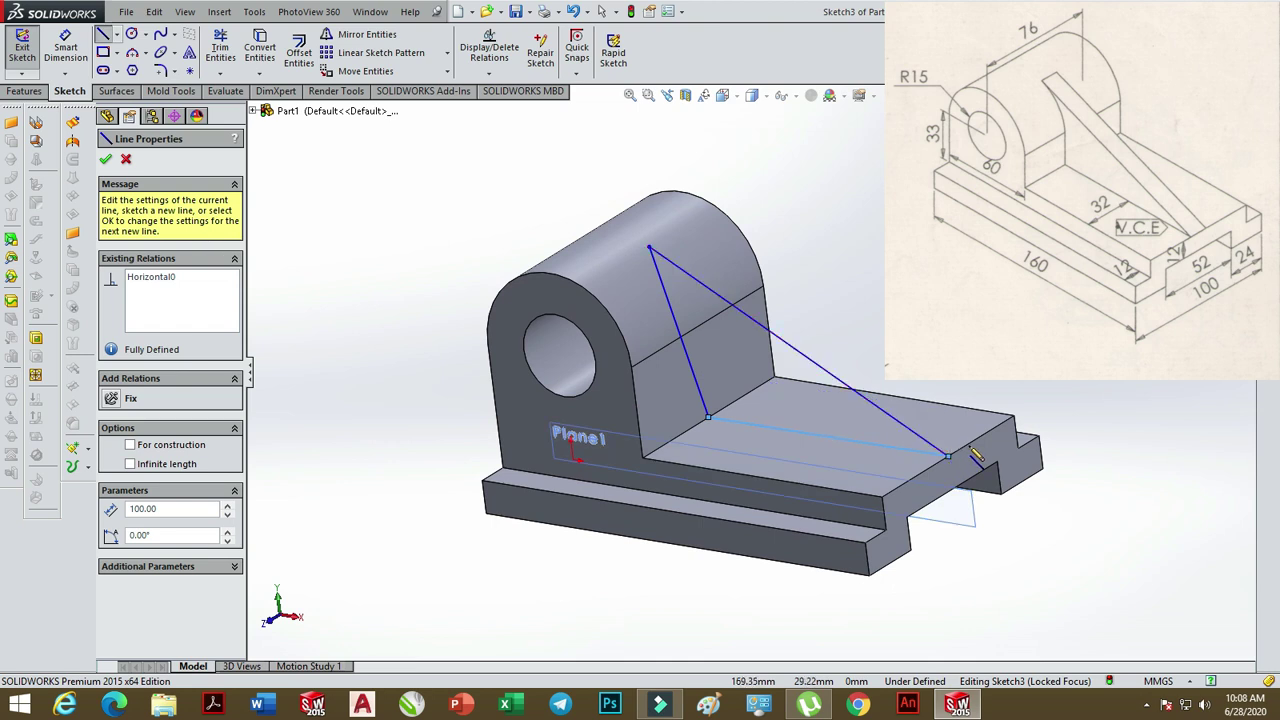
click(106, 161)
click(44, 91)
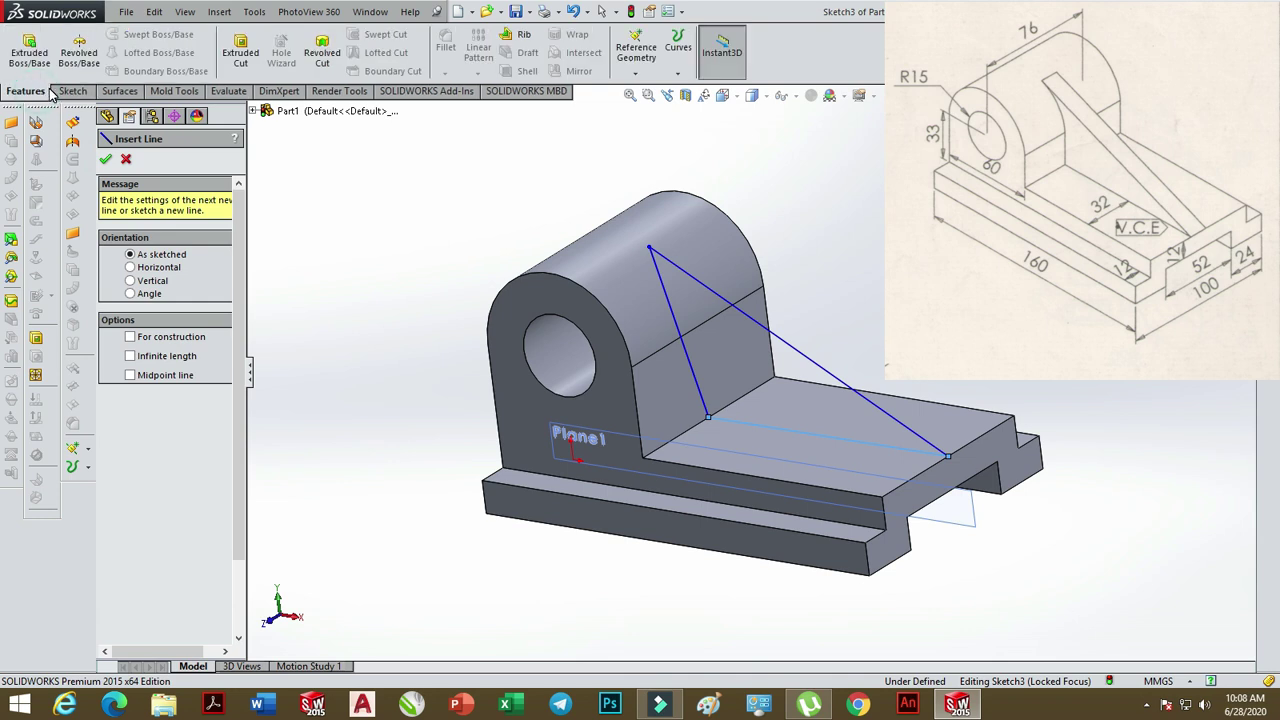
Extrude the triangular rib sketch 6 mm in Direction 1 and 6 mm in Direction 2
click(29, 48)
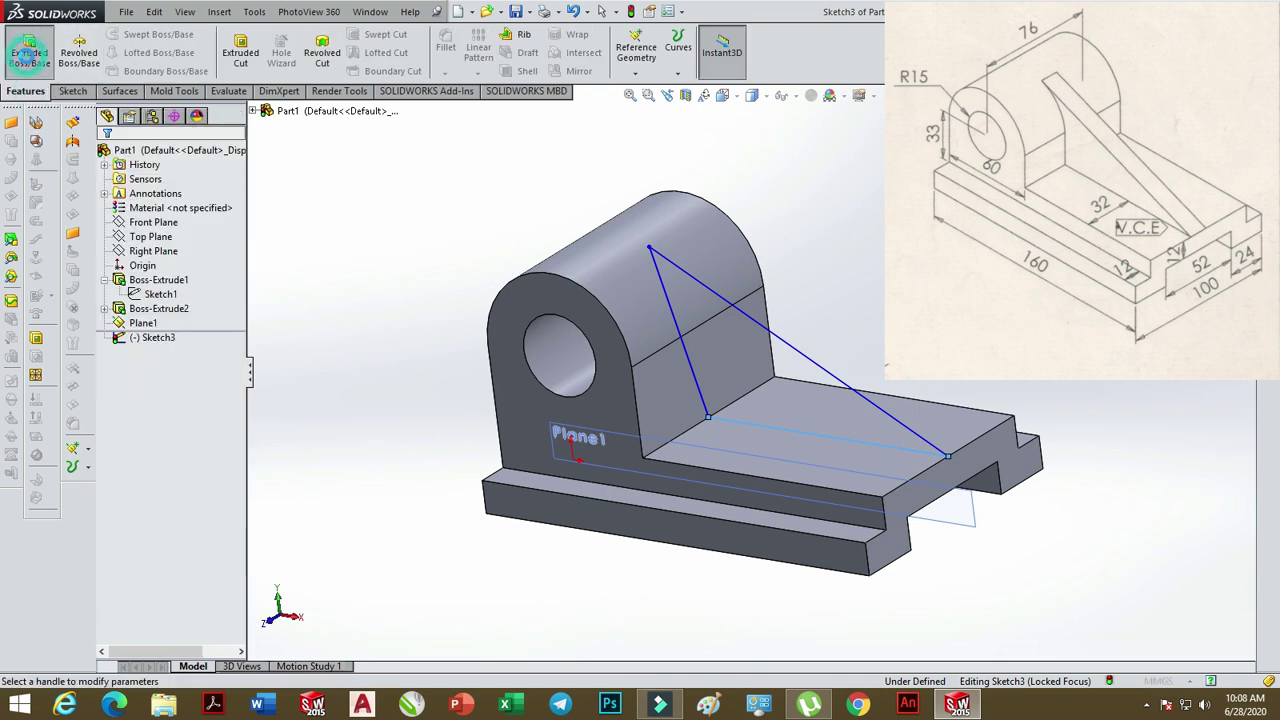
double_click(145, 307)
text(6)
key(Return)
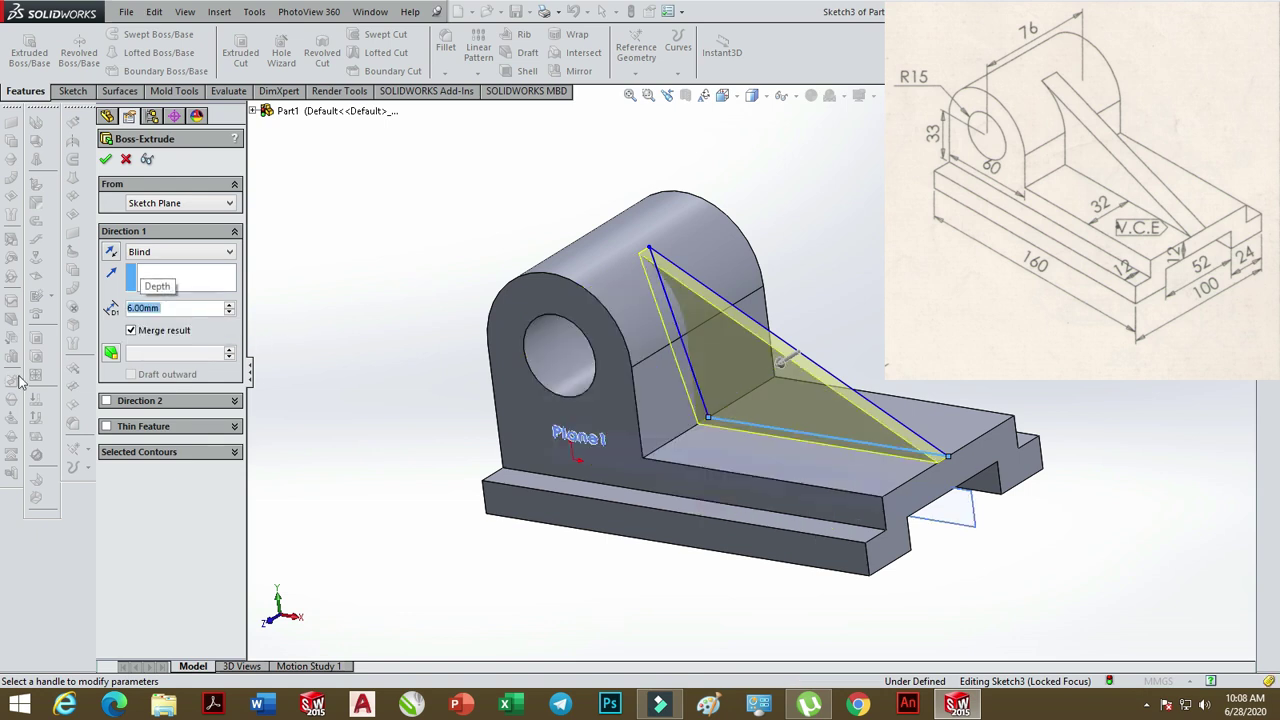
click(107, 401)
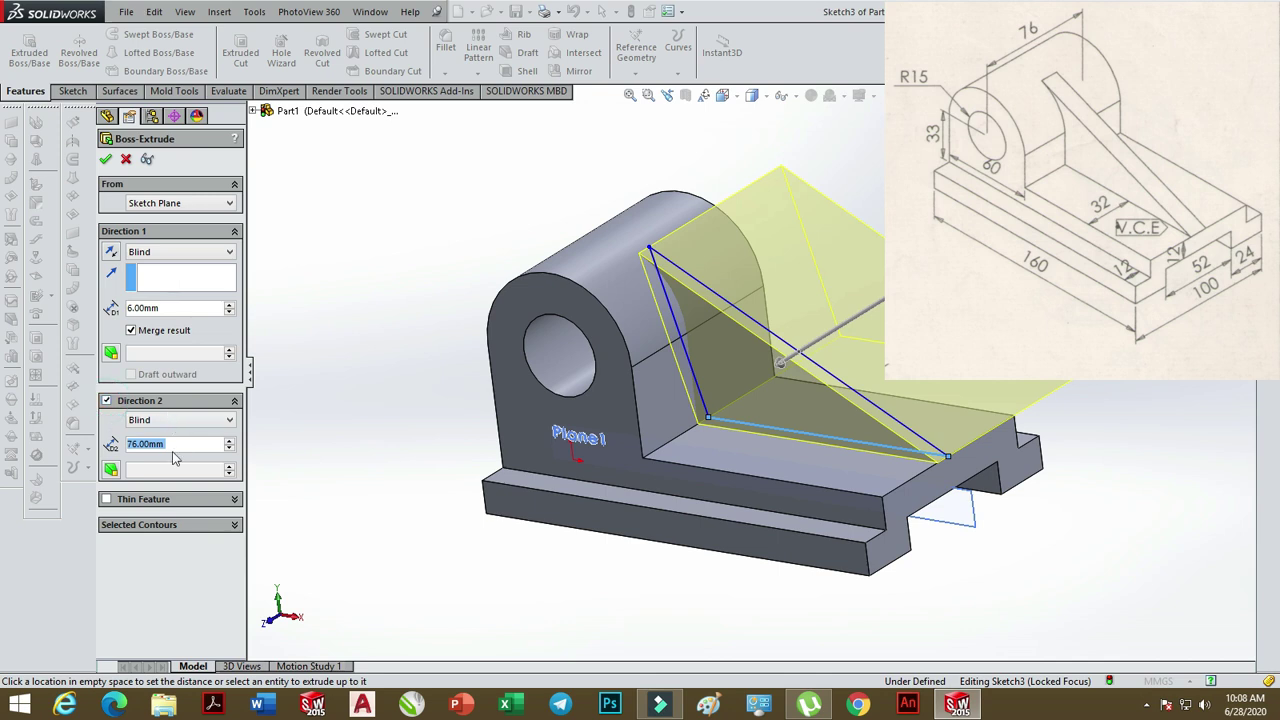
text(6)
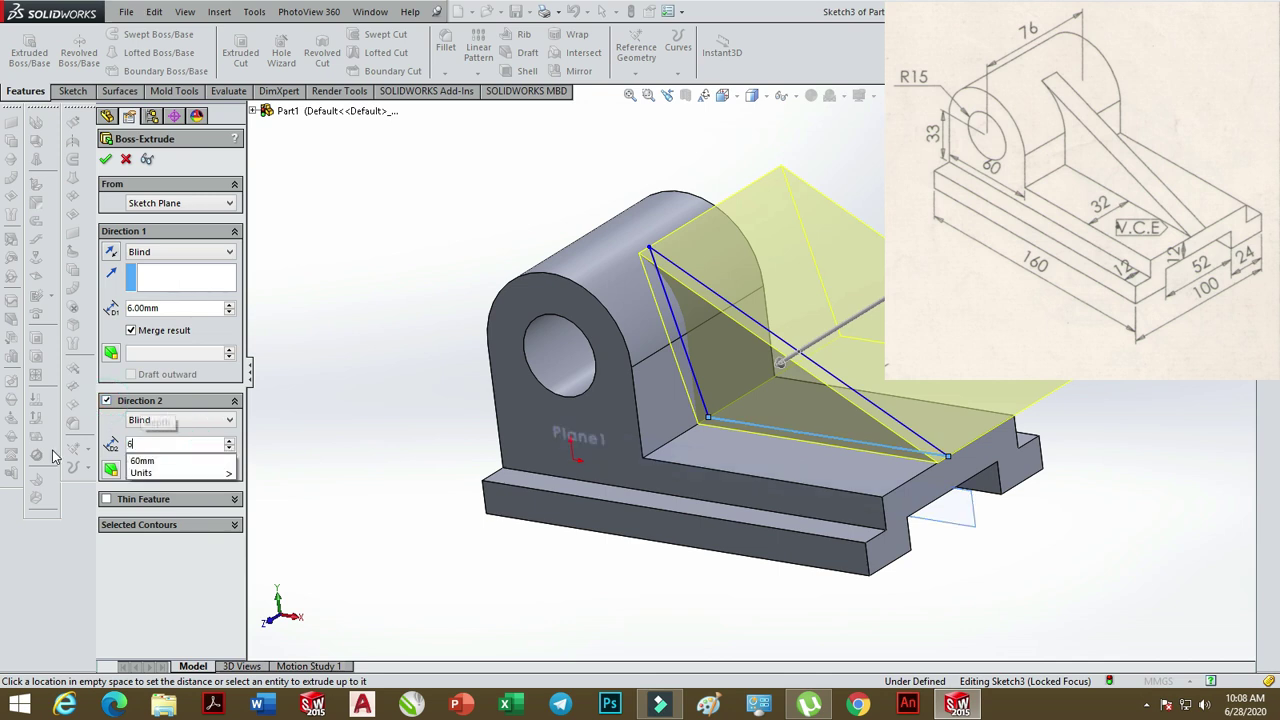
key(Return)
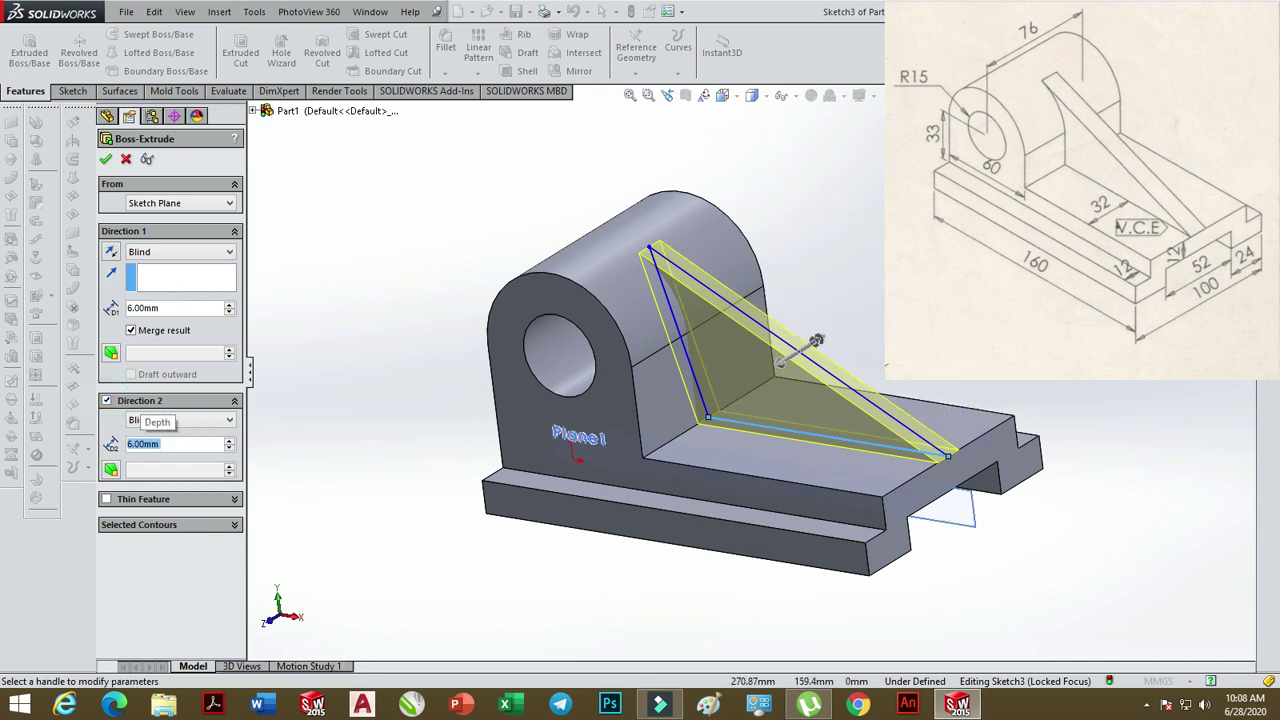
key(Return)
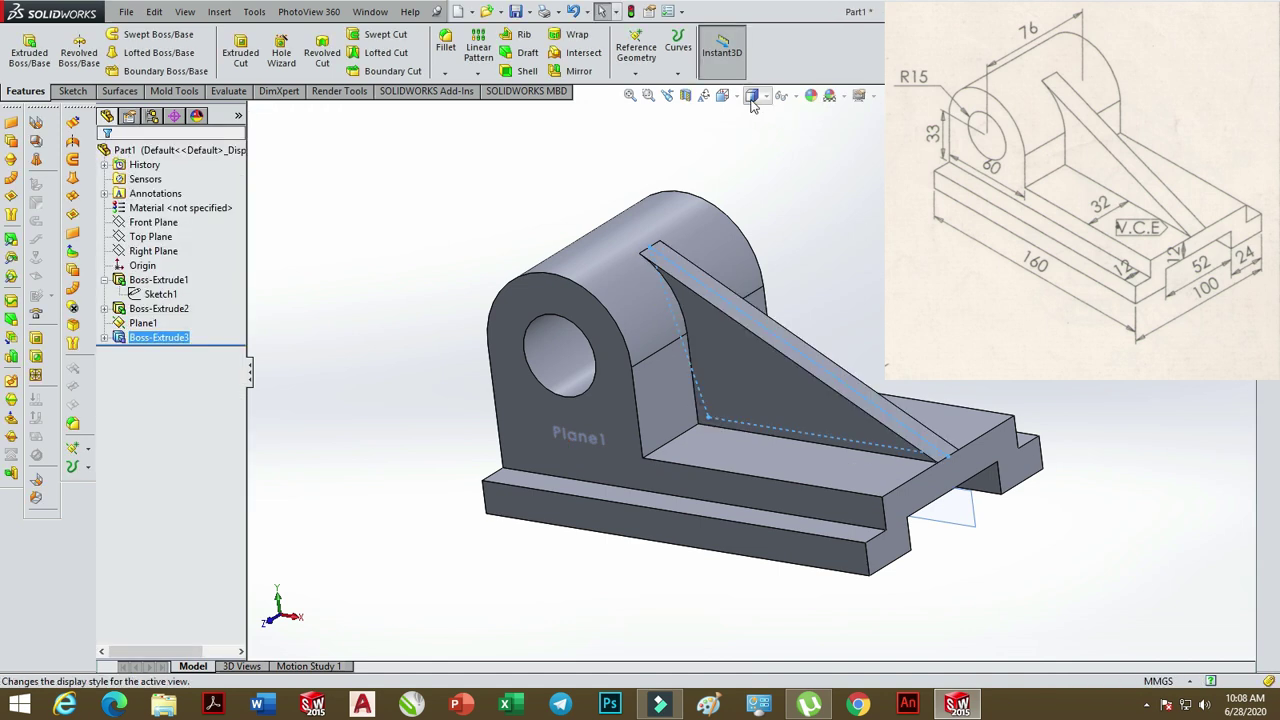
Check the bracket in Front view, then return it to Isometric view
click(739, 97)
click(803, 176)
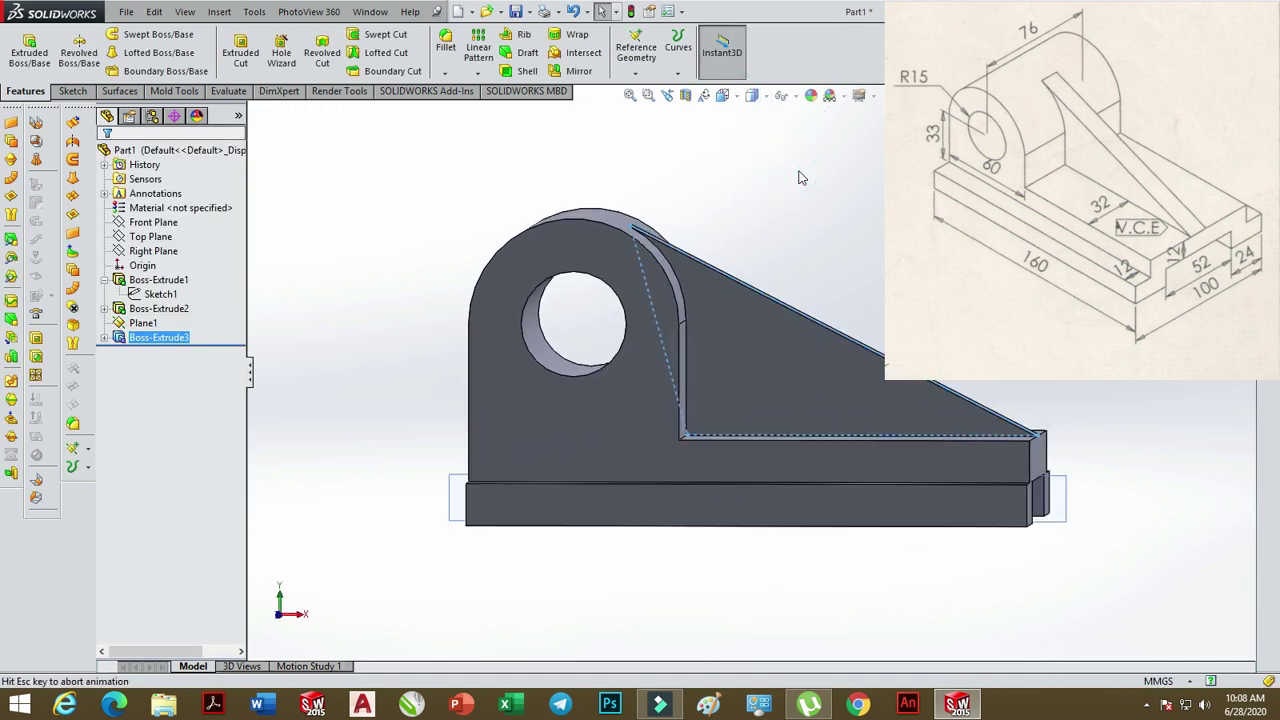
click(752, 95)
click(722, 95)
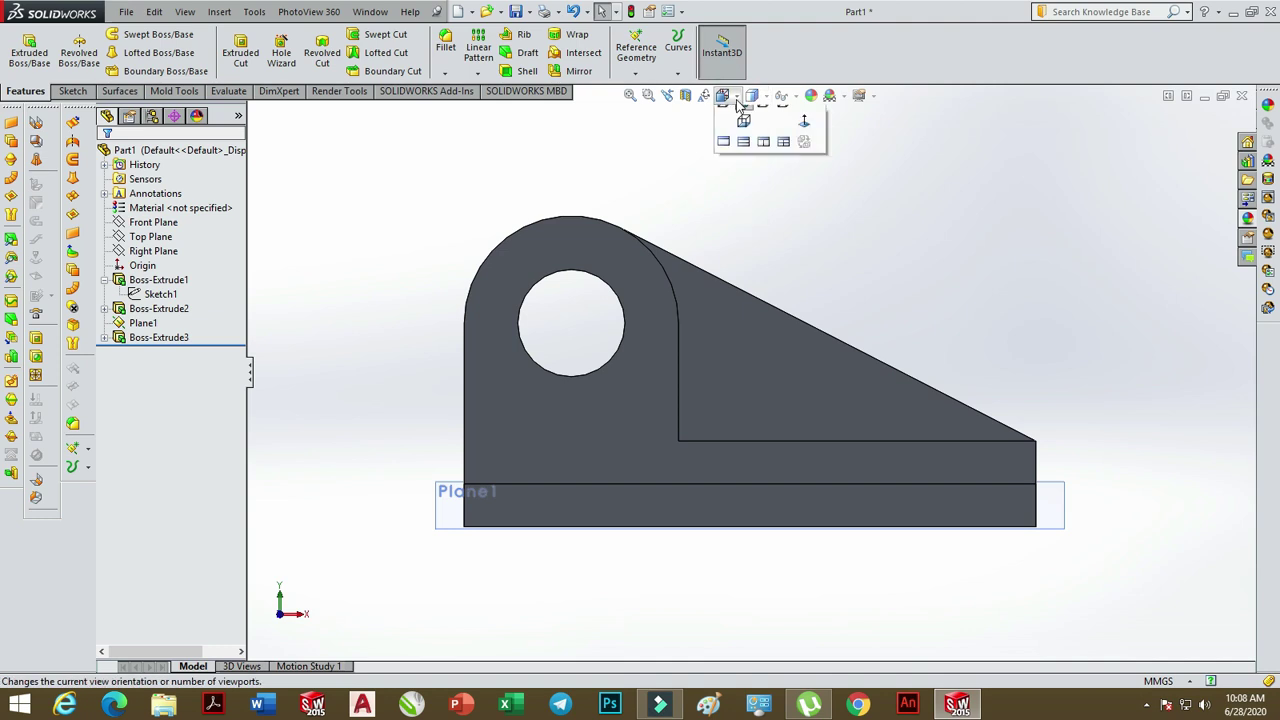
click(810, 138)
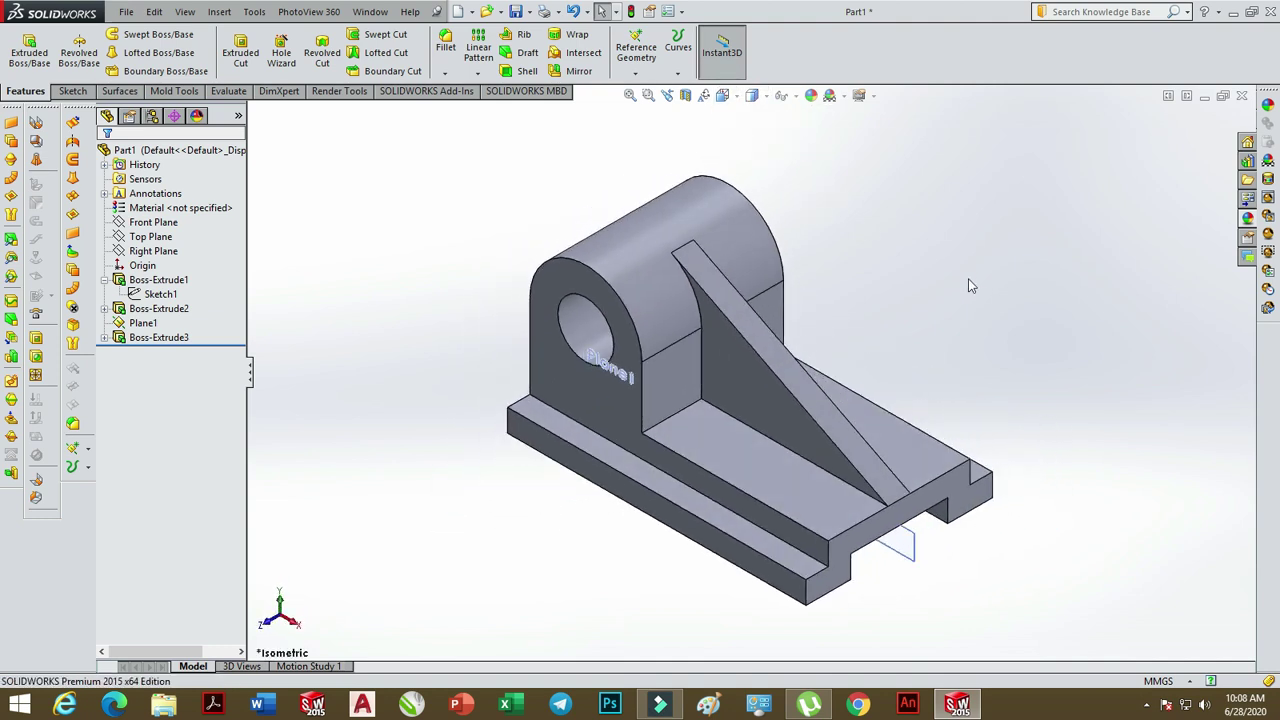
Hide Plane1 from the FeatureManager tree so only the solid bracket shows
click(912, 558)
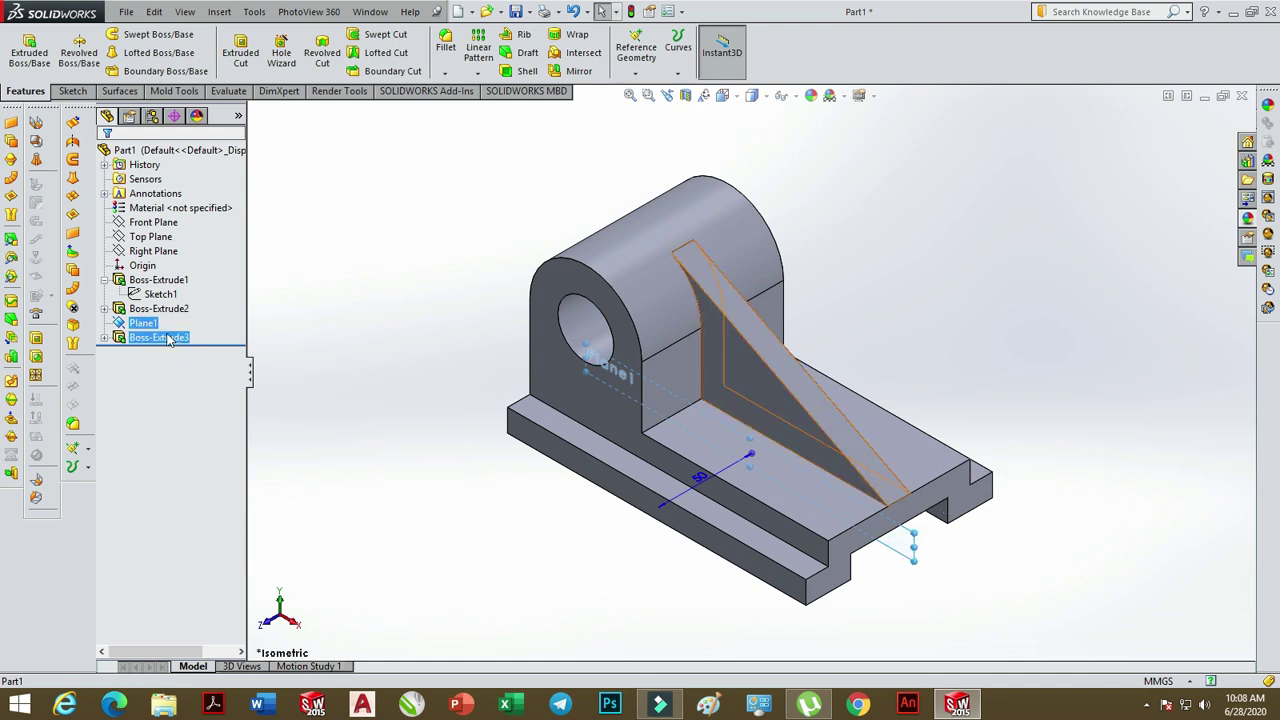
right_click(145, 323)
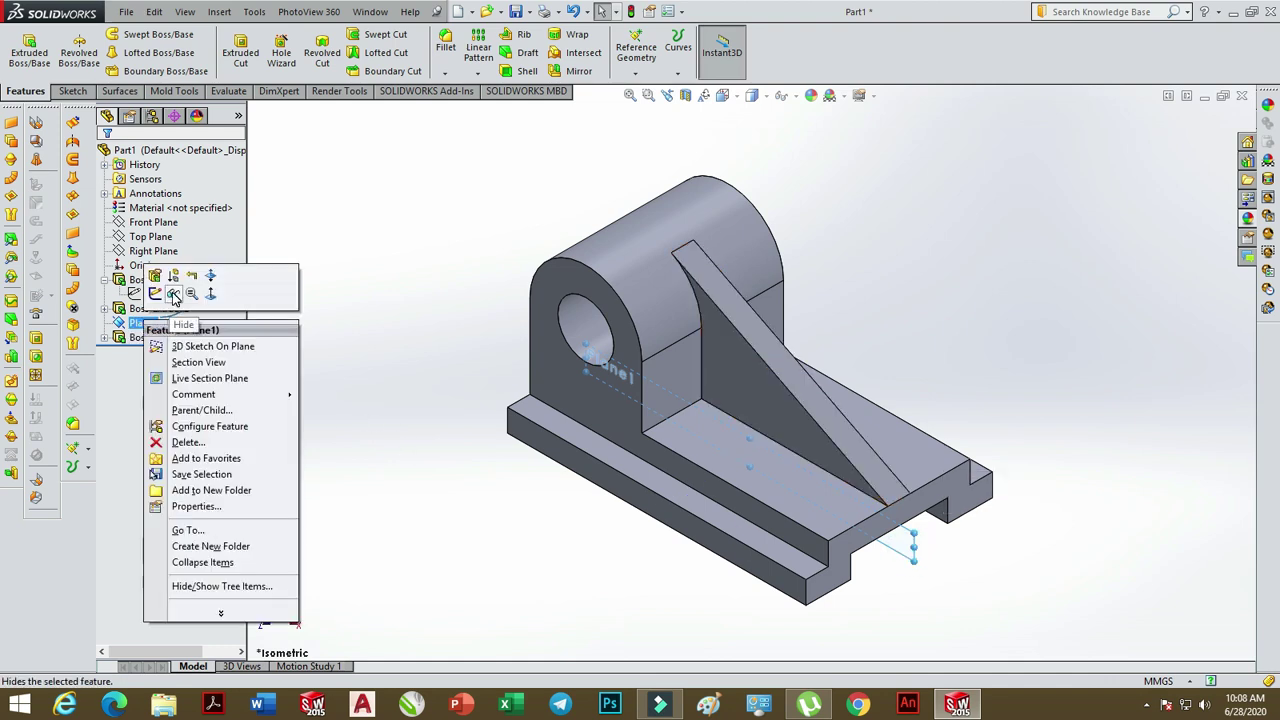
click(173, 296)
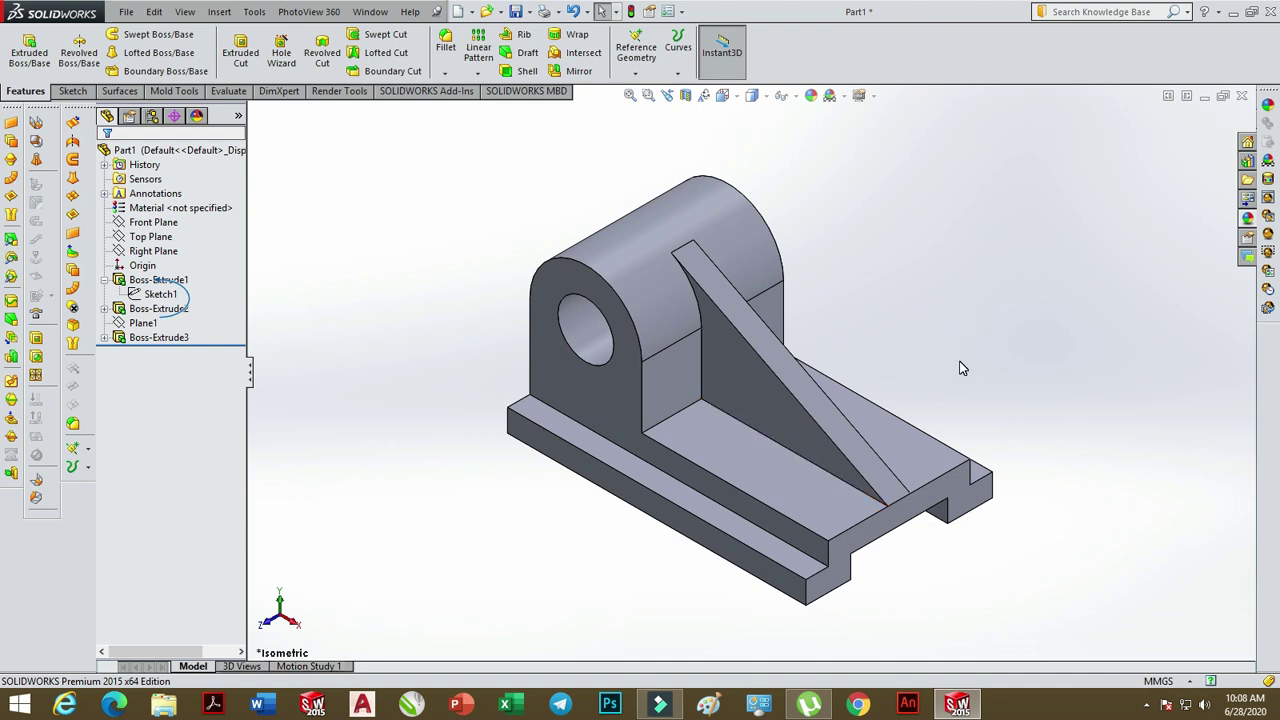
scroll(892, 364, down, 2)
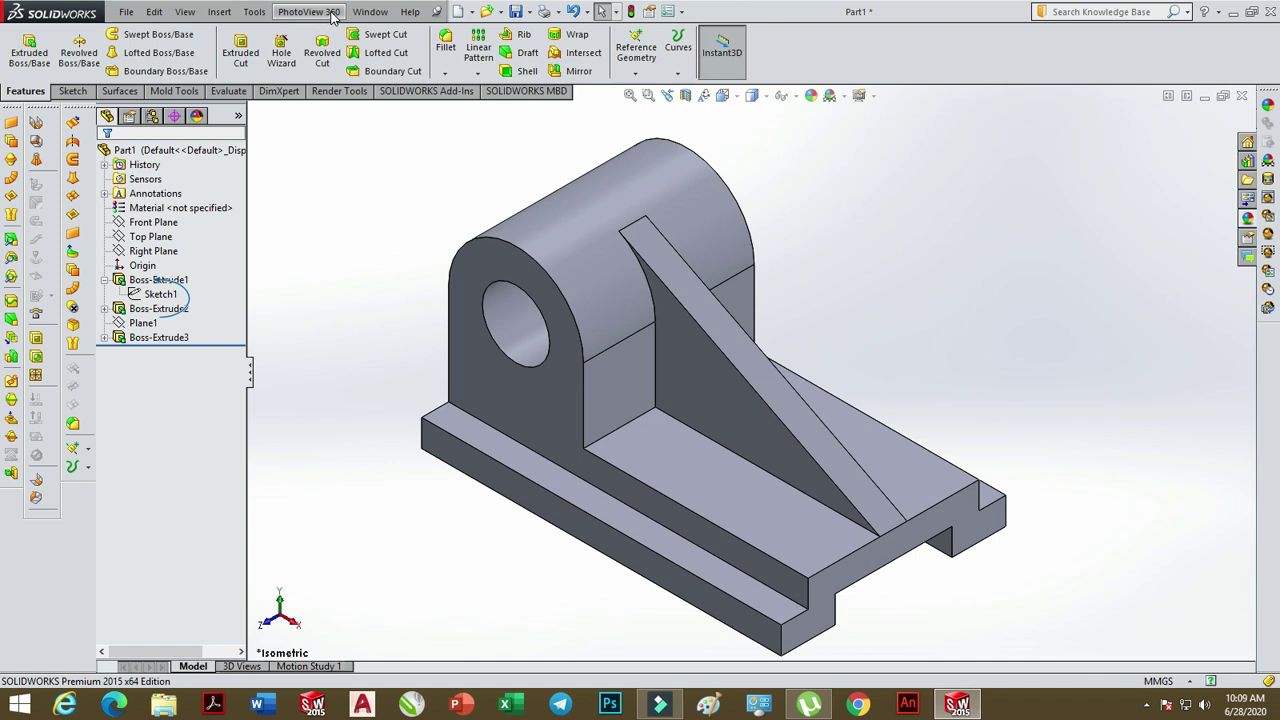
Apply the Basic Scenes 'Backdrop - Studio with Fill Lights' scene to the bracket on the Render Tools tab
click(338, 92)
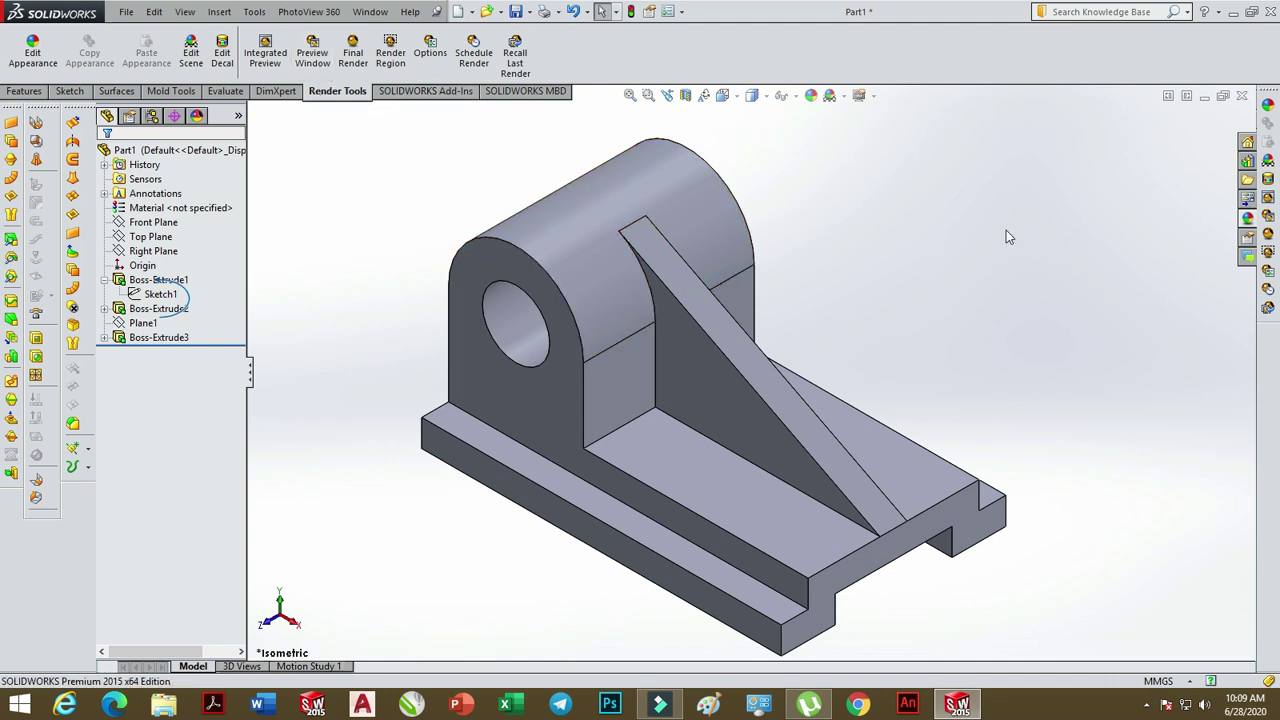
click(1246, 217)
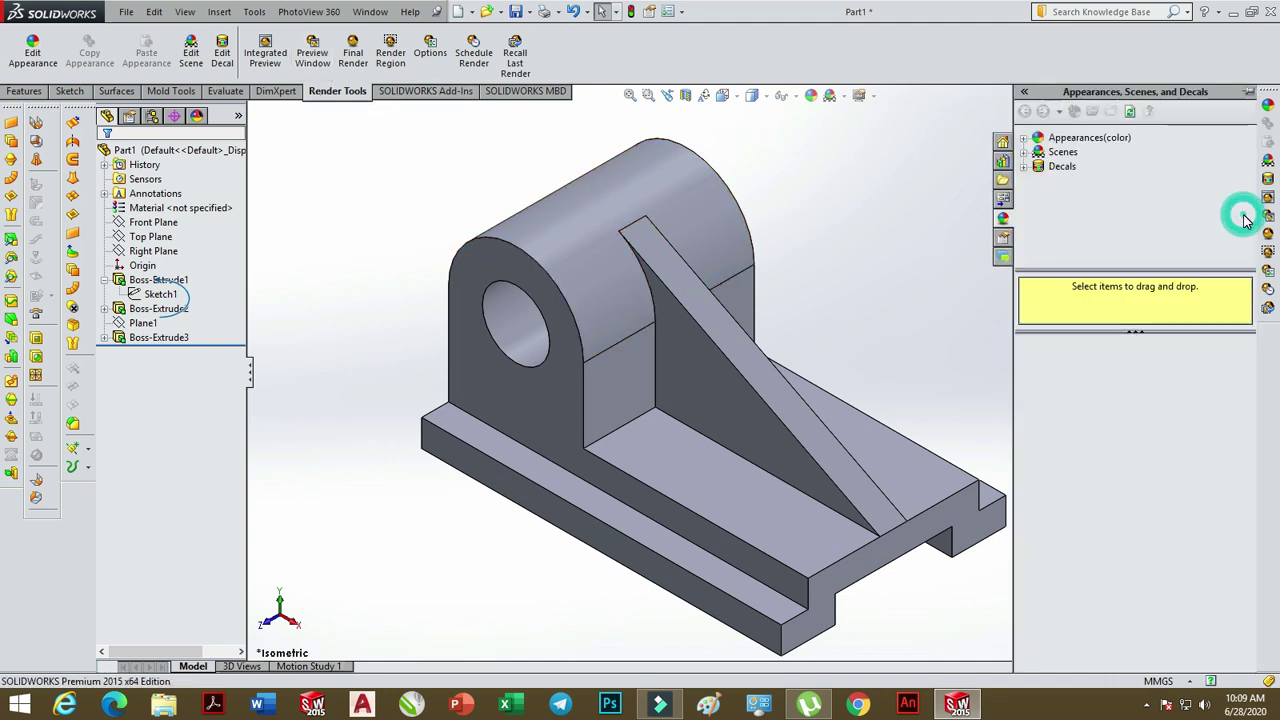
click(1025, 153)
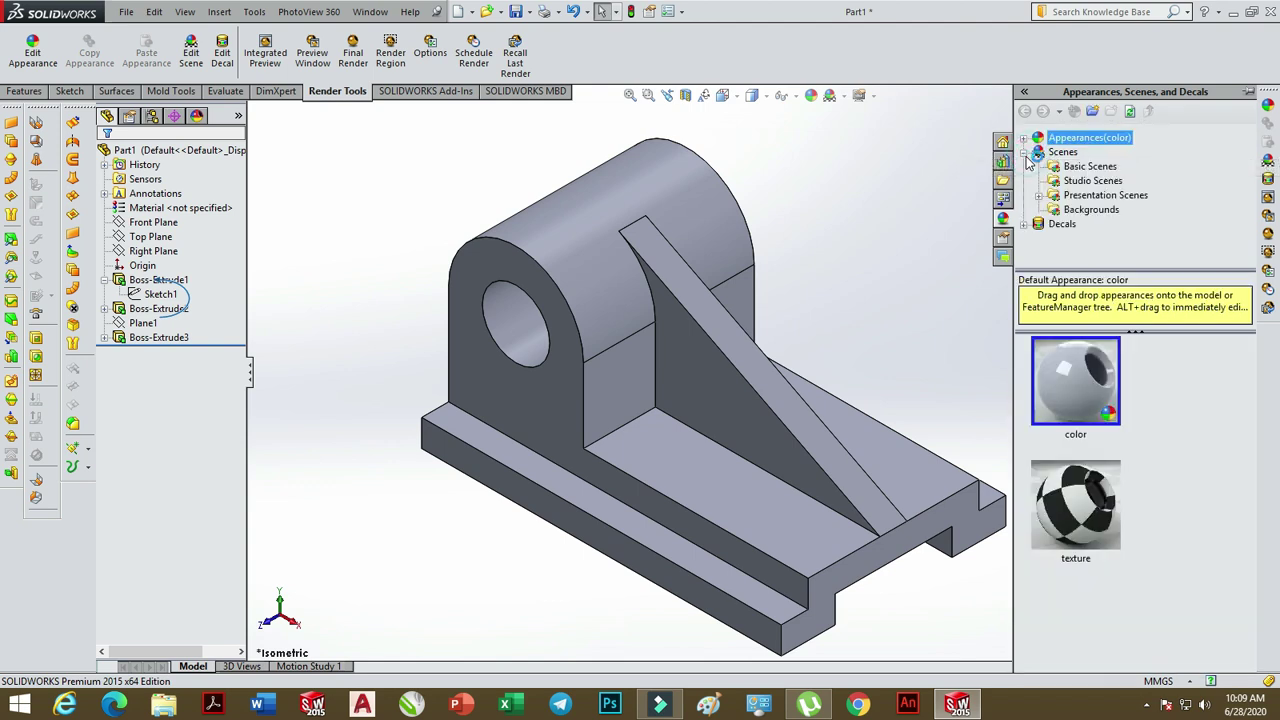
click(1093, 168)
drag(1250, 368, 1258, 494)
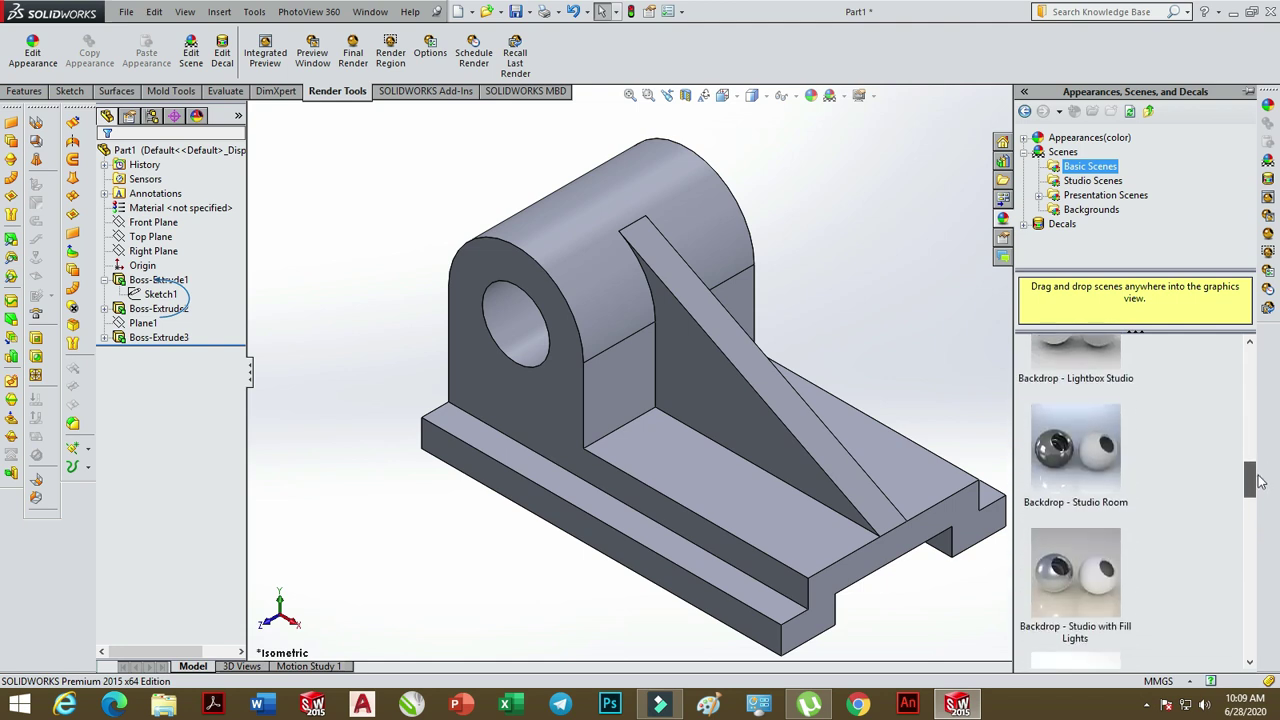
drag(1085, 434, 903, 268)
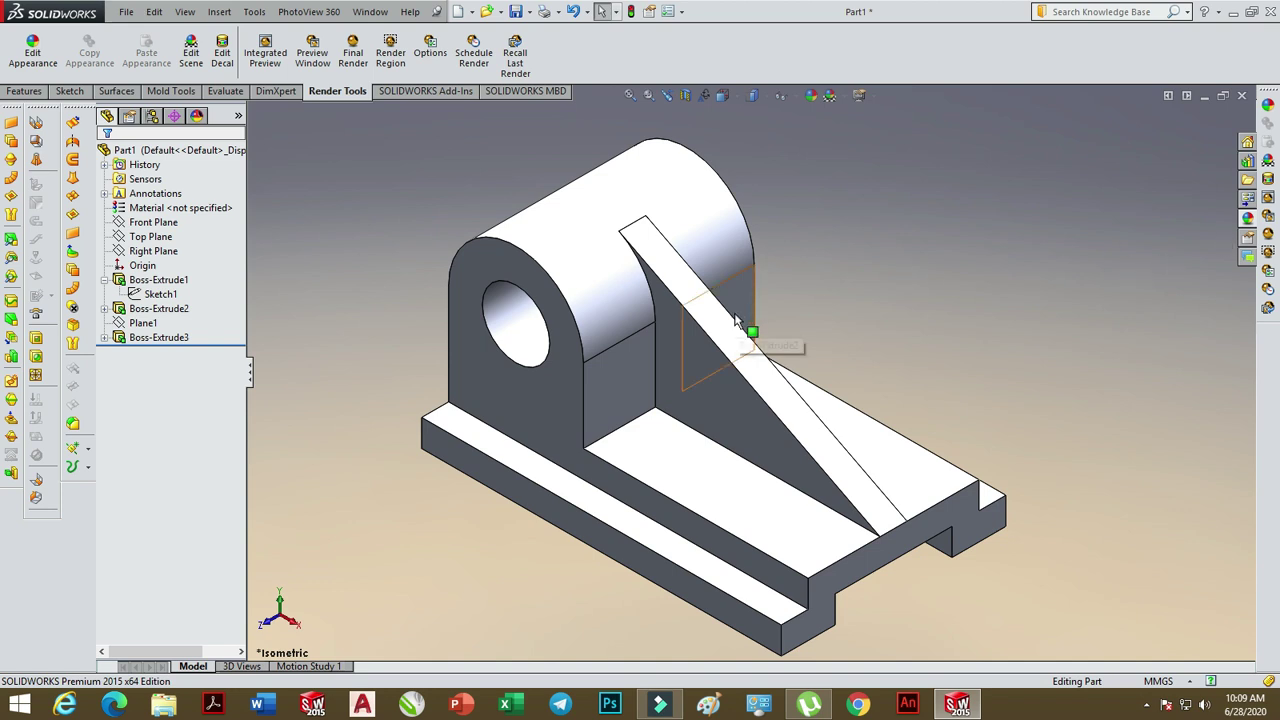
click(1246, 218)
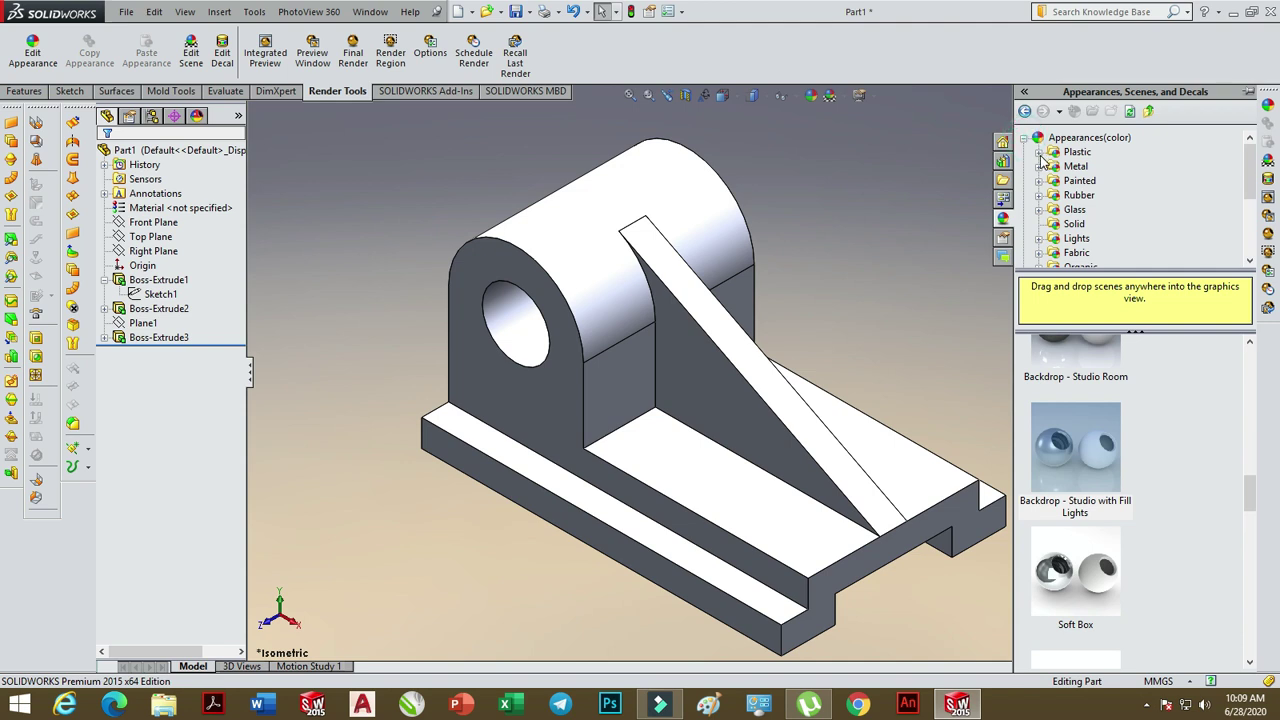
Apply the green Plastic > Low Gloss appearance to the whole bracket
click(1039, 152)
scroll(1249, 172, down, 1)
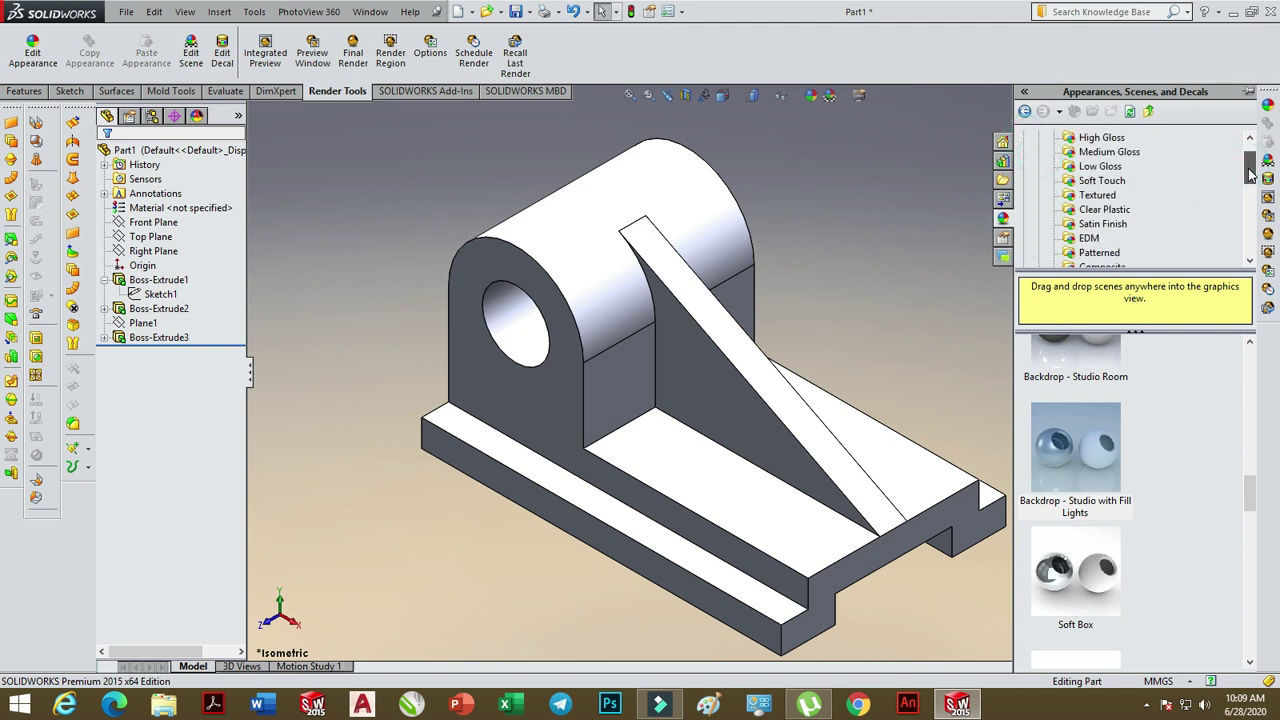
click(1105, 167)
drag(1249, 388, 1251, 594)
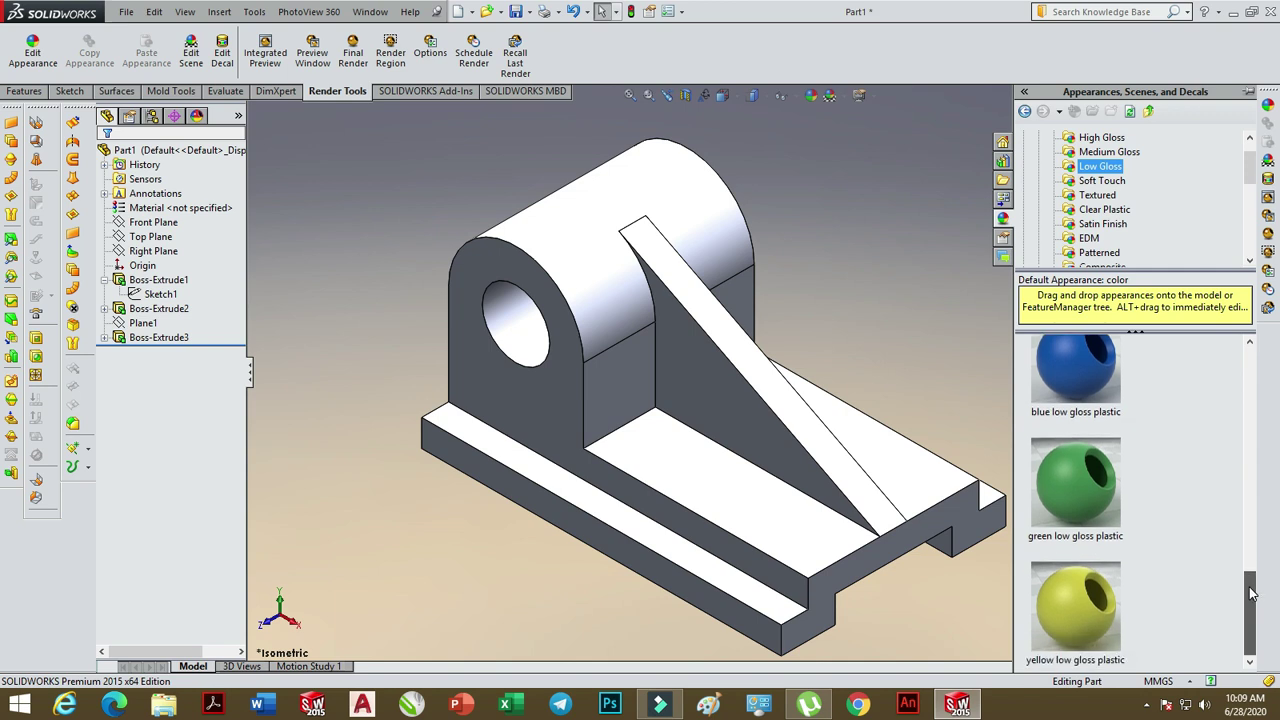
drag(1060, 480, 818, 420)
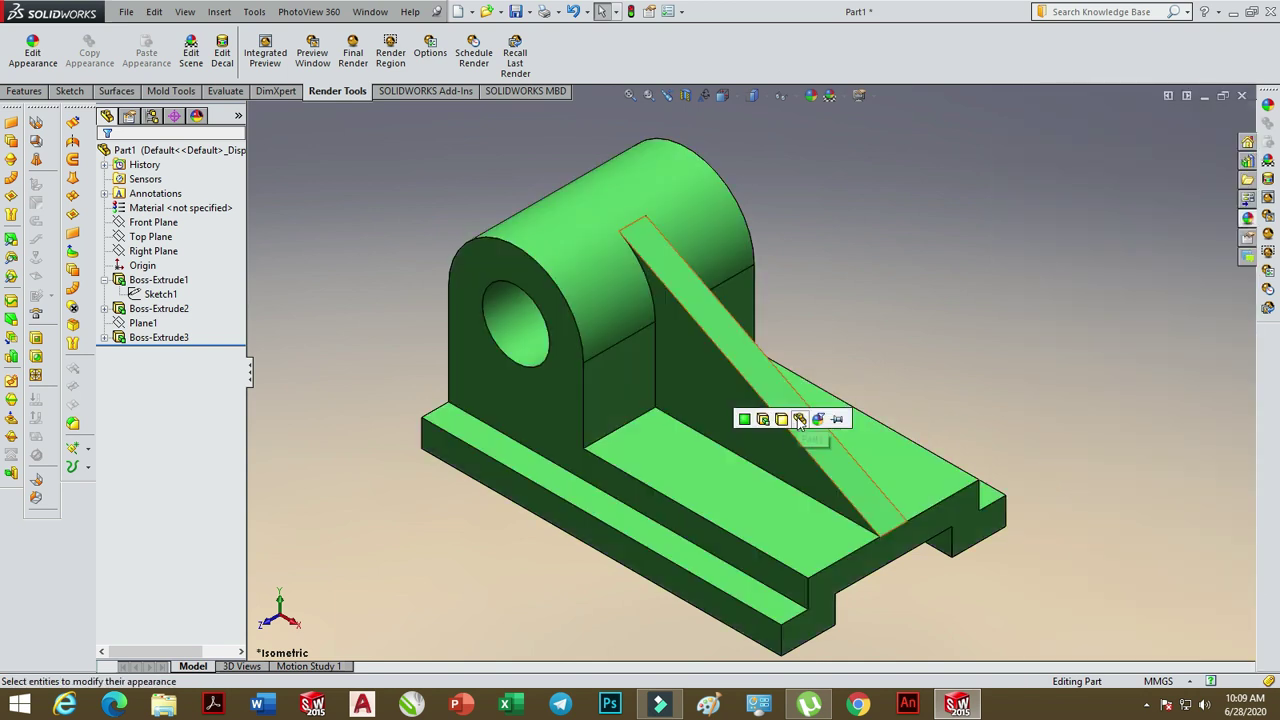
click(820, 420)
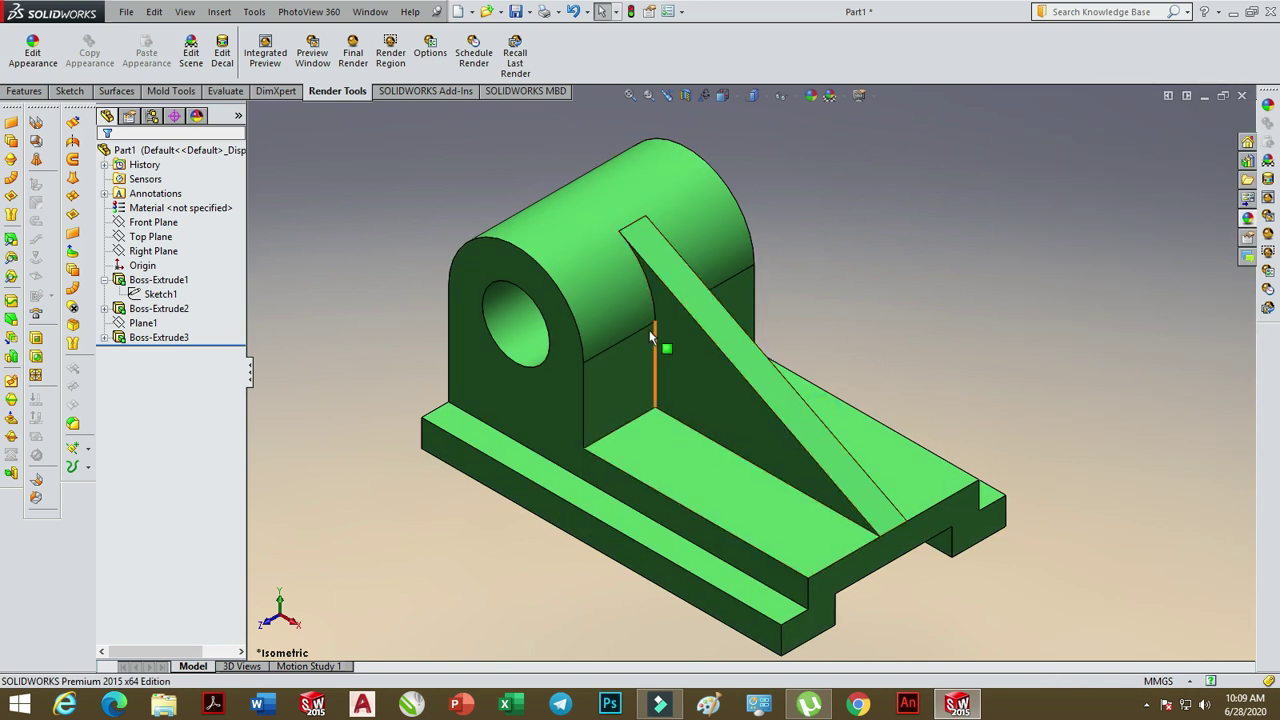
click(311, 67)
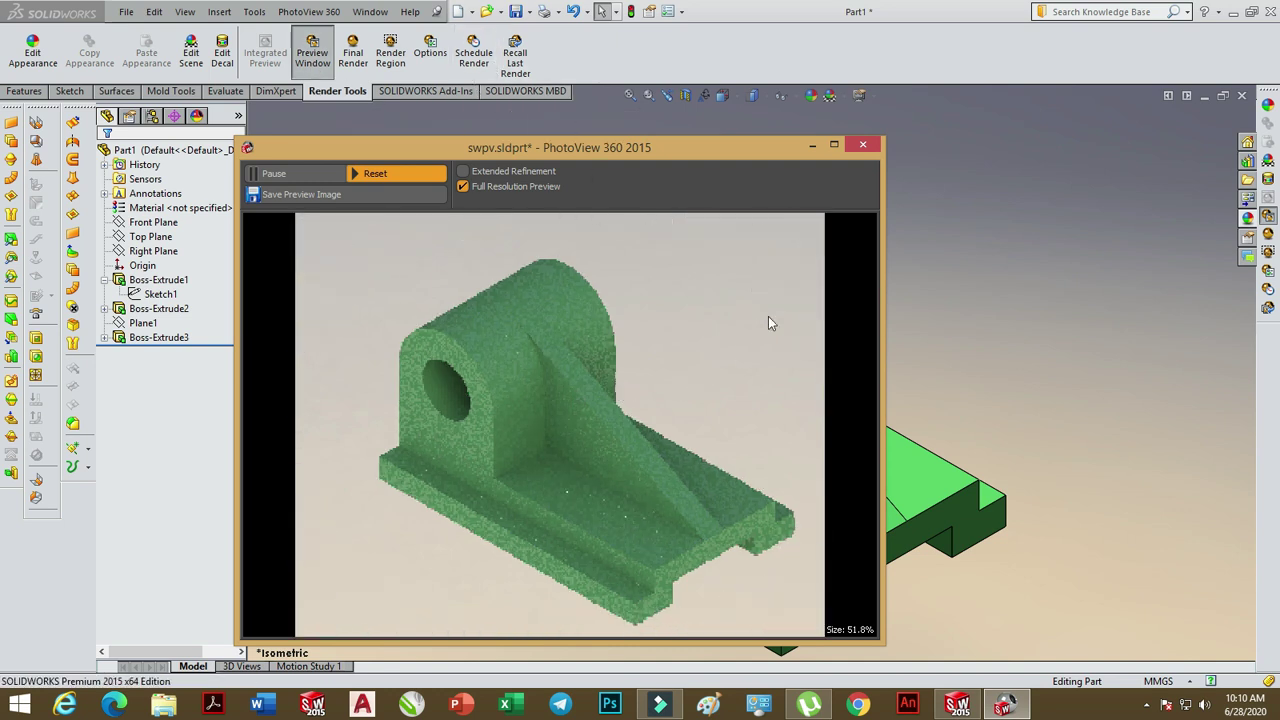
click(862, 148)
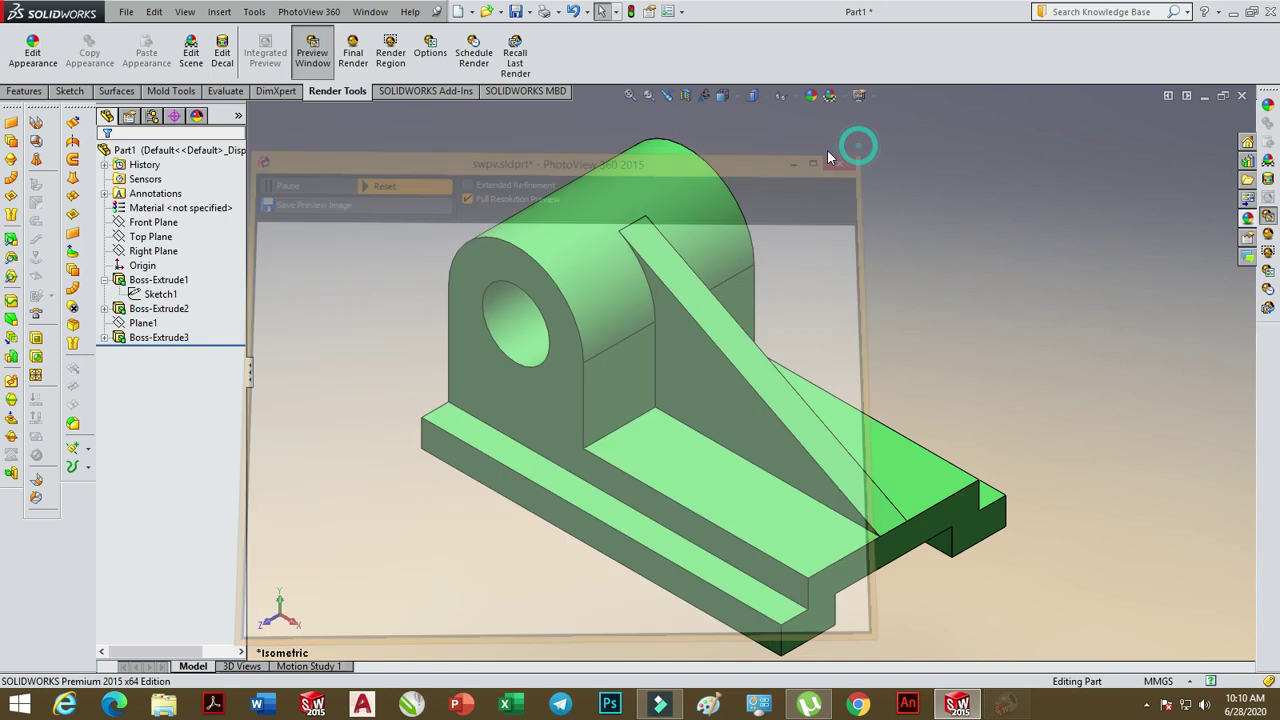
Run the PhotoView Final Render of the green bracket on its studio backdrop
click(358, 64)
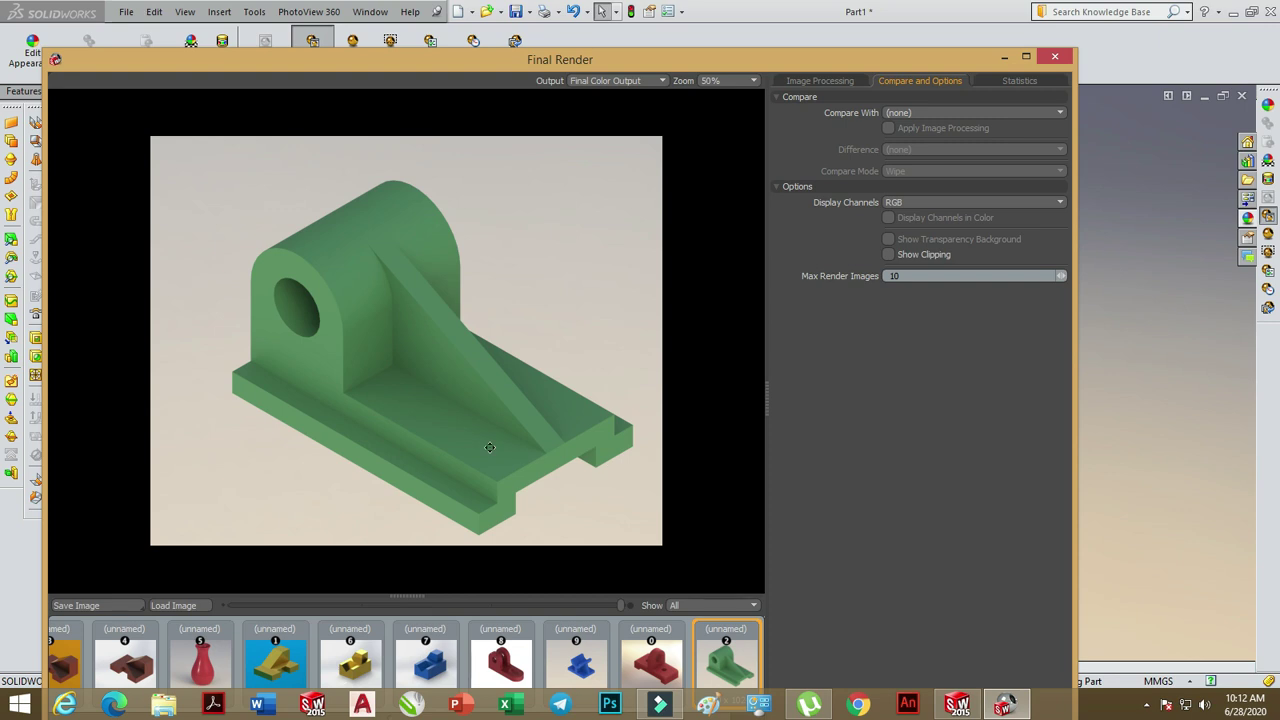
Save the rendered image to the Desktop as the JPEG 'drw 6'
click(98, 605)
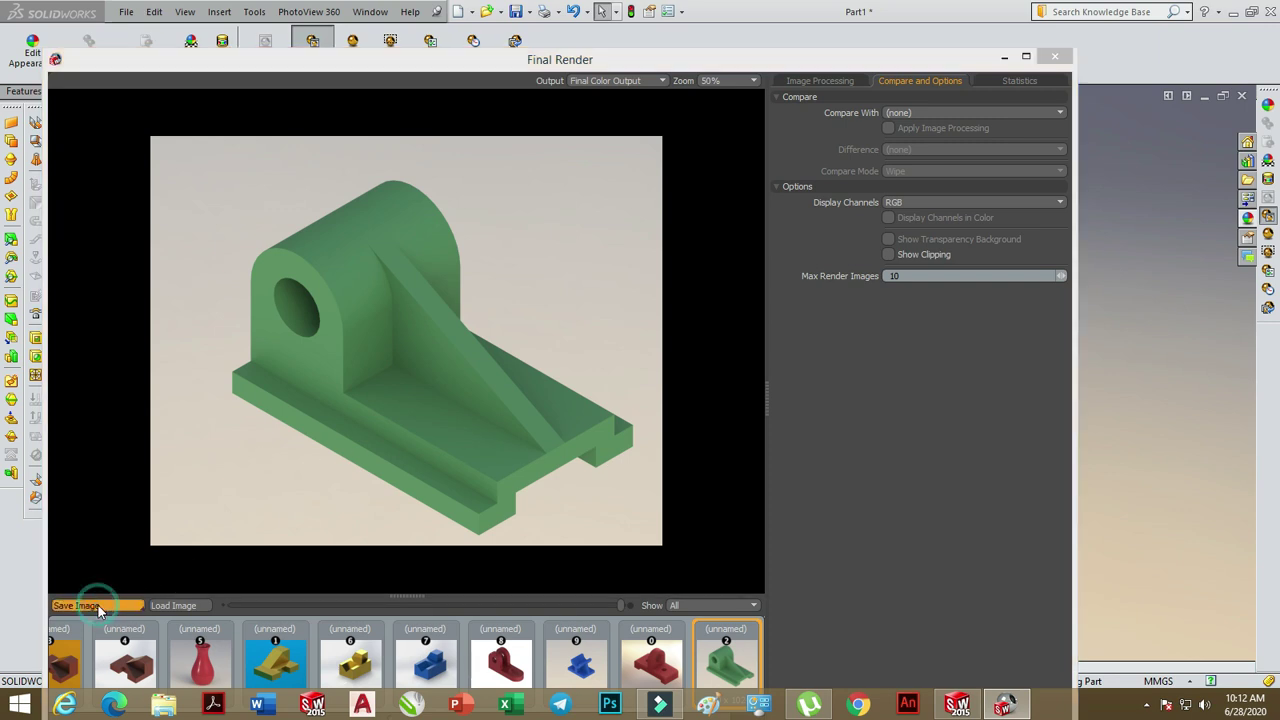
click(110, 234)
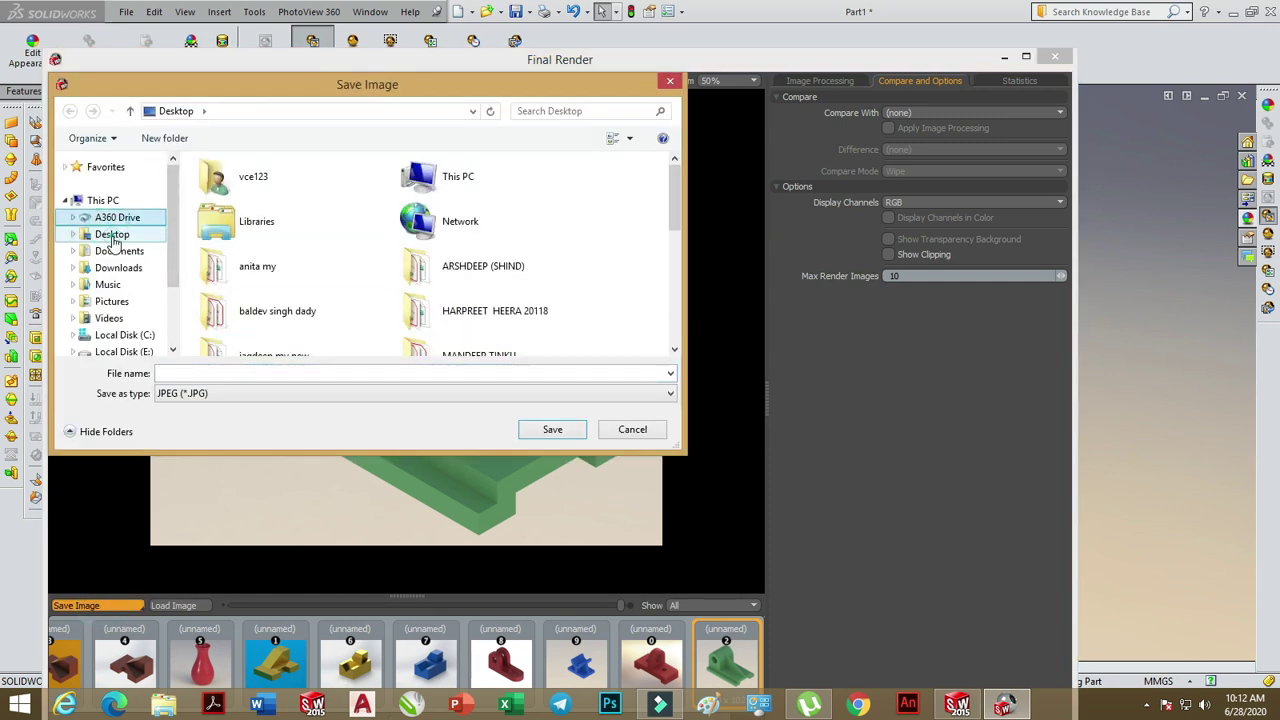
click(201, 374)
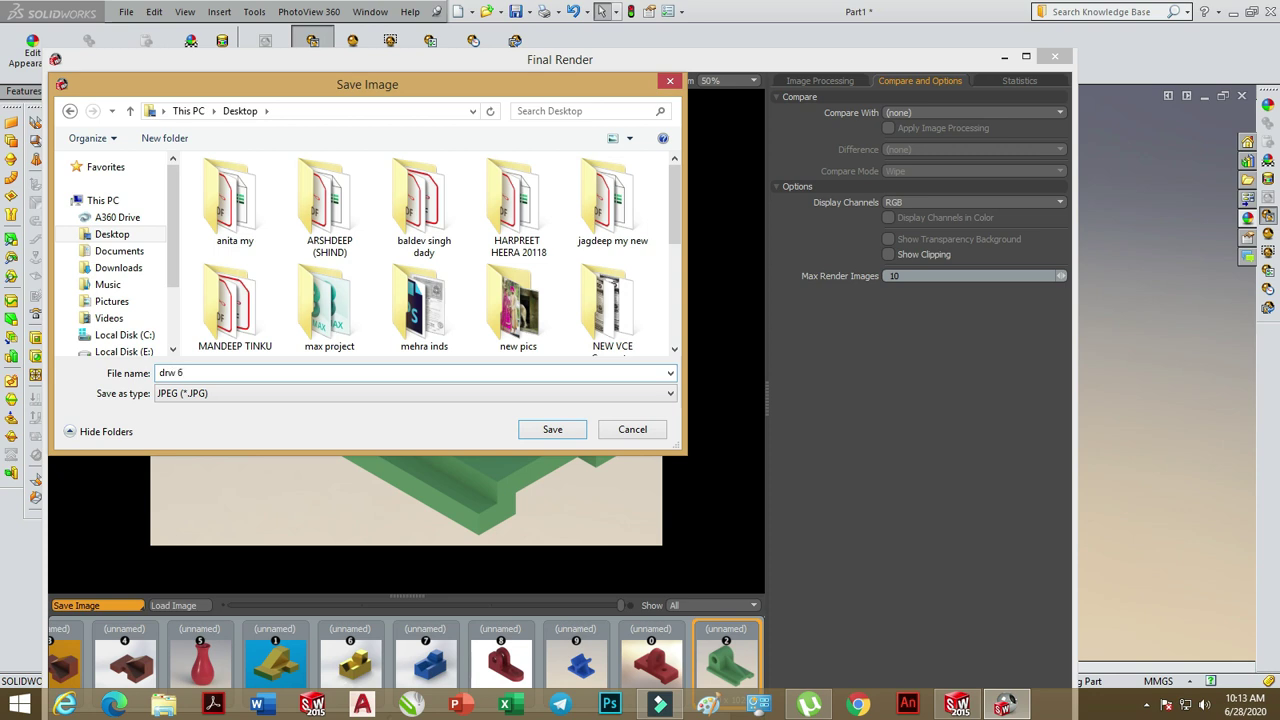
click(560, 432)
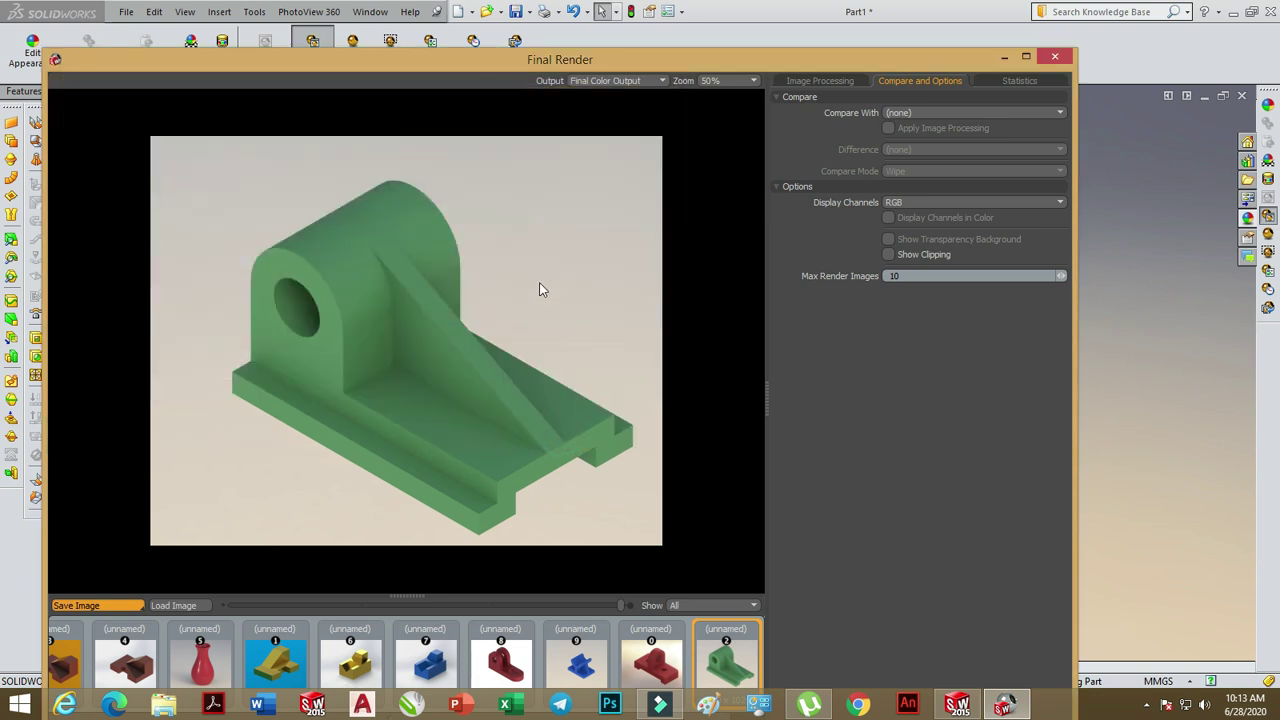